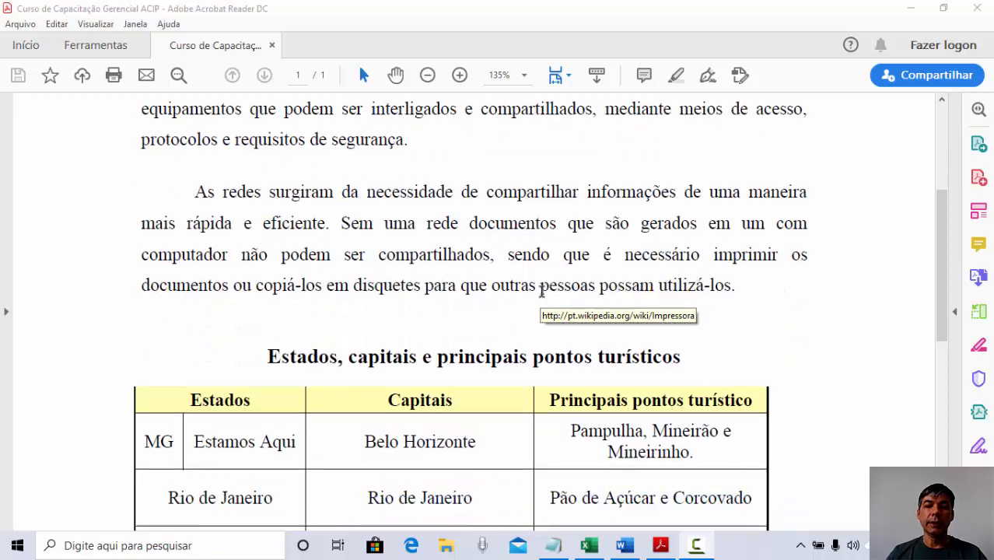
Examine the reference PDF's heading, text paragraphs, states and capitals table, and shapes below it
scroll(543, 292, up, 4)
scroll(542, 292, up, 3)
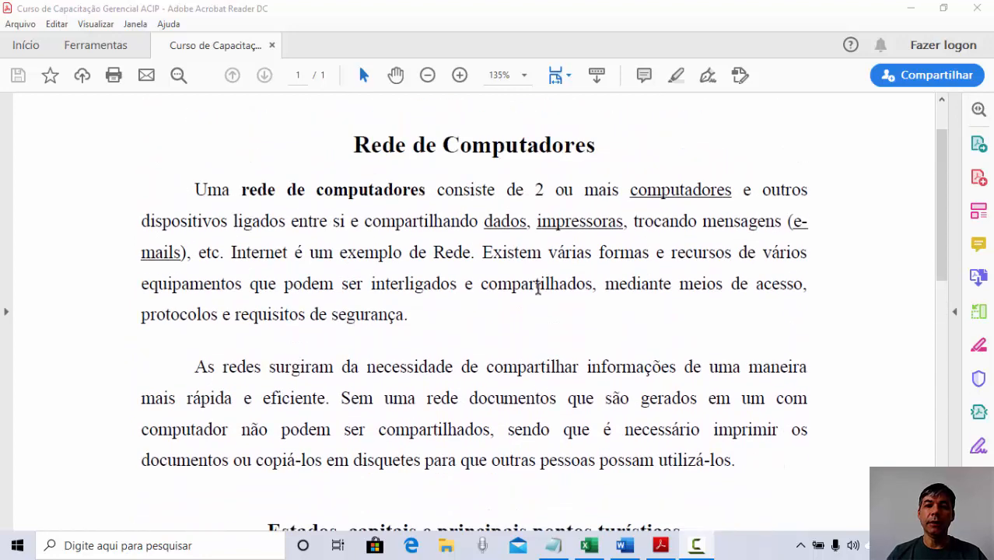
scroll(474, 256, down, 5)
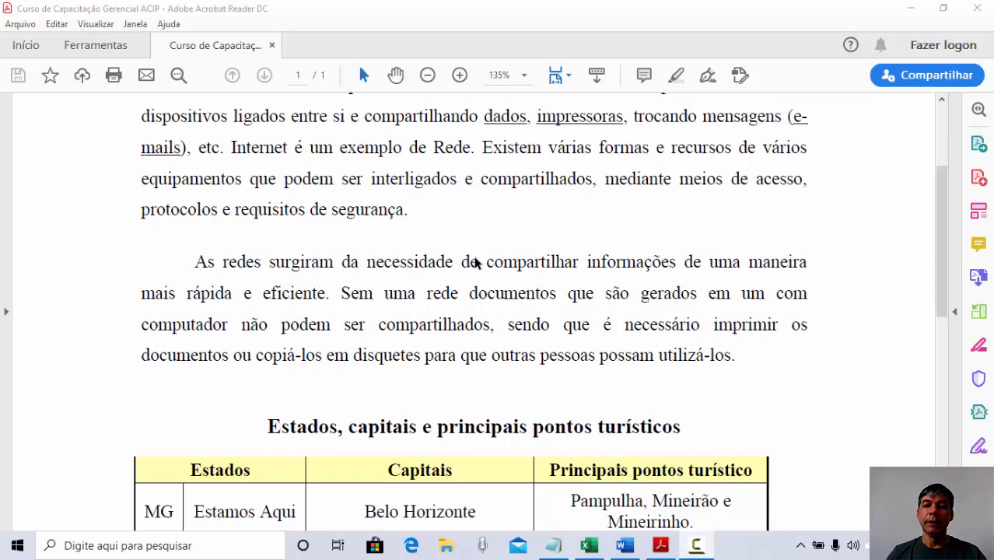
scroll(474, 257, down, 8)
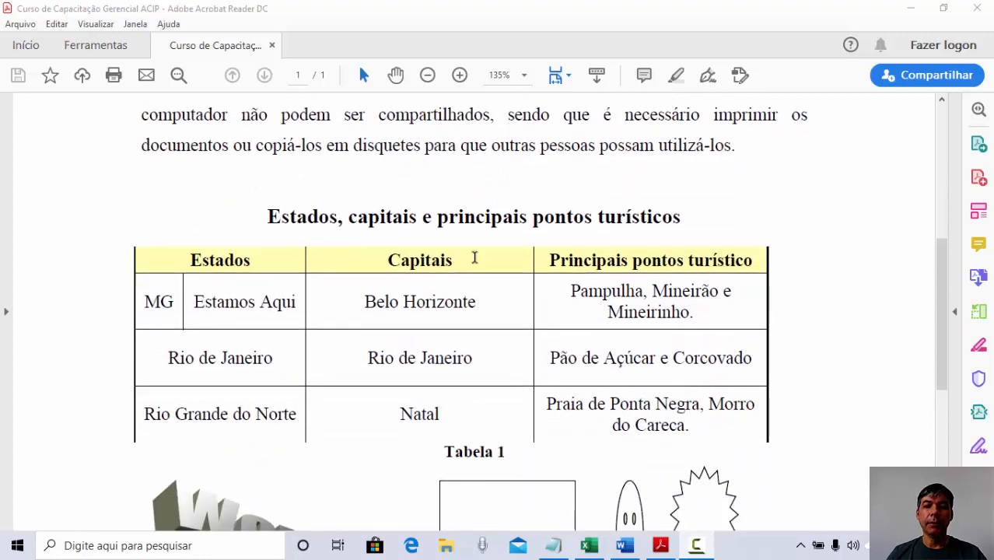
scroll(474, 258, up, 11)
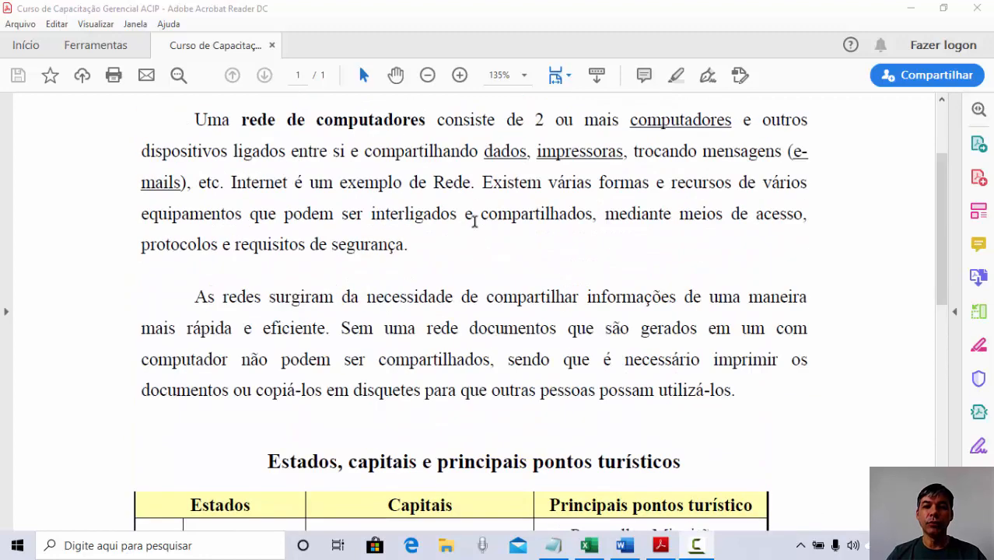
scroll(479, 222, down, 3)
scroll(447, 343, down, 3)
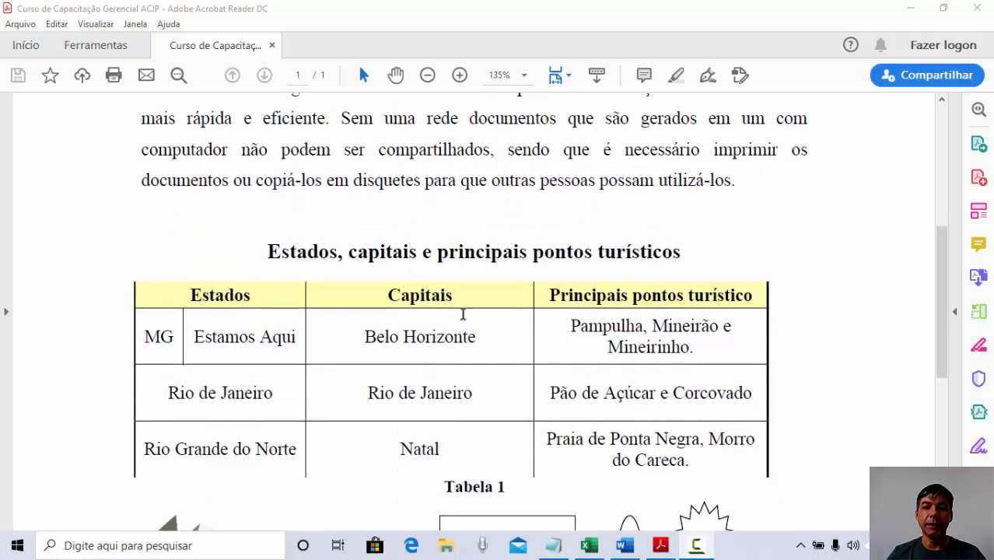
scroll(507, 284, down, 3)
scroll(521, 303, up, 8)
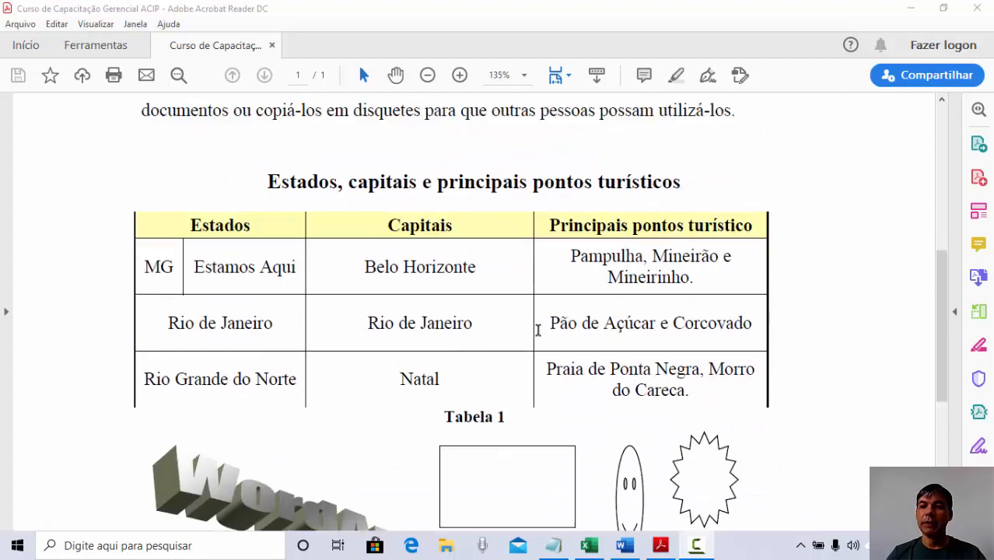
scroll(535, 322, up, 5)
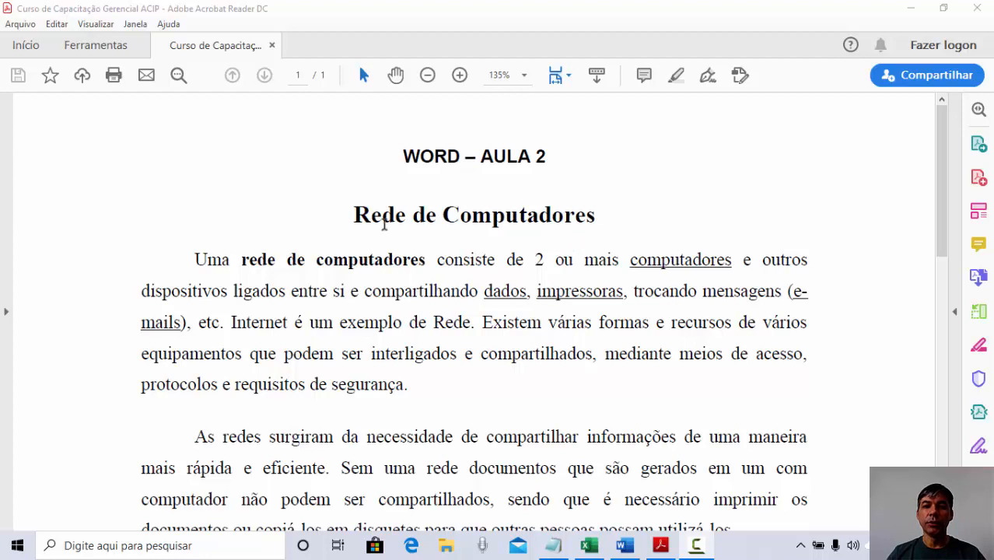
Copy the heading "Rede de Computadores" from the PDF
double_click(373, 216)
drag(462, 220, 542, 224)
key(ctrl+c)
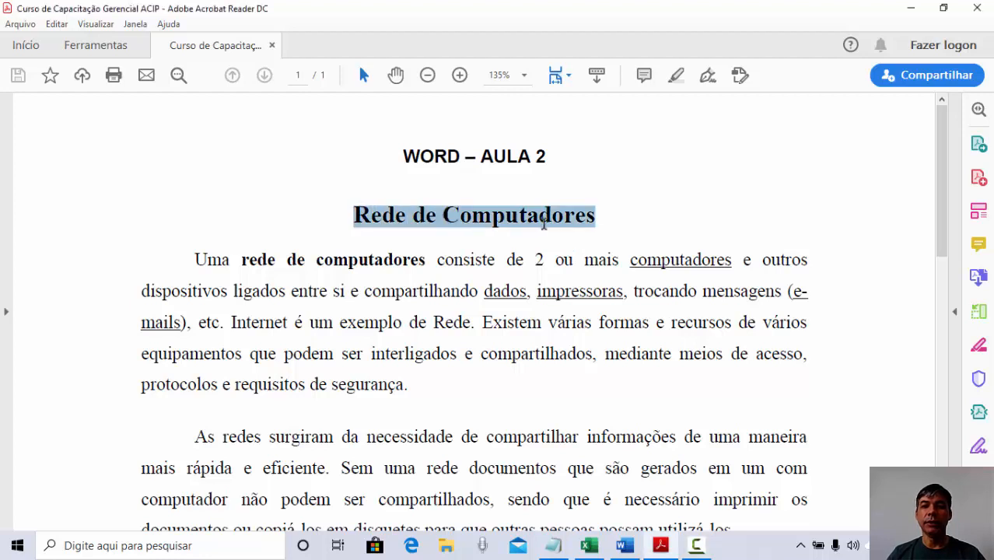
click(539, 297)
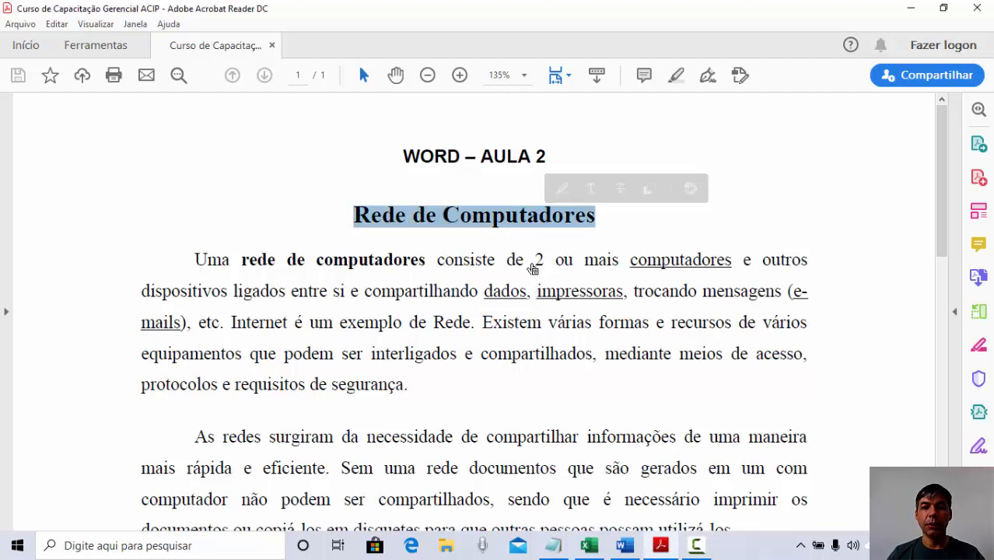
click(679, 200)
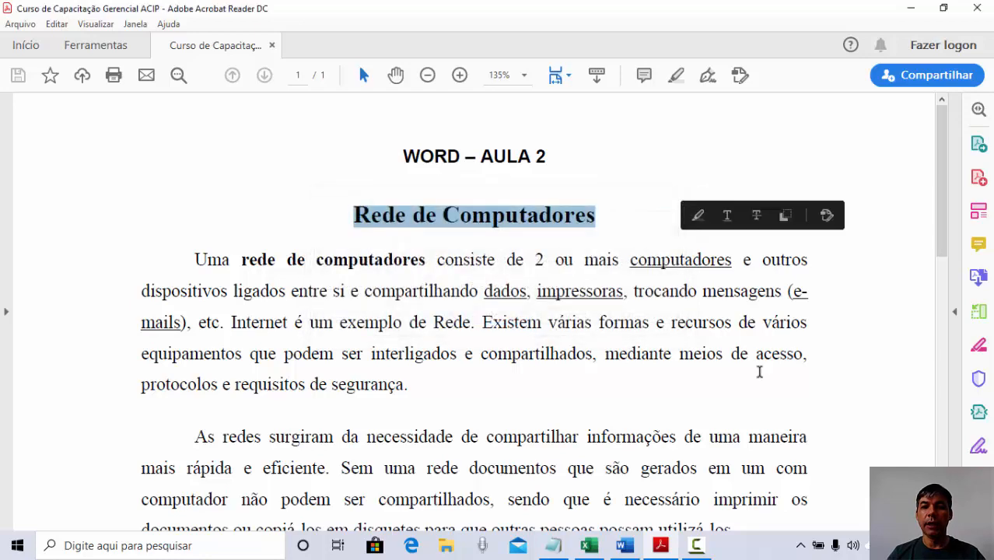
click(860, 405)
Switch to the blank Word document and show paragraph marks and other hidden formatting symbols
click(625, 545)
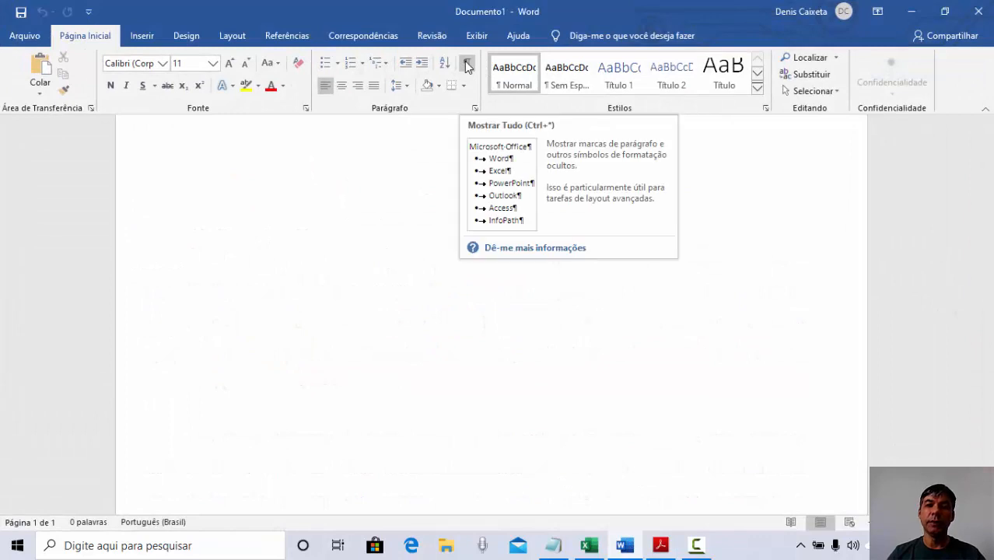
click(468, 65)
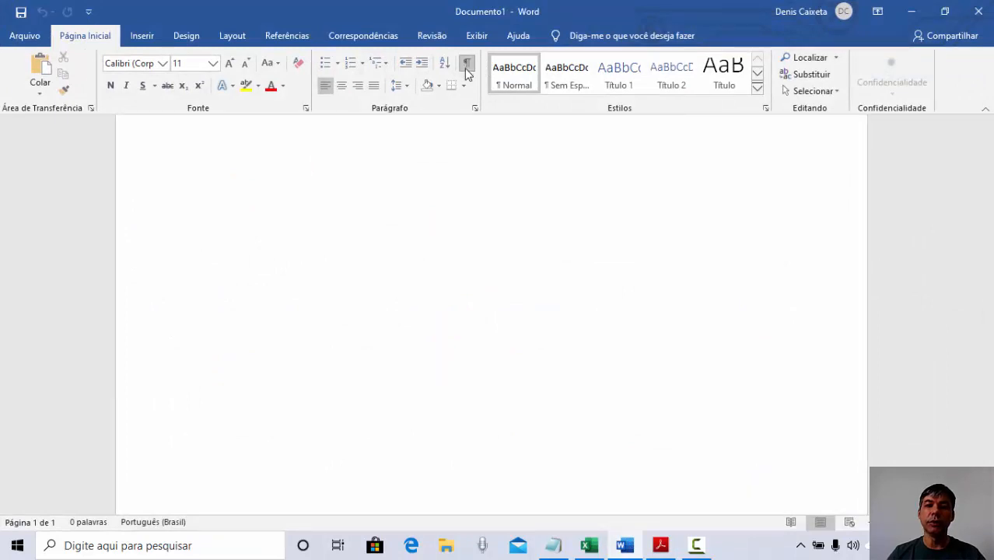
scroll(490, 206, up, 1)
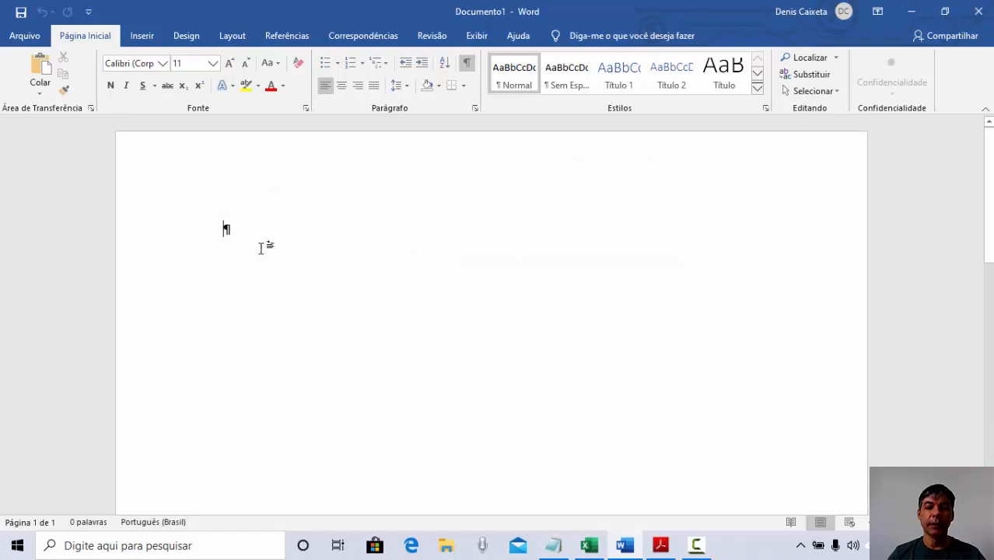
Paste the heading "Rede de Computadores" into the document and remove the empty paragraph and the space before it
key(ctrl+v)
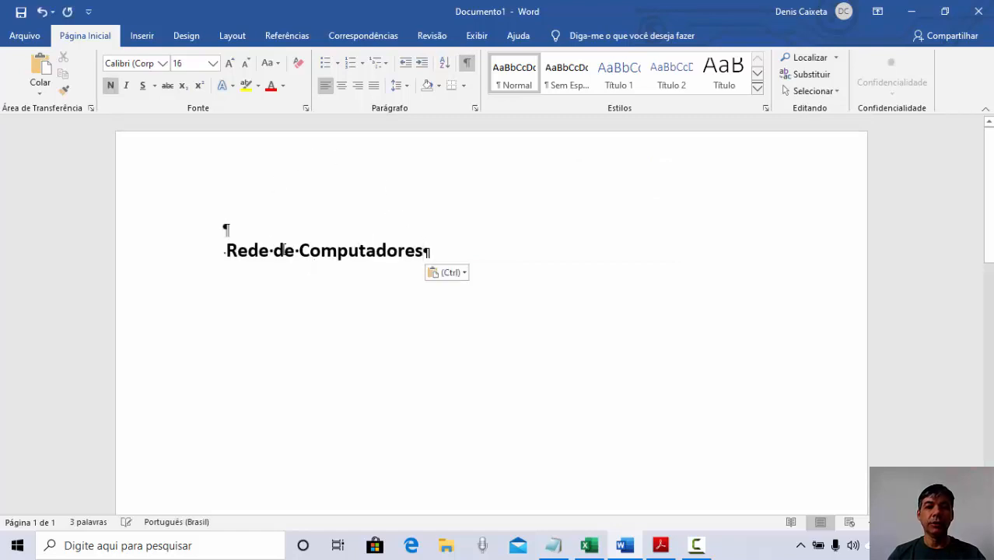
click(226, 252)
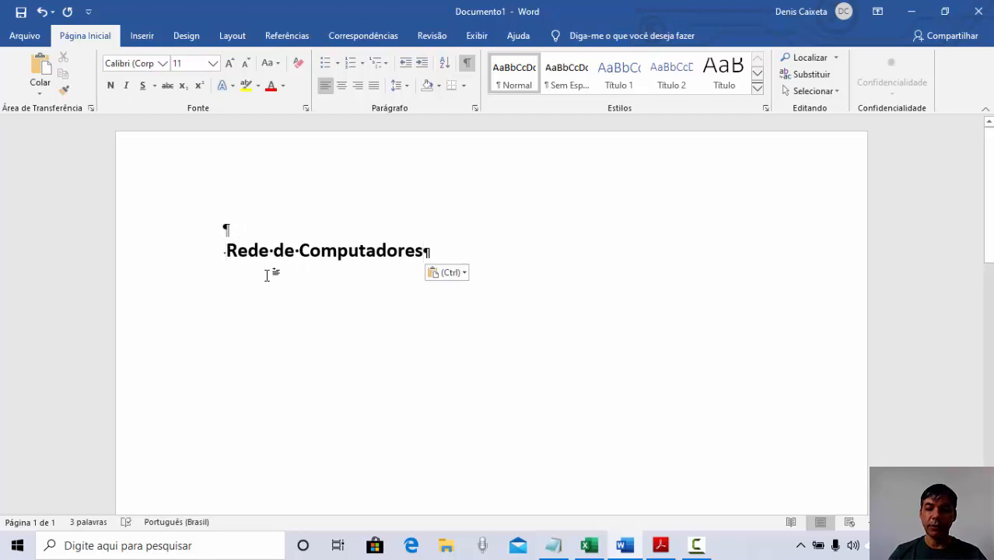
key(BackSpace)
key(BackSpace)
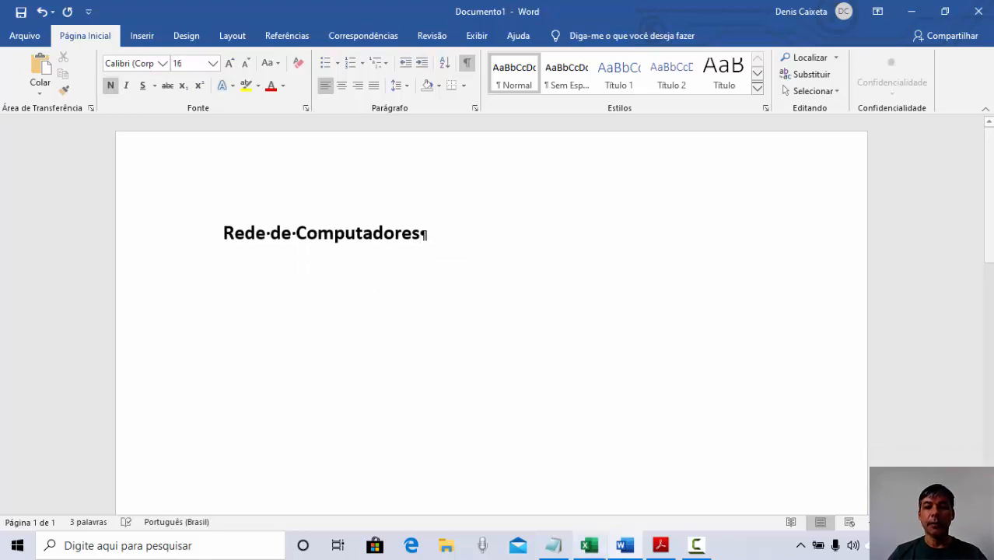
Check the heading in the Acrobat Reader PDF and set the Word heading's font to Times New Roman
click(663, 546)
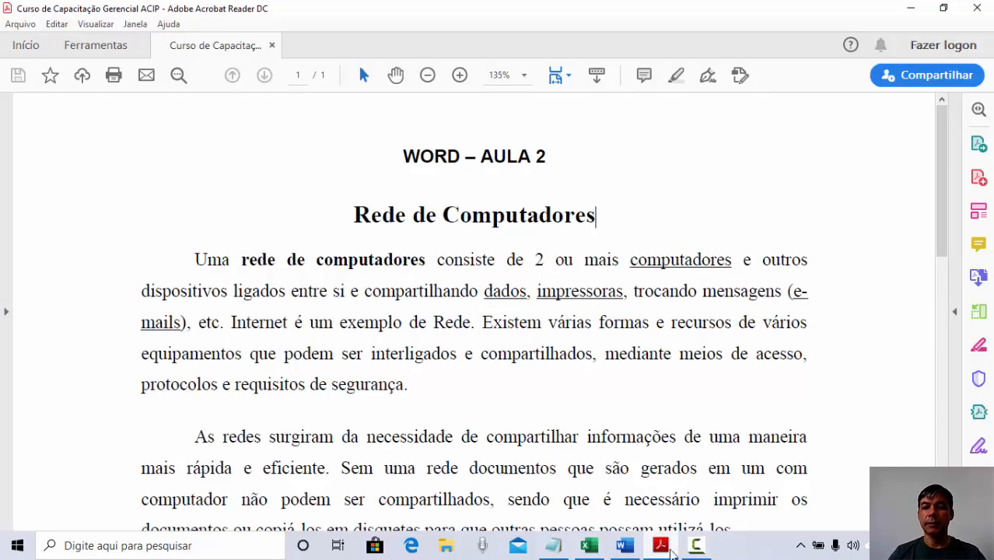
click(625, 547)
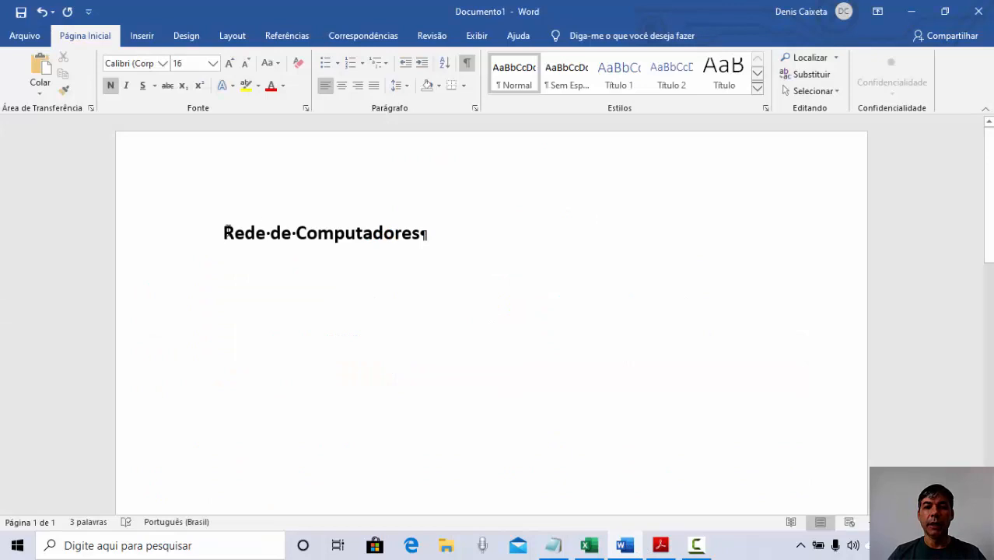
drag(225, 232, 429, 233)
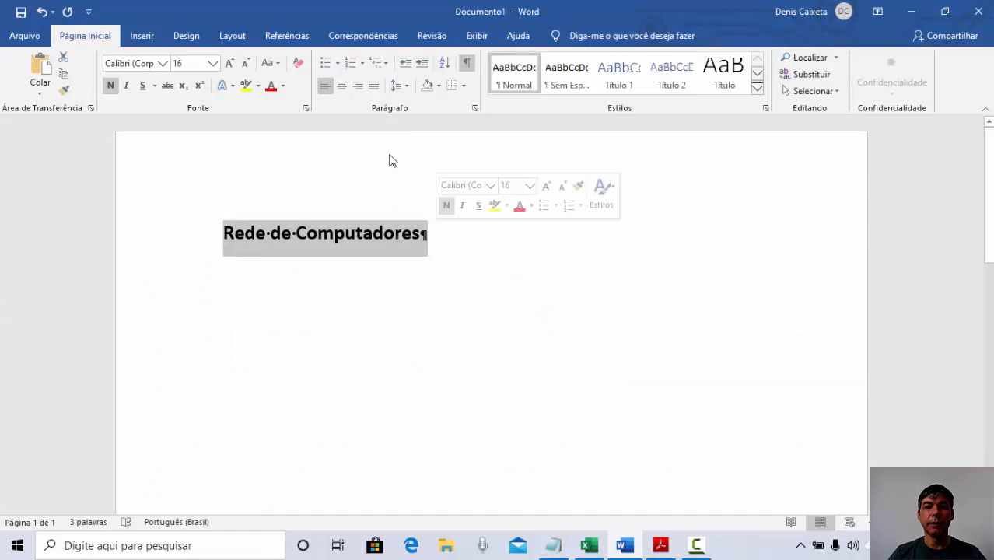
click(163, 63)
click(149, 153)
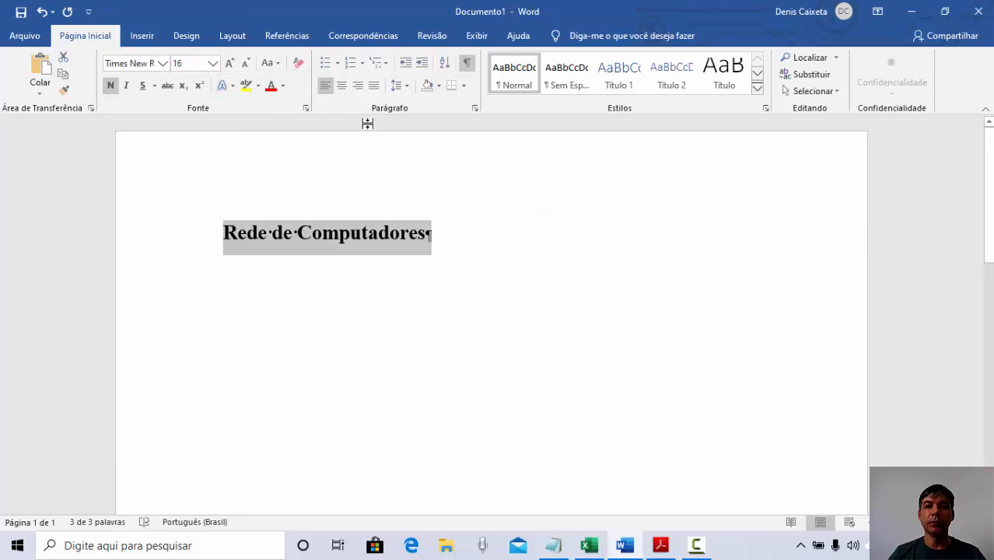
Compare with the PDF again, centre the Word heading and add a new paragraph below it
click(660, 545)
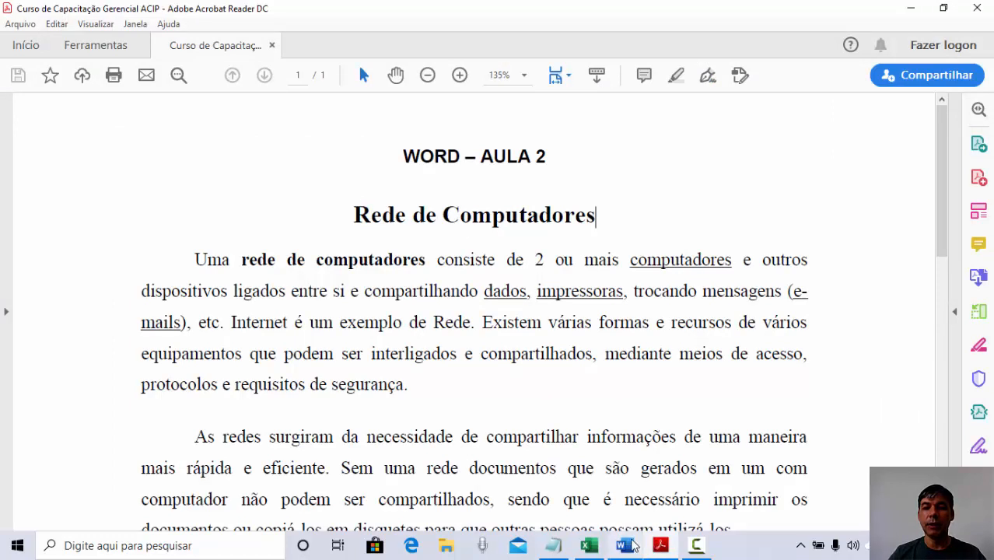
click(624, 545)
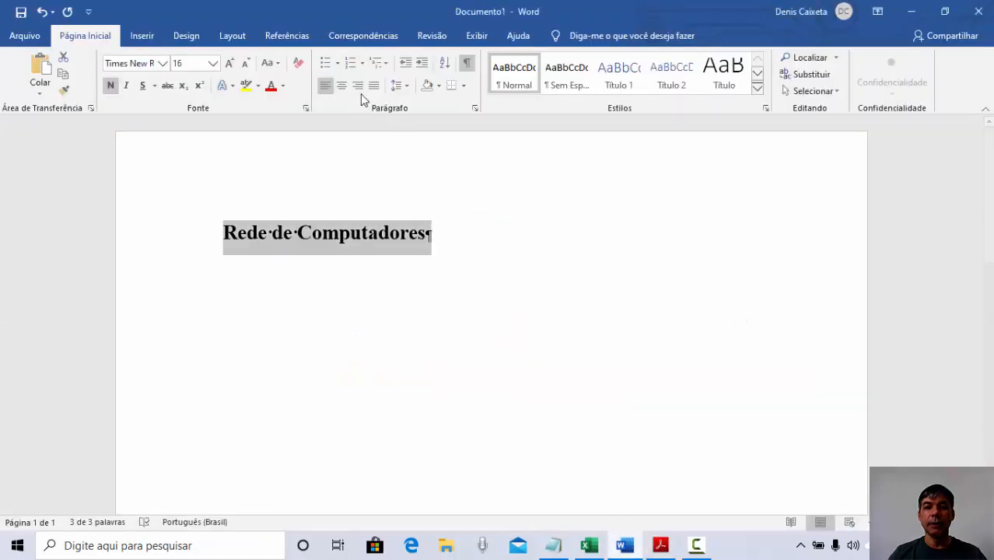
click(346, 91)
click(620, 244)
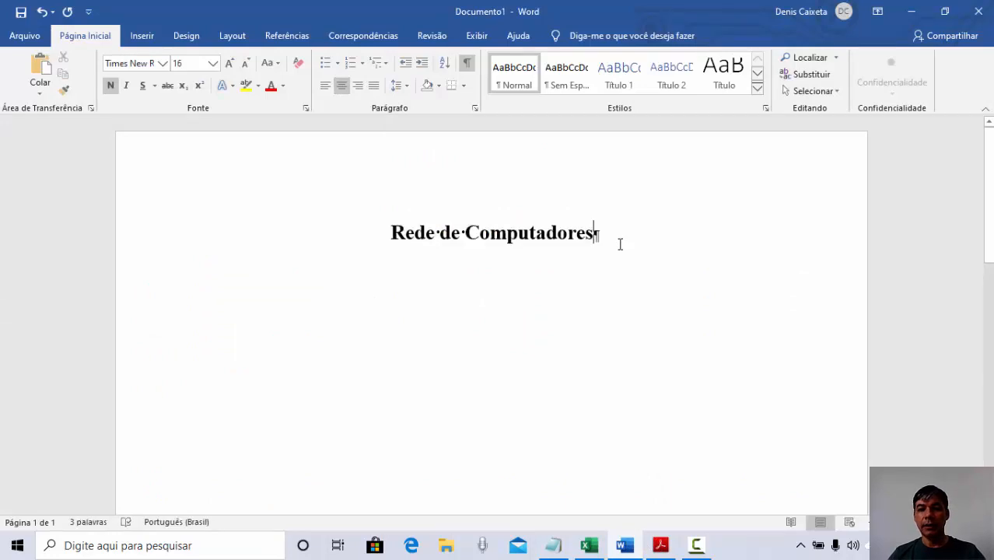
key(Return)
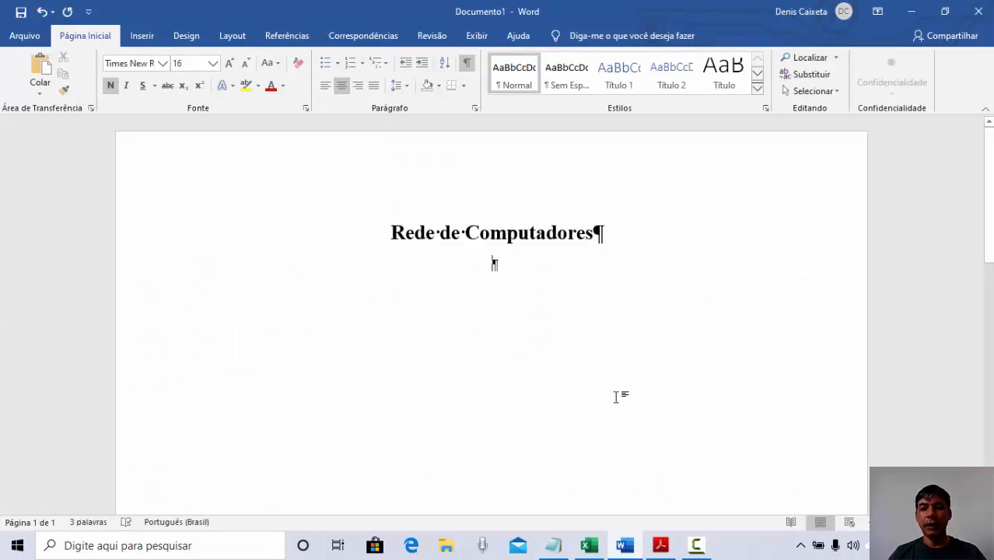
Check the gap below the PDF heading and set the Word heading's paragraph spacing after to 18 pt
click(659, 549)
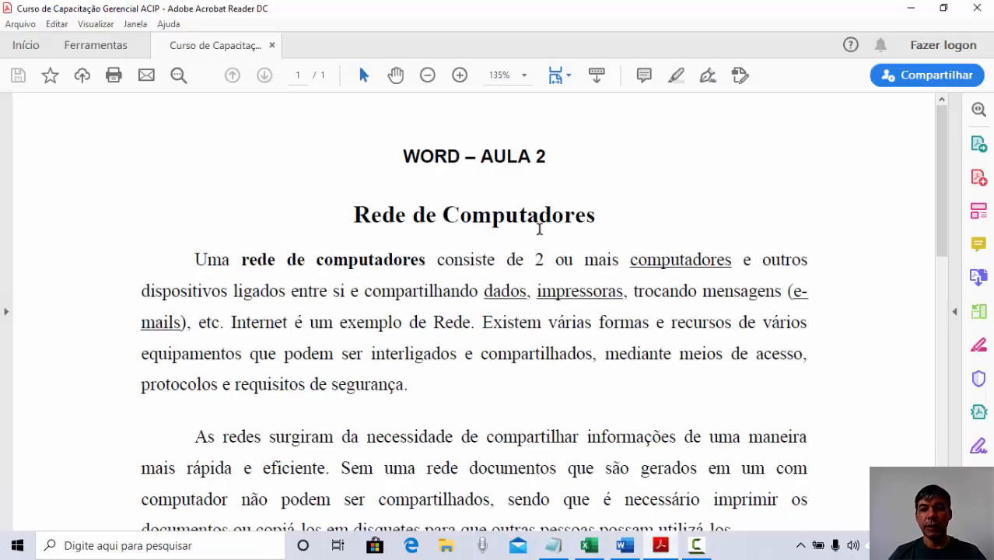
click(625, 545)
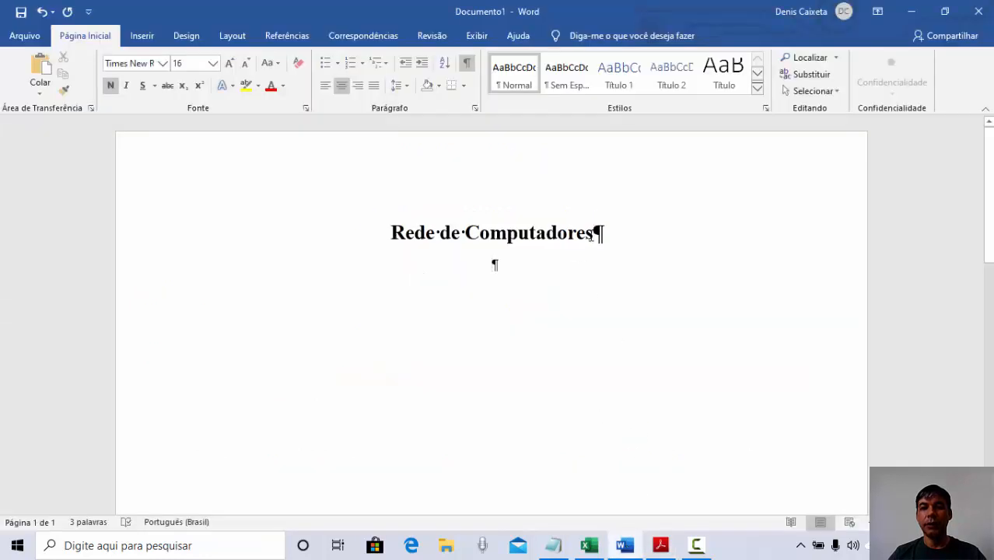
right_click(596, 233)
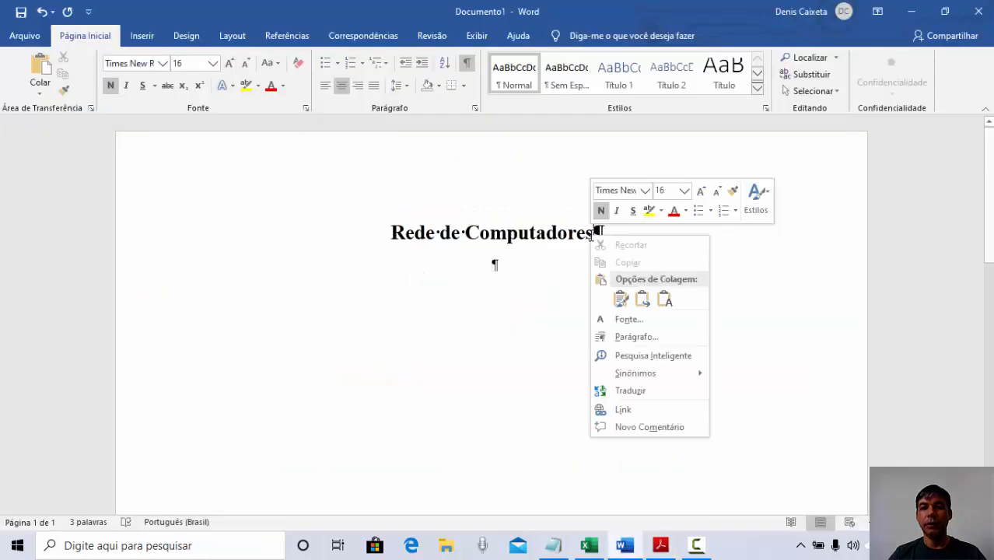
click(636, 337)
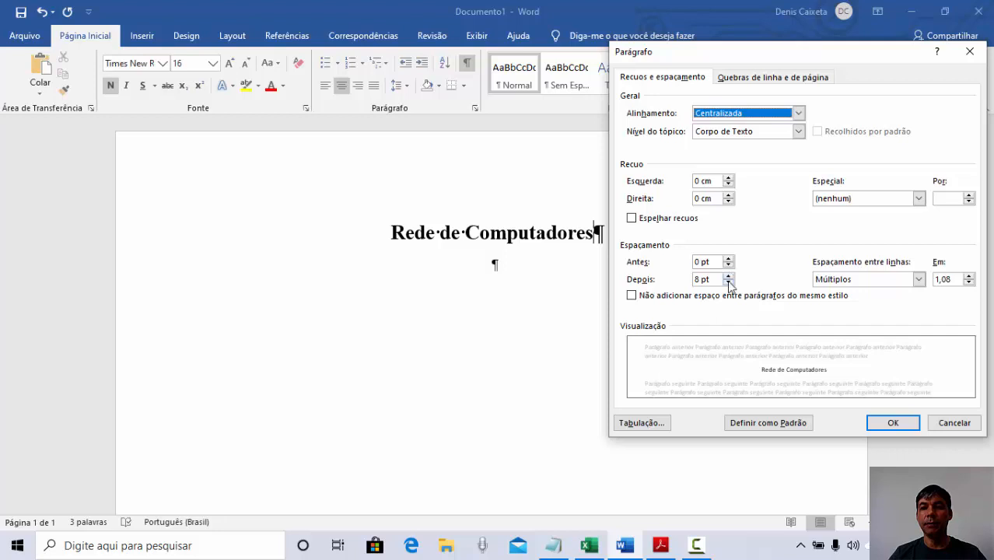
click(727, 276)
click(727, 276)
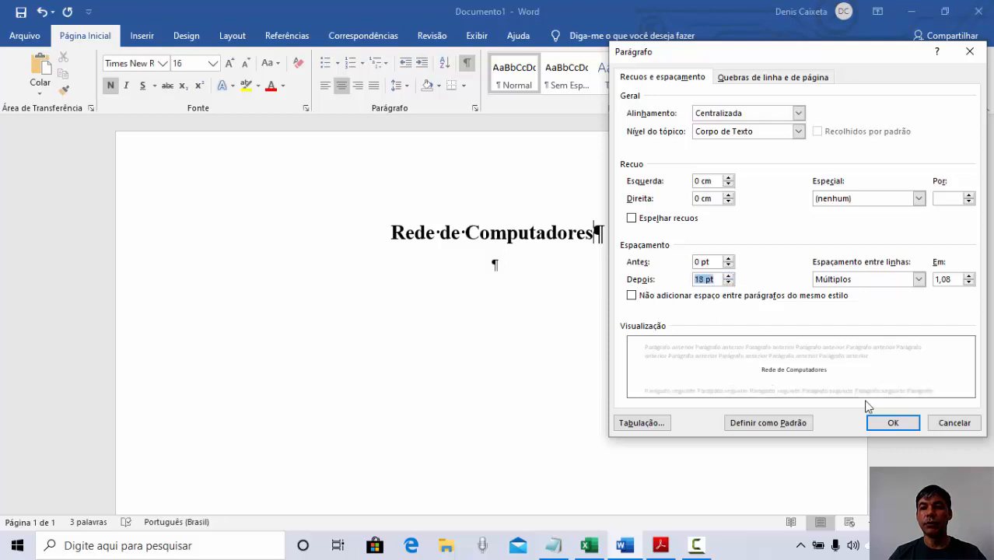
click(893, 423)
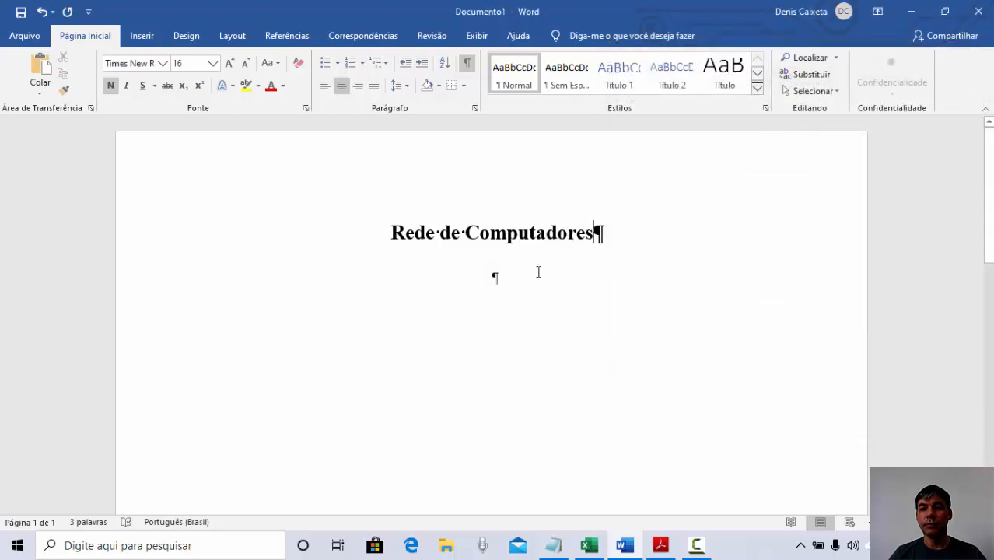
Copy both paragraphs about computer networks from Notepad into the empty paragraph below the heading in Word
click(495, 278)
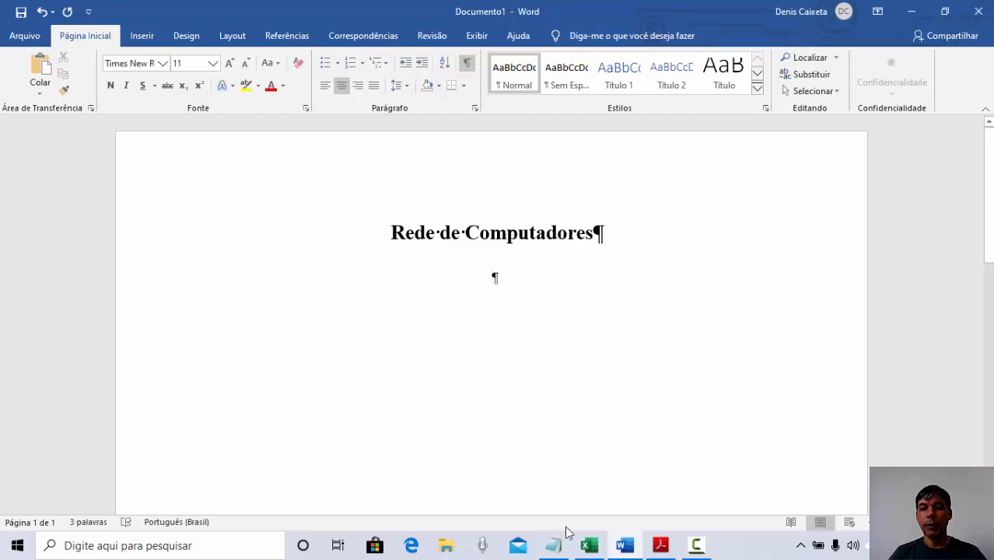
click(557, 549)
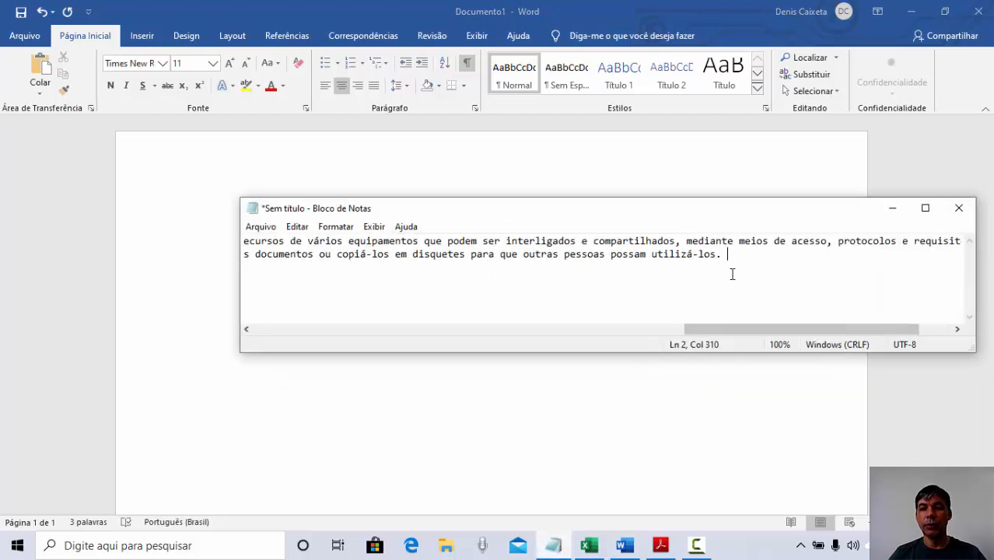
key(ctrl+a)
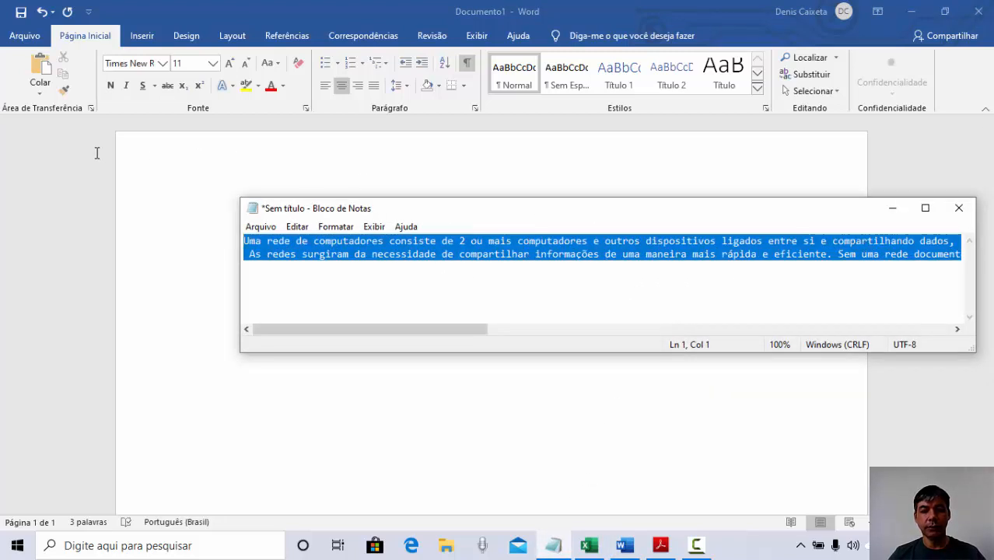
click(194, 272)
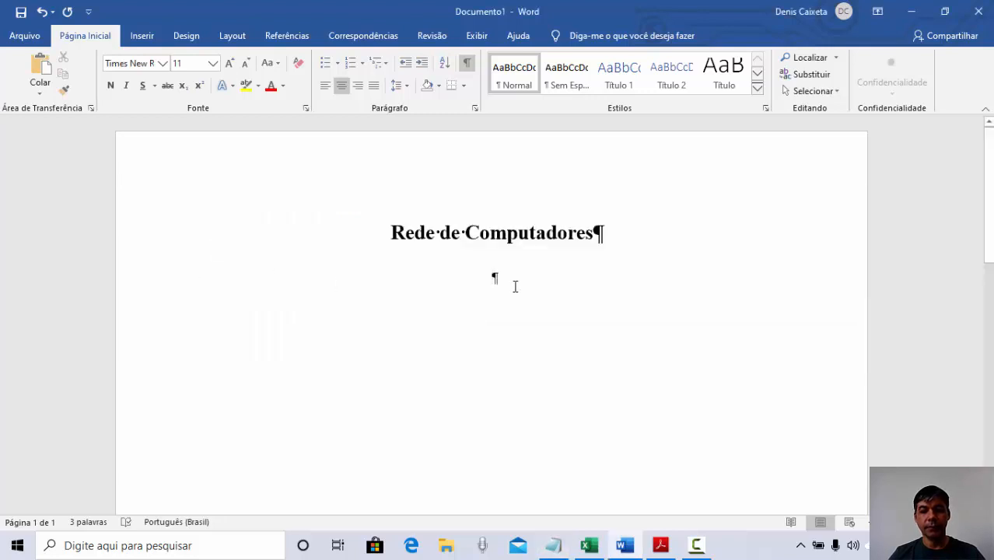
text(Uma rede de computadores consiste de 2 ou mais computadores e outros dispositivos ligados entre si e compartilhando dados, impressoras, trocando mensagens (emails), etc. Internet é um exemplo de Rede. Existem várias formas e recursos de vários equipamentos que podem ser interligados e compartilhados, mediante meios de acesso, protocolos e requisitos de segurança.   As redes surgiram da necessidade de compartilhar informações de uma maneira mais rápida e eficiente. Sem uma rede documentos que são gerados em um com computador não podem ser compartilhados, sendo que é necessário imprimir os documentos ou copiá-los em disquetes para que outras pessoas possam utilizá-los.)
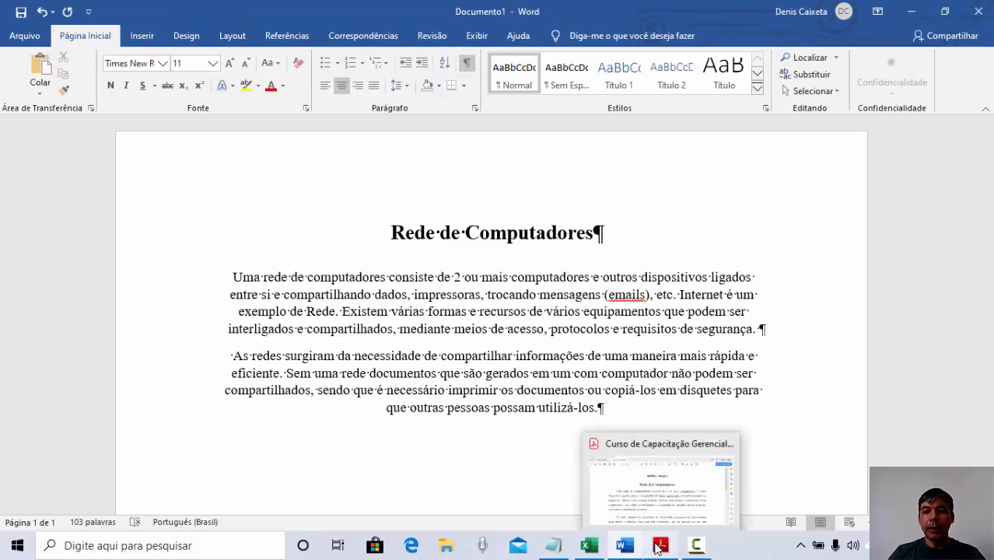
Check the body text in the Acrobat Reader PDF, then set the first Word paragraph to 12 pt and justify it
click(658, 547)
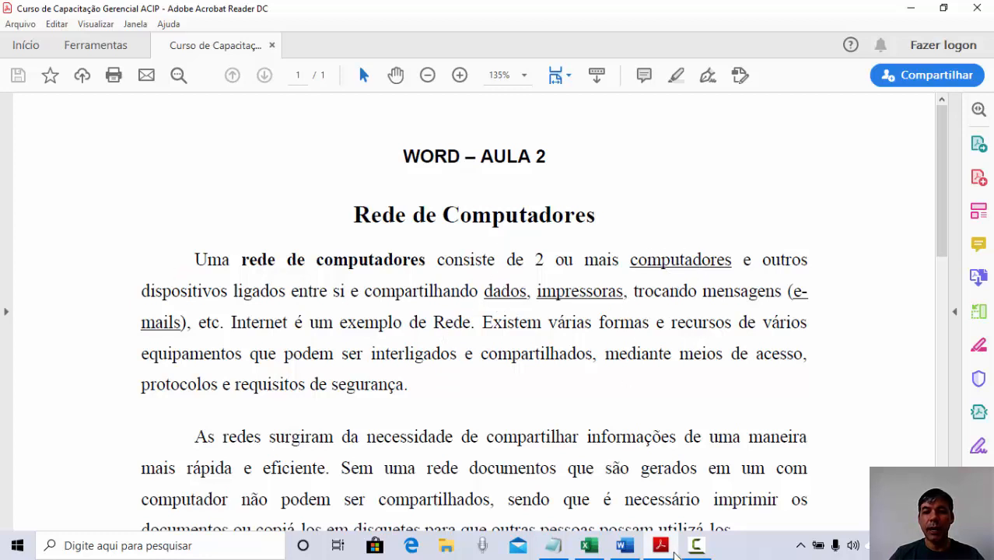
click(630, 547)
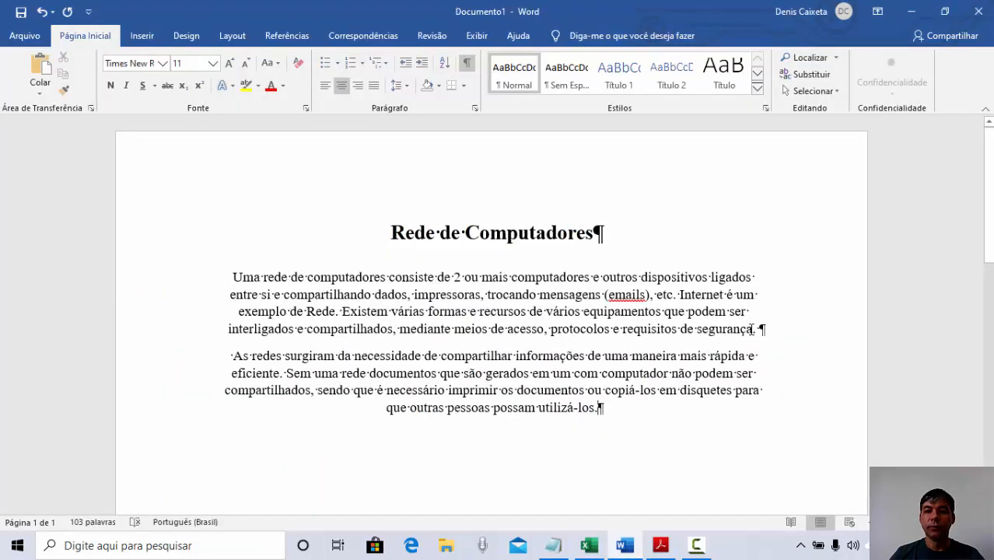
drag(232, 276, 770, 340)
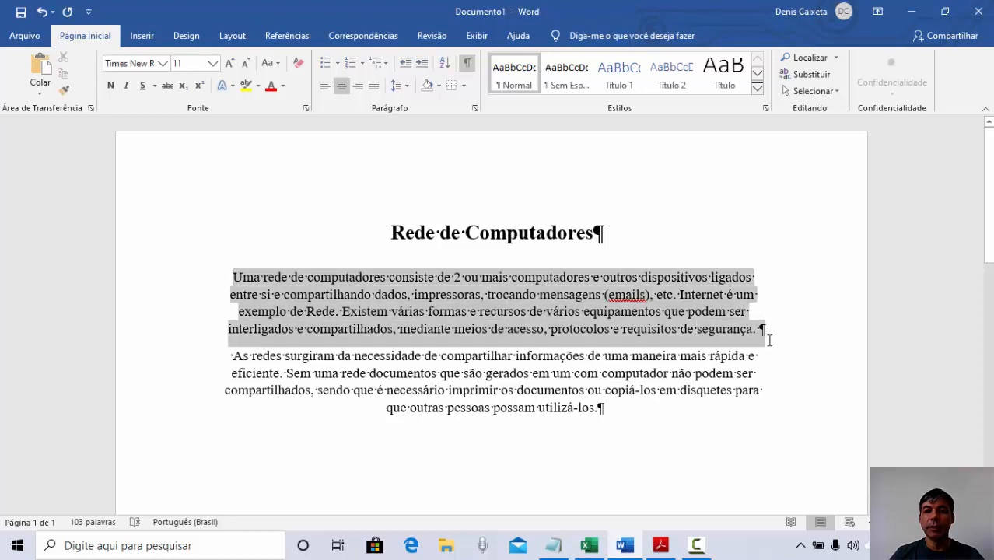
click(212, 66)
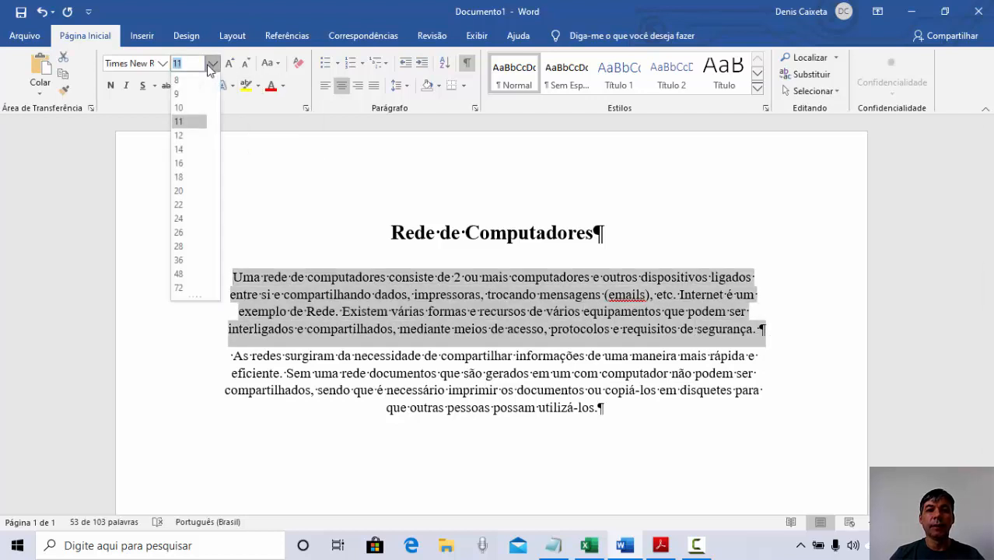
click(187, 136)
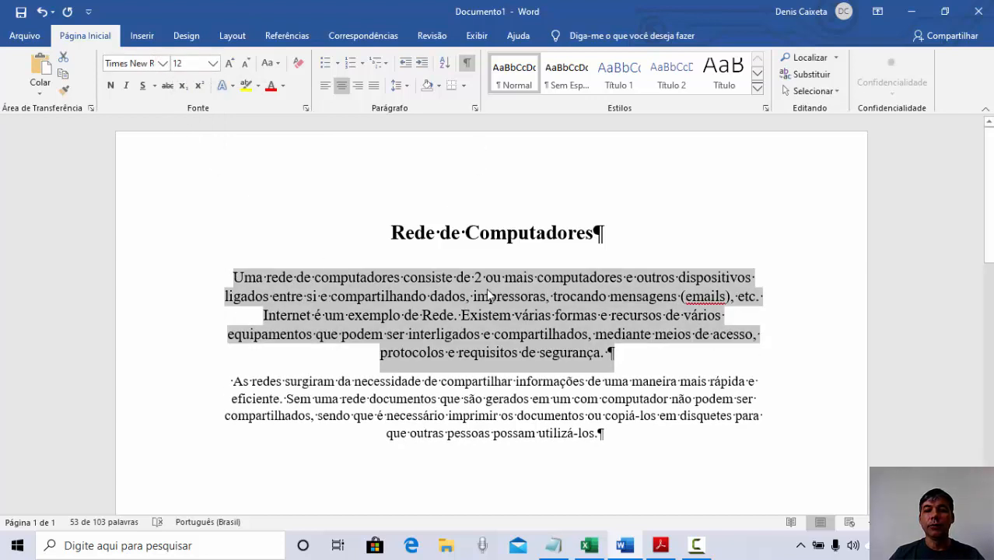
click(374, 87)
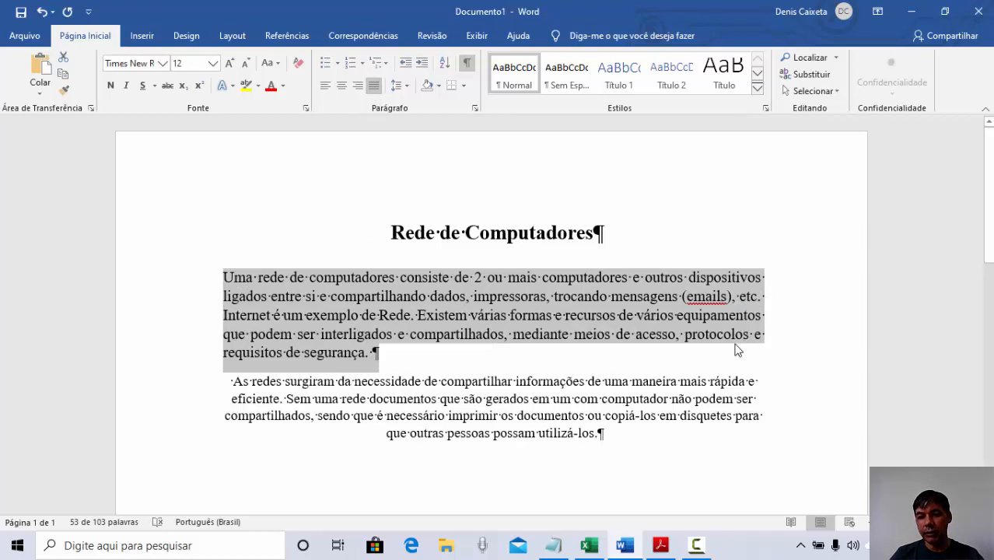
Indent the first line of the first body paragraph by one tab stop and set its line spacing to 1,5
click(297, 282)
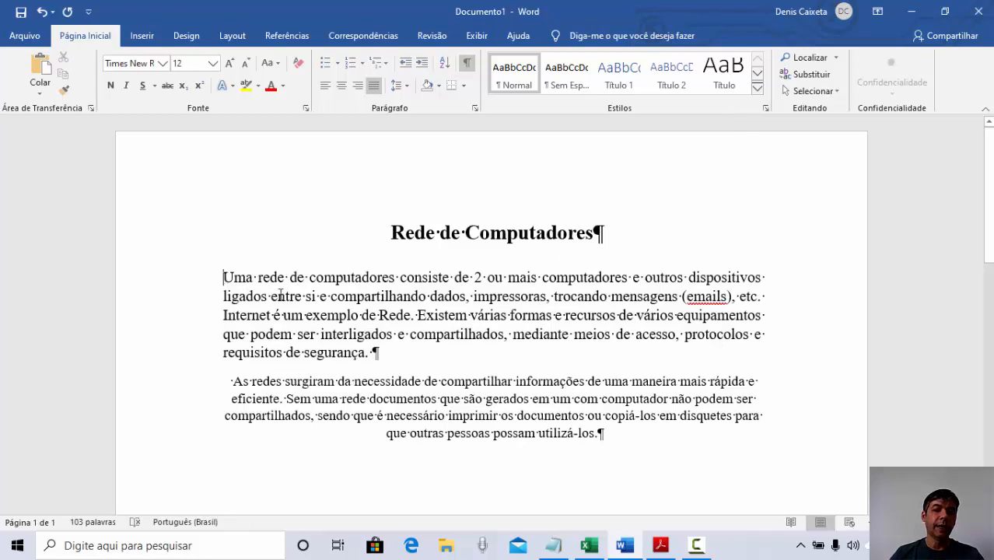
key(Tab)
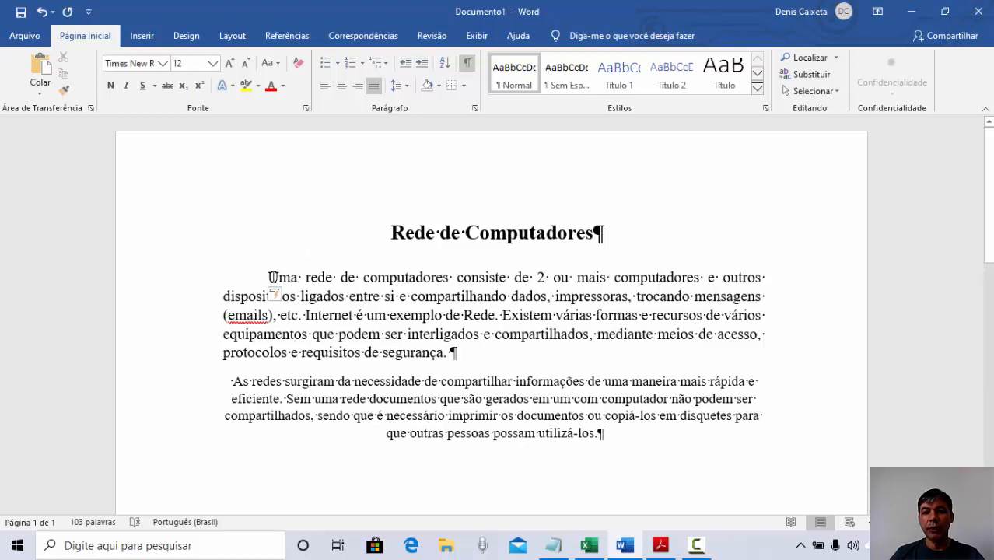
drag(499, 364, 469, 351)
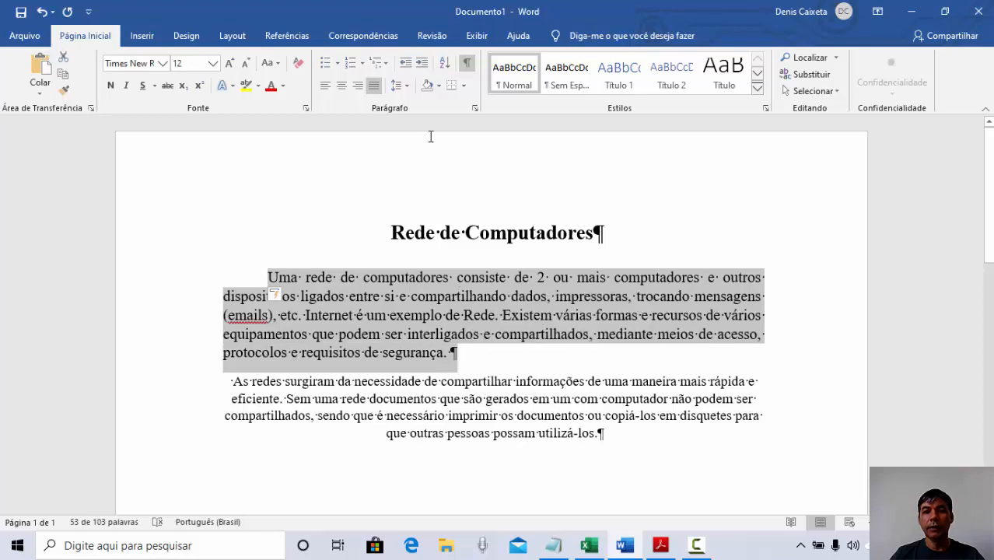
click(410, 90)
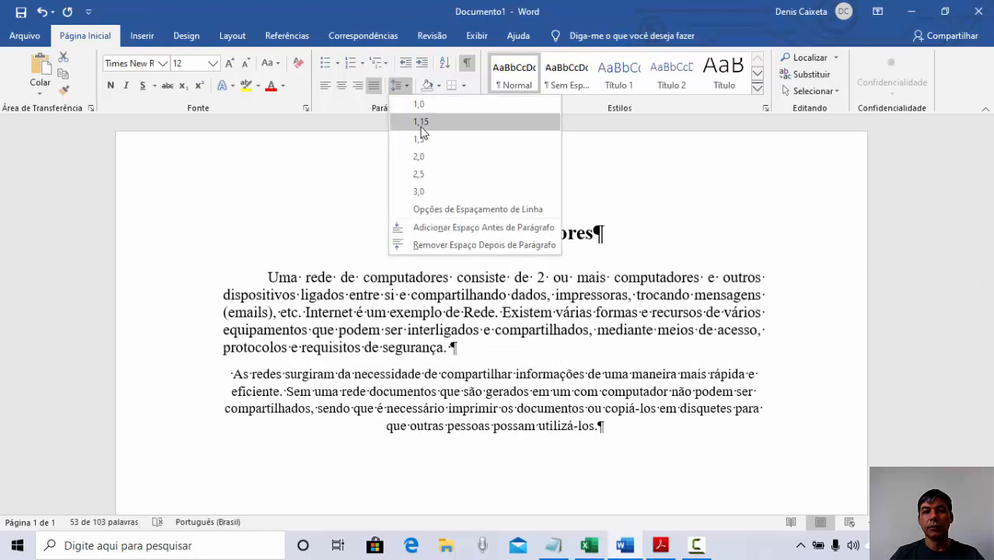
click(425, 140)
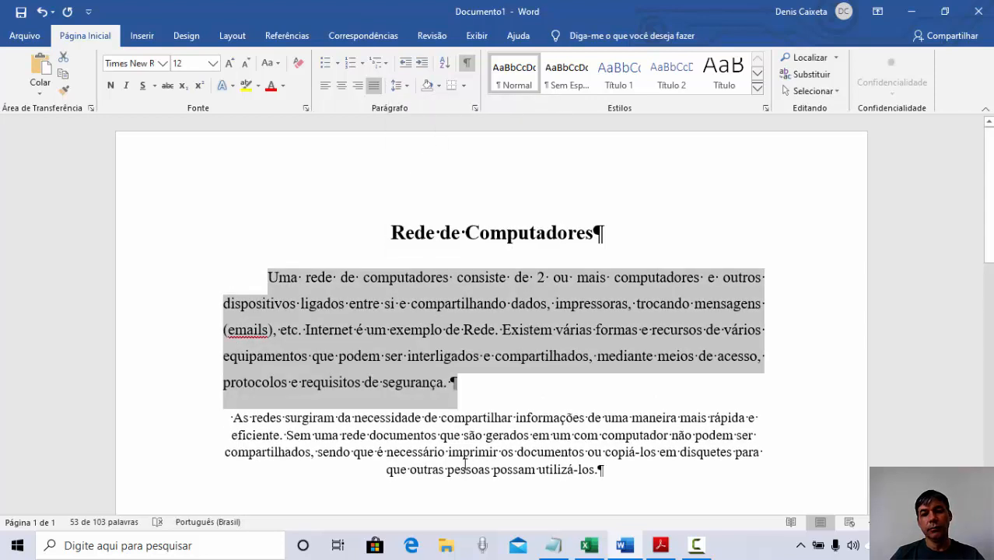
Justify the second body paragraph and replace its leading space with a first-line indent of 1,25 cm
scroll(479, 436, down, 2)
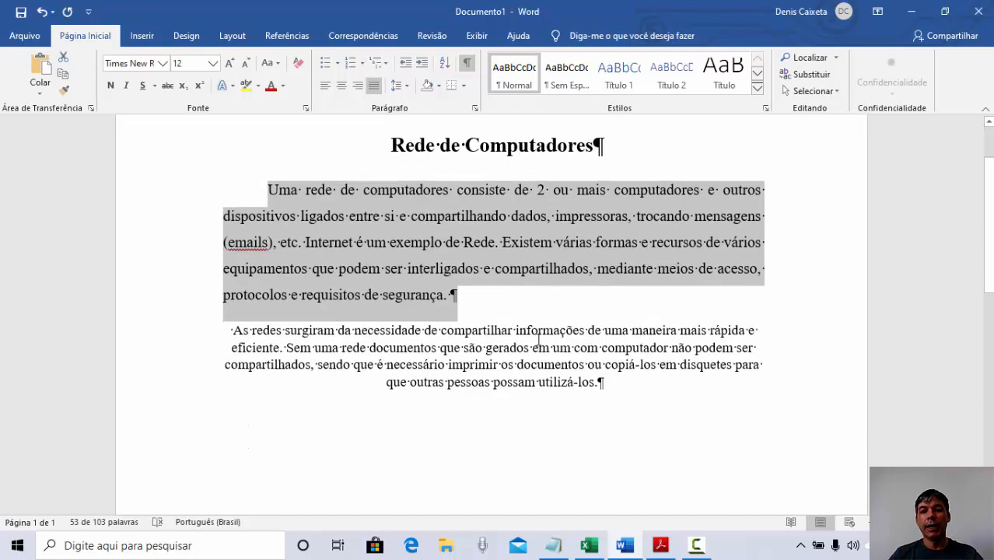
click(537, 342)
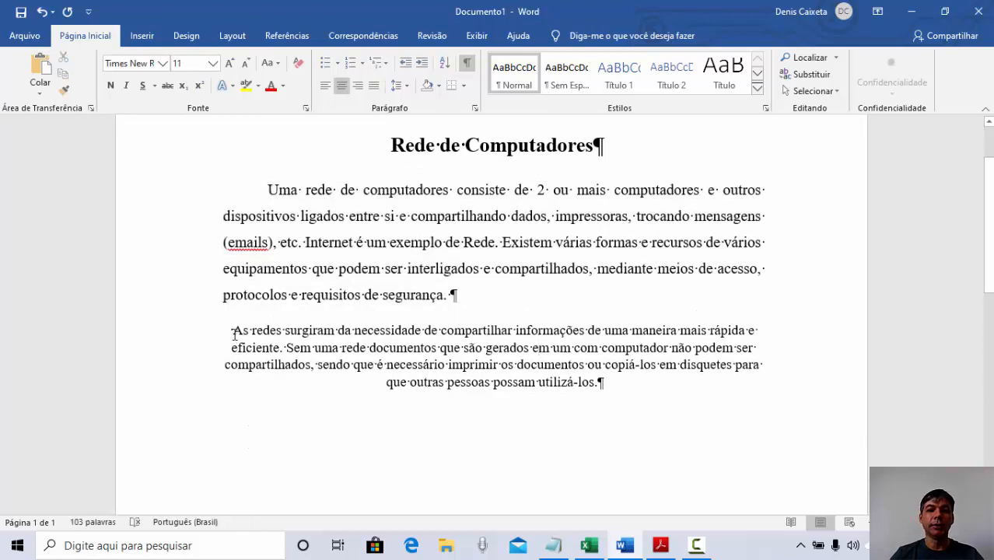
drag(235, 334, 607, 390)
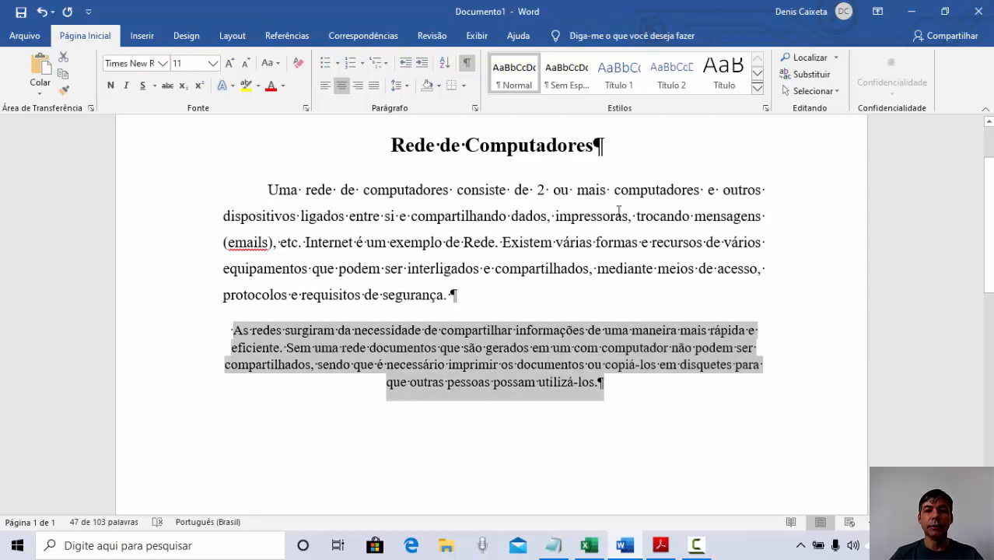
click(373, 86)
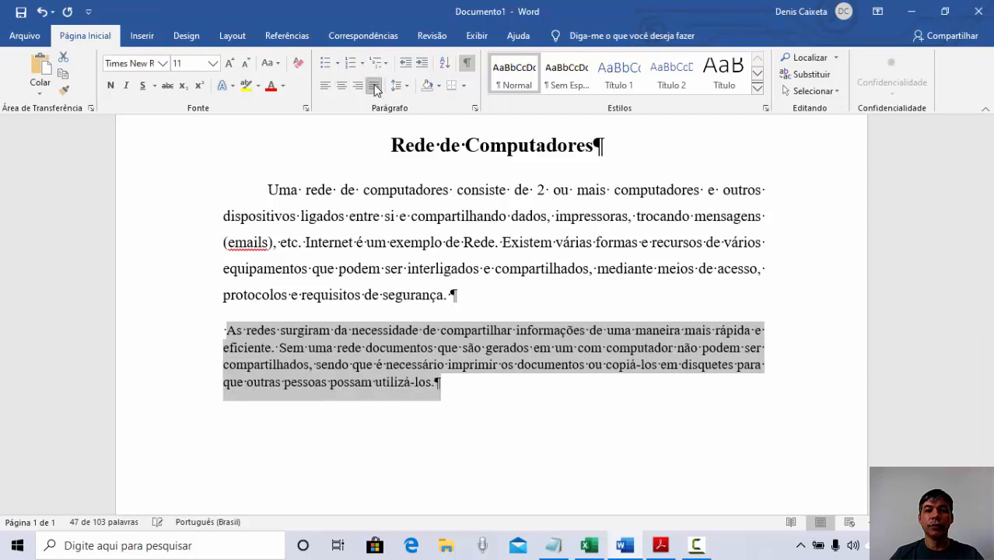
click(230, 333)
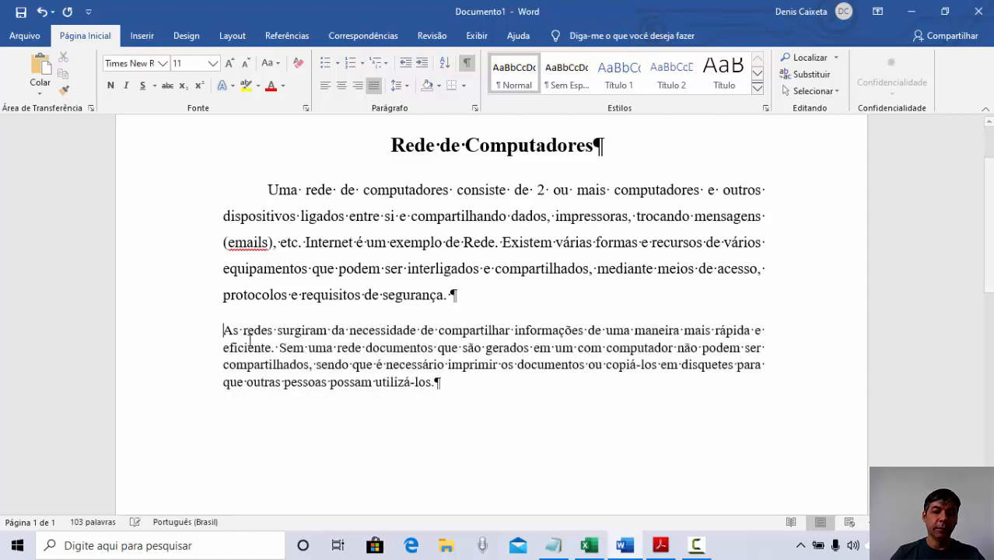
key(Tab)
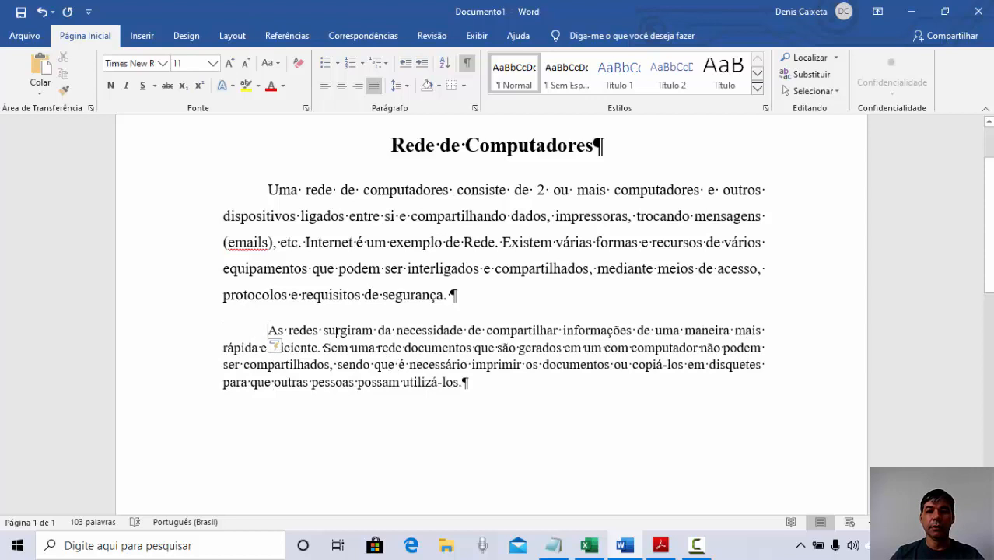
Set the second body paragraph's line spacing to 1,5 lines in its paragraph settings
triple_click(258, 323)
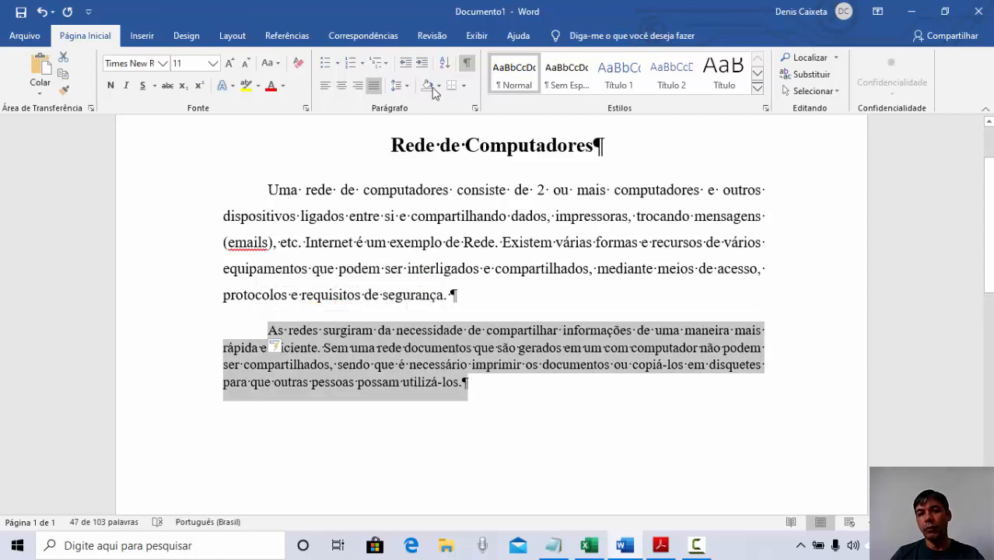
click(406, 87)
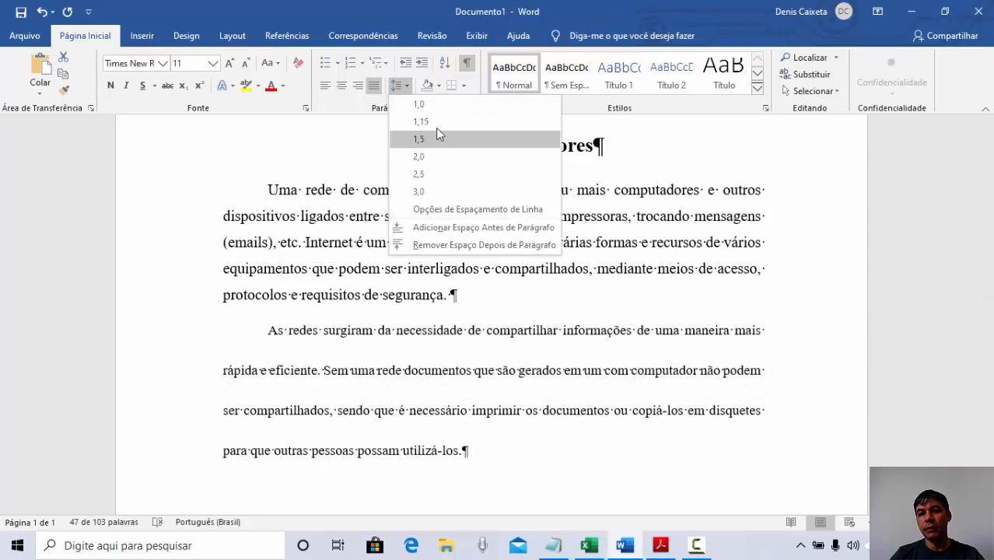
key(Escape)
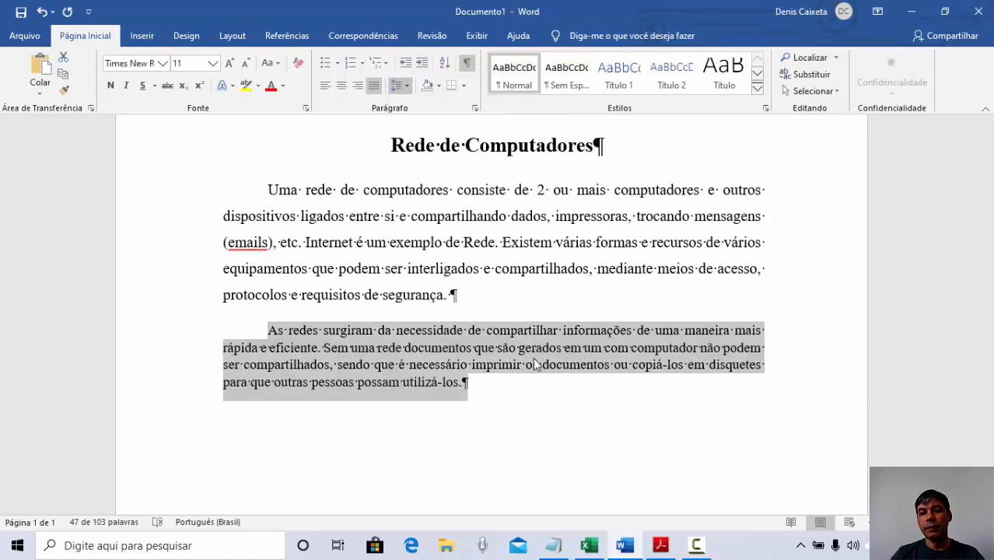
right_click(540, 344)
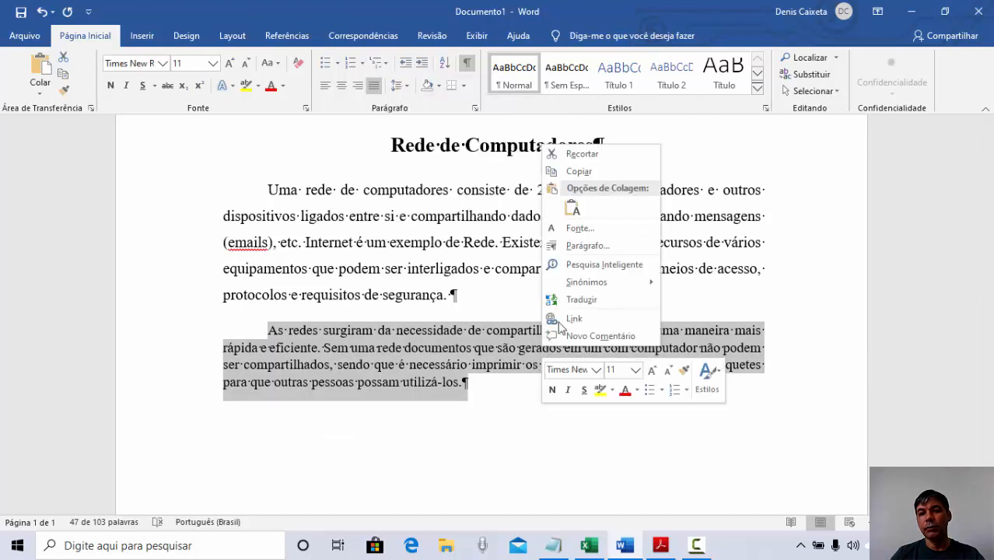
click(594, 247)
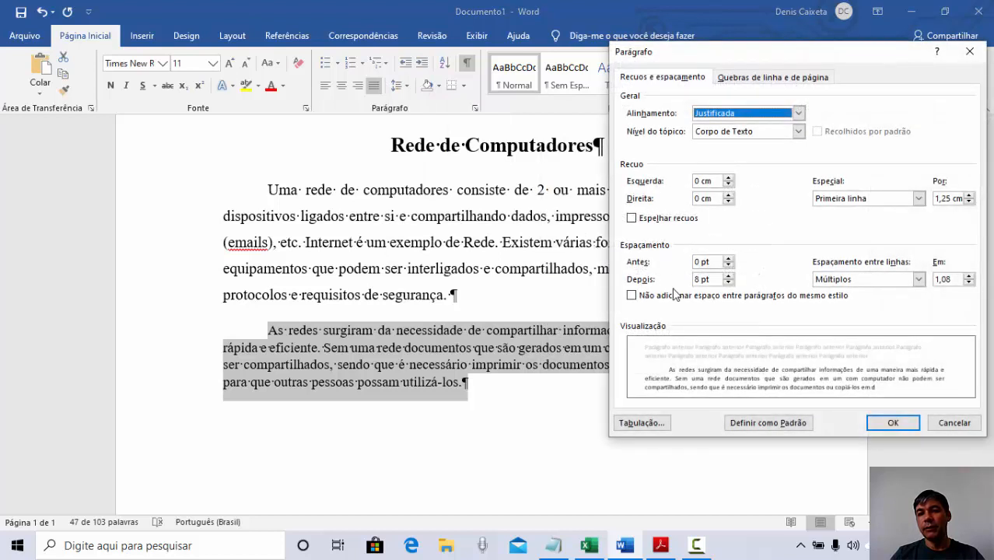
click(919, 280)
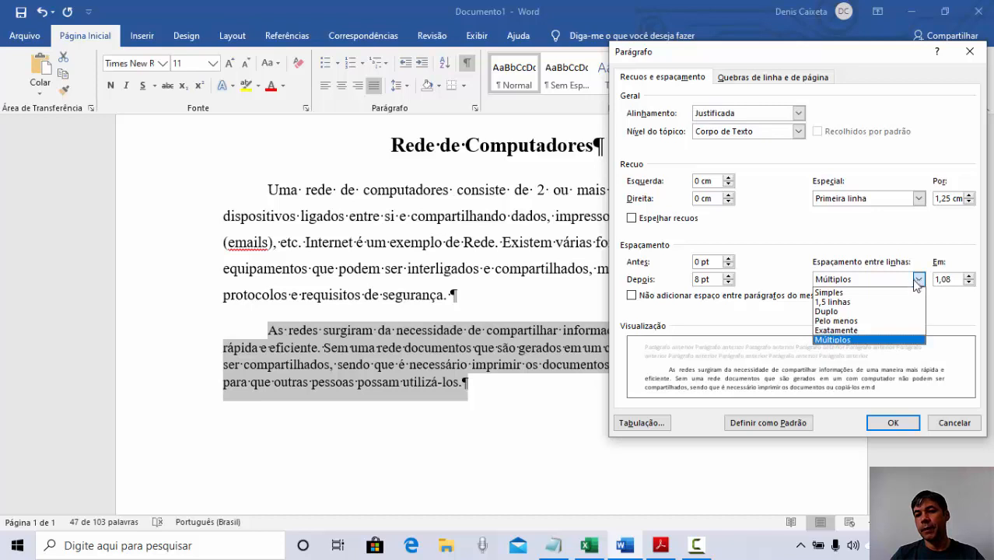
click(856, 302)
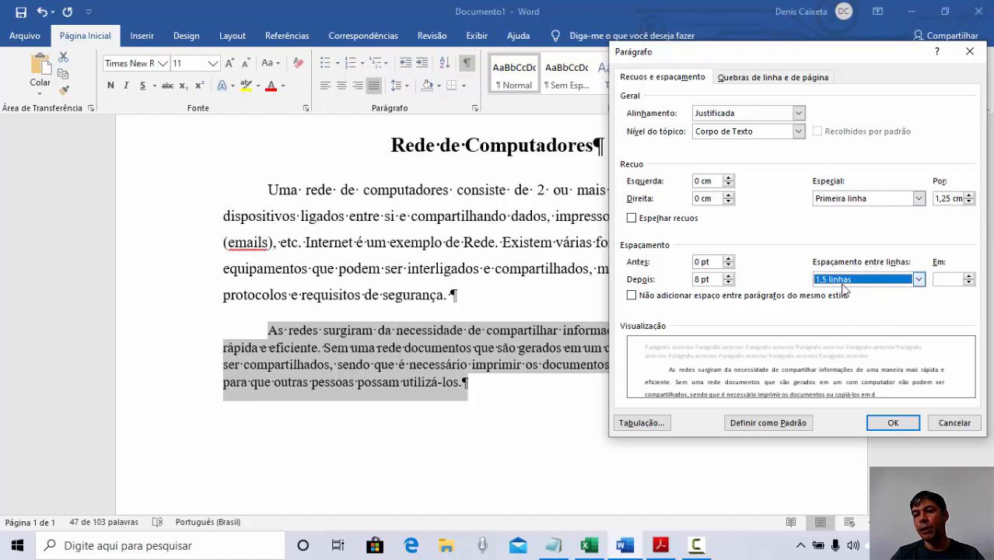
click(893, 422)
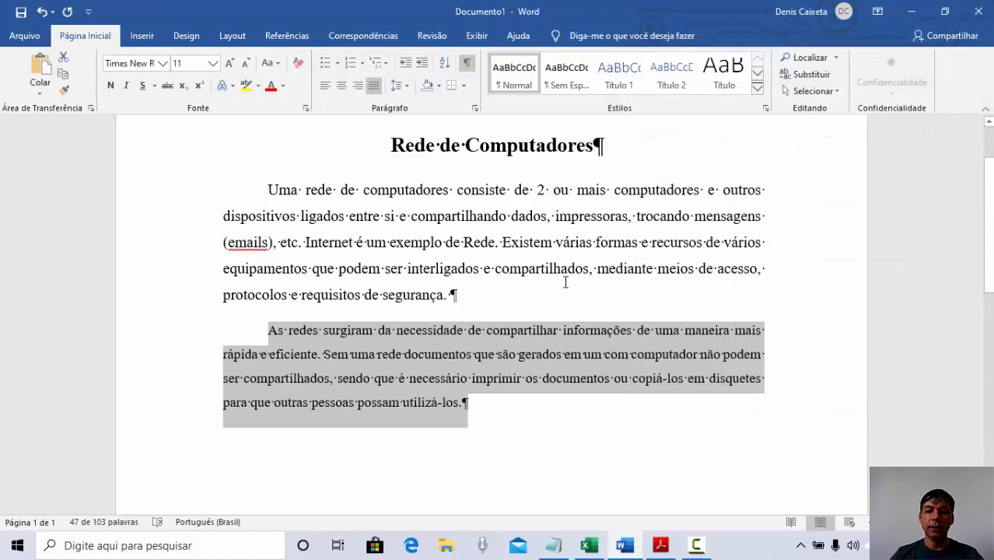
Check the text emphasis in the Acrobat Reader PDF and make "rede de computadores" bold in the first Word paragraph
click(660, 545)
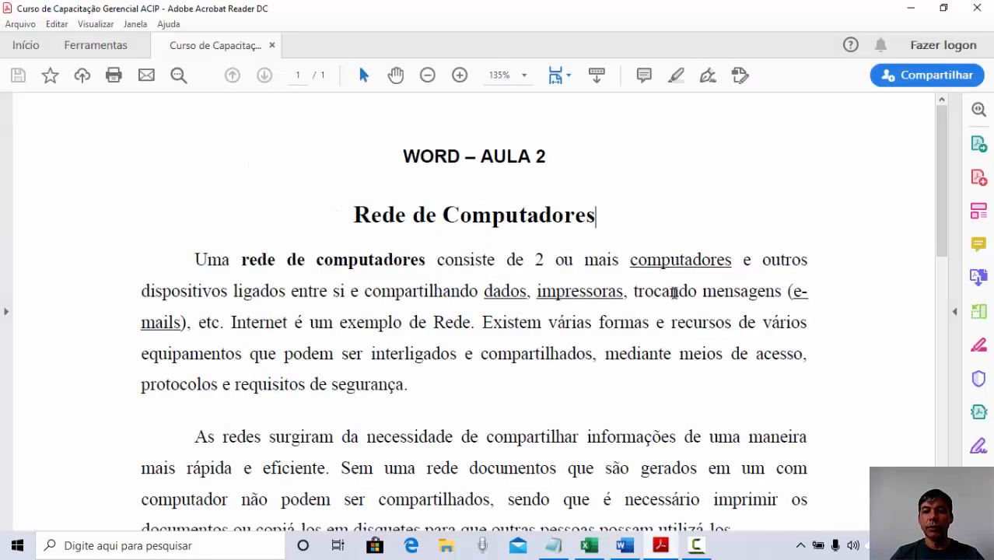
click(626, 546)
click(474, 307)
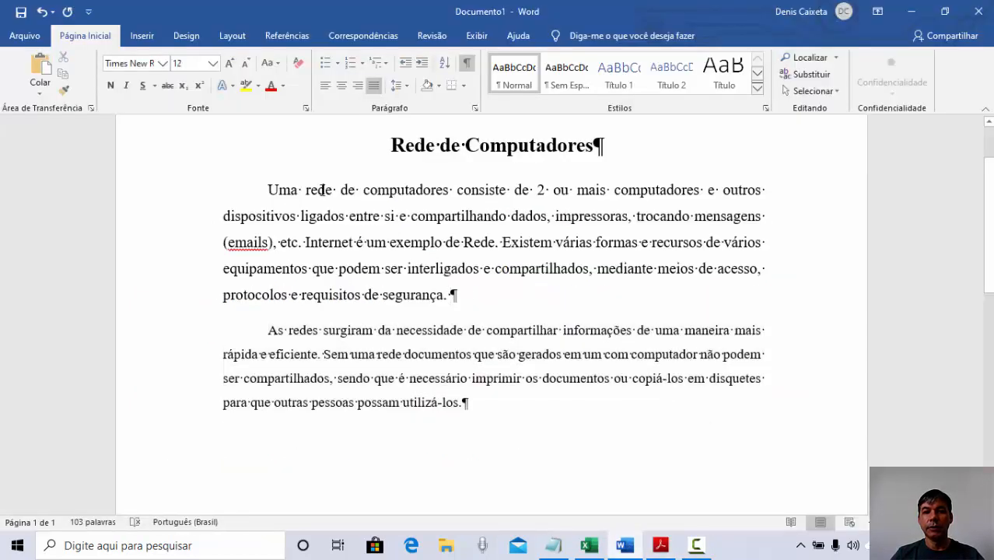
drag(332, 193, 401, 190)
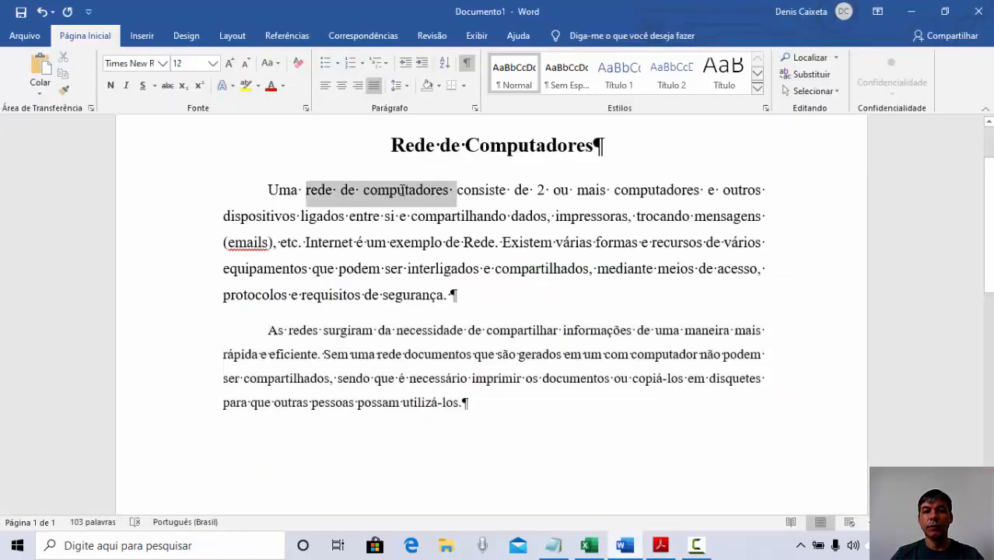
click(109, 86)
click(480, 241)
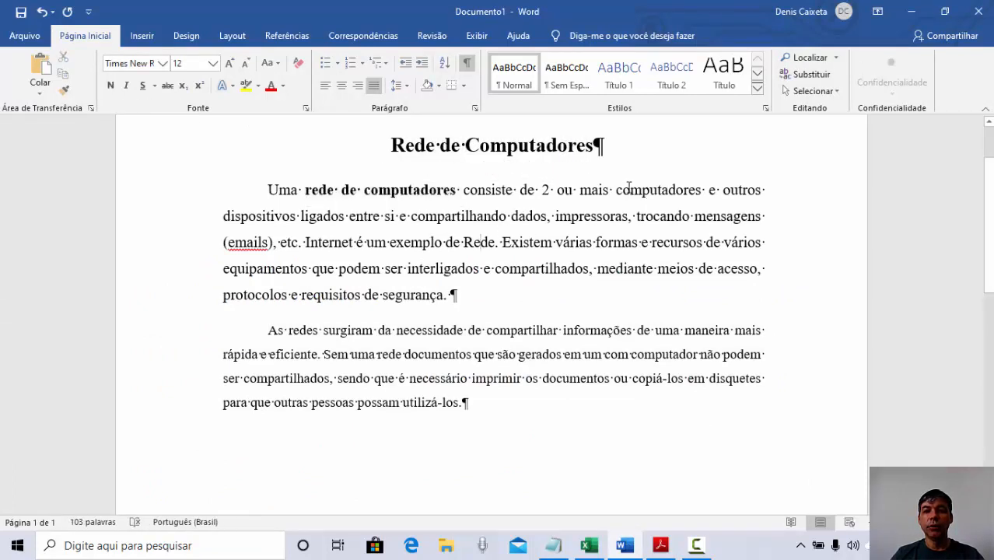
Underline the word "computadores" after "2 ou mais" in the first body paragraph
drag(621, 191, 693, 198)
click(677, 202)
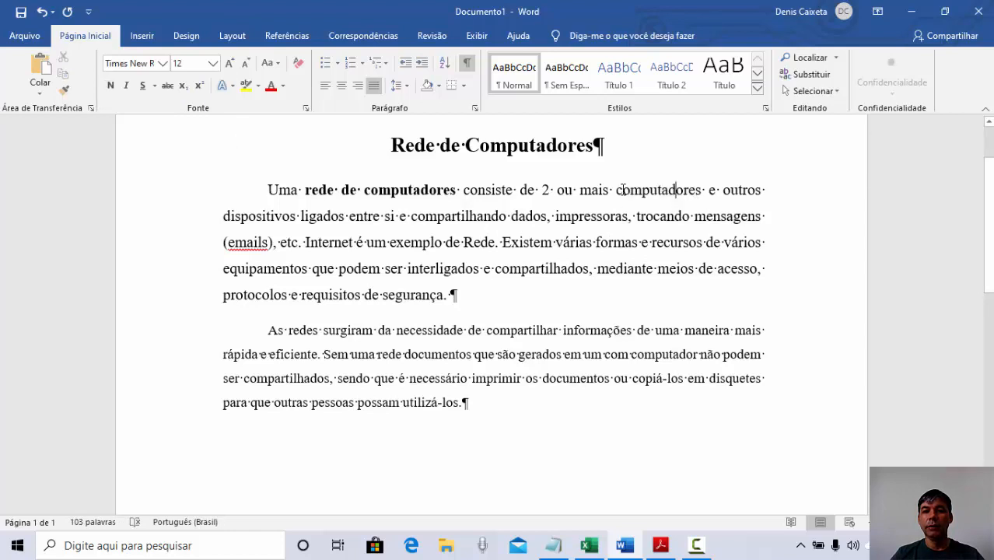
drag(617, 189, 702, 188)
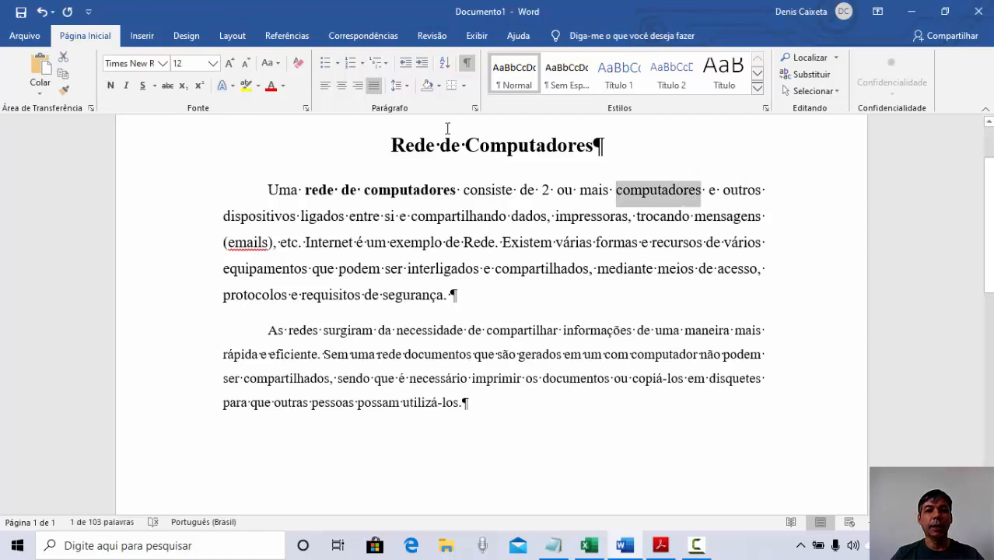
click(140, 85)
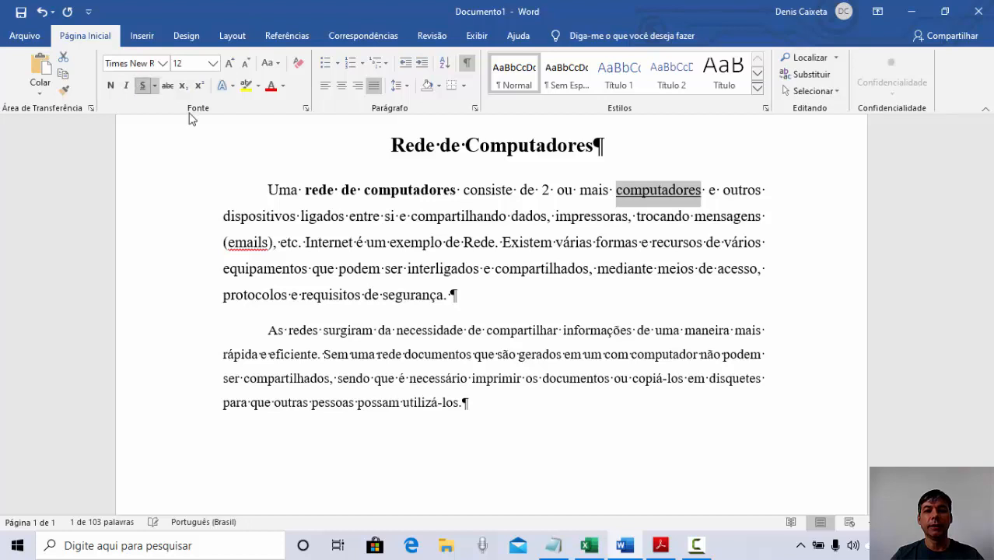
right_click(665, 193)
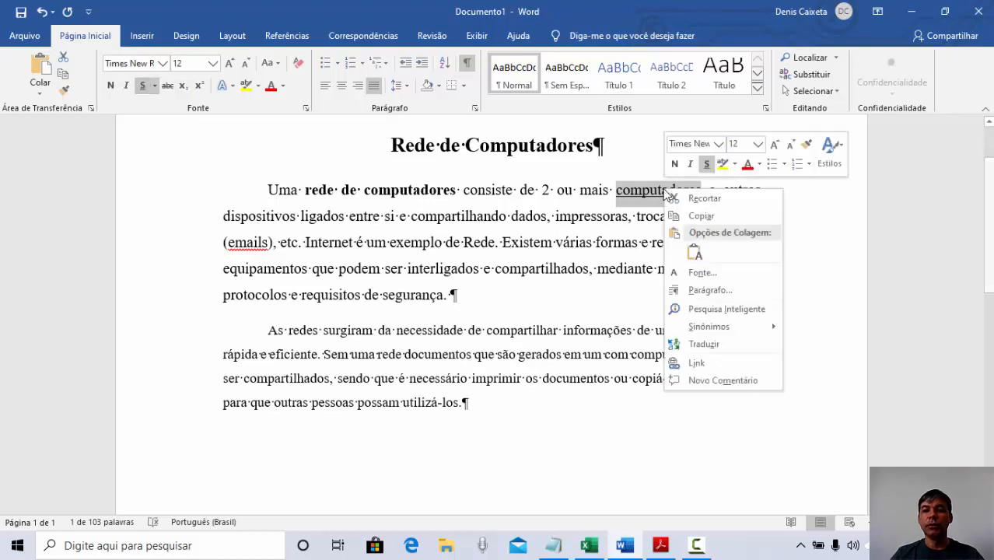
click(727, 270)
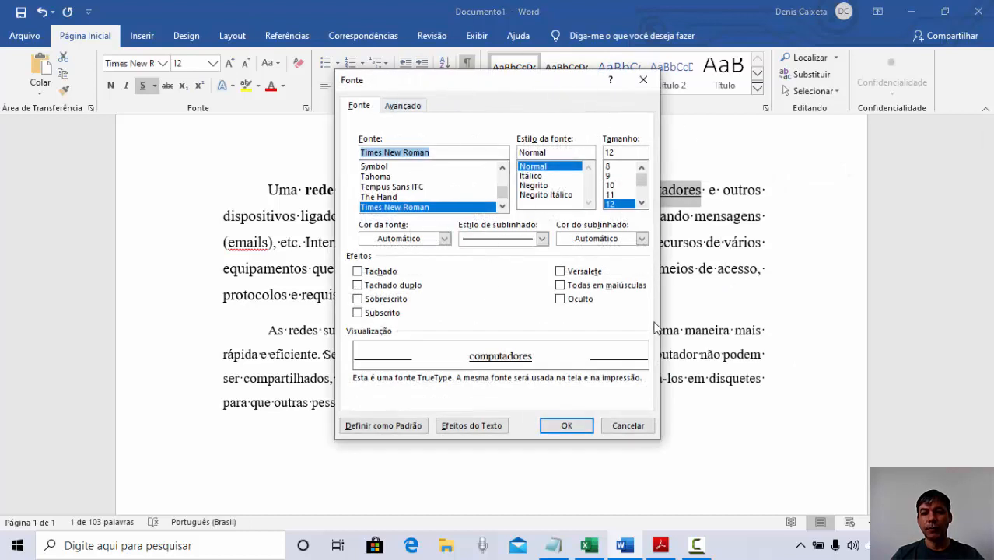
click(628, 426)
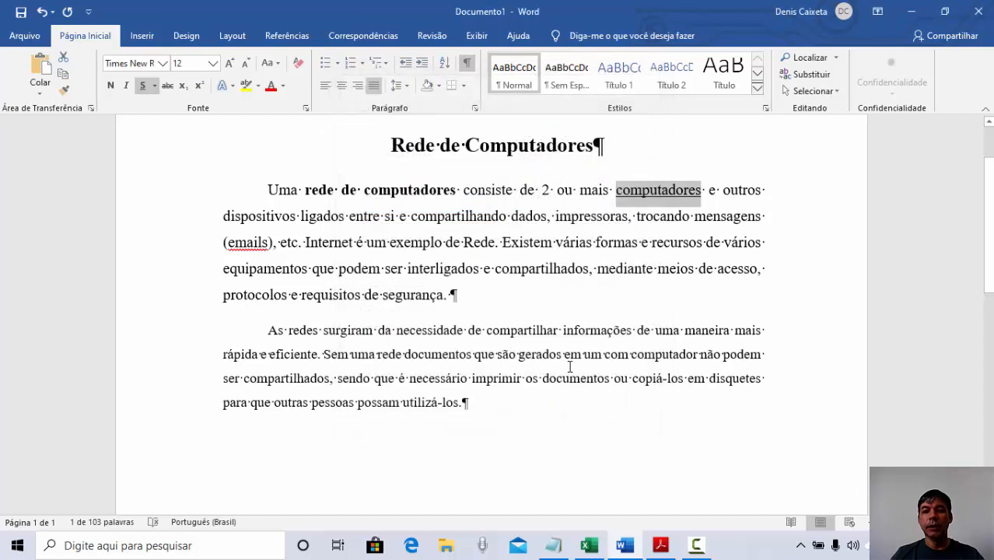
Add an "a" after the "2" in the first body paragraph and format it as superscript through the font settings
click(550, 189)
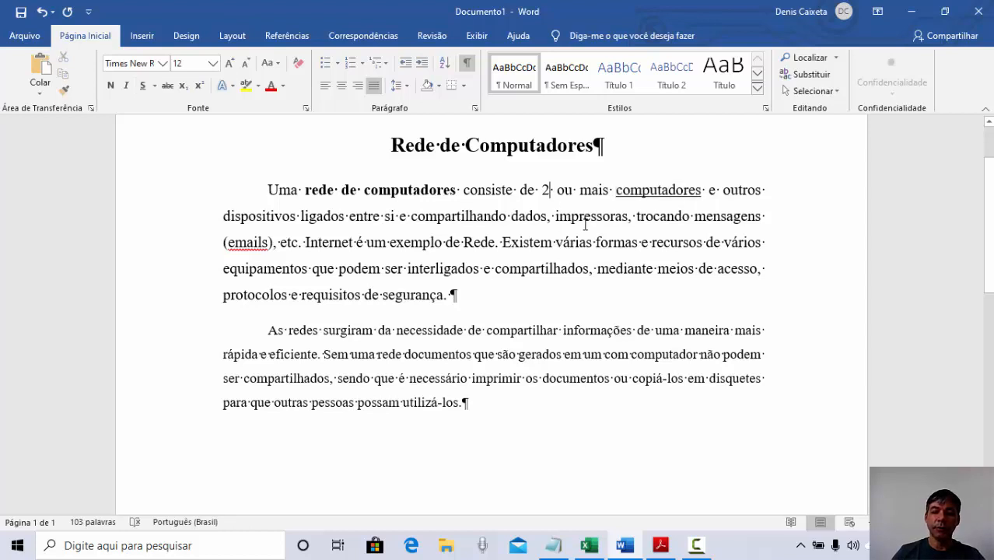
text(a)
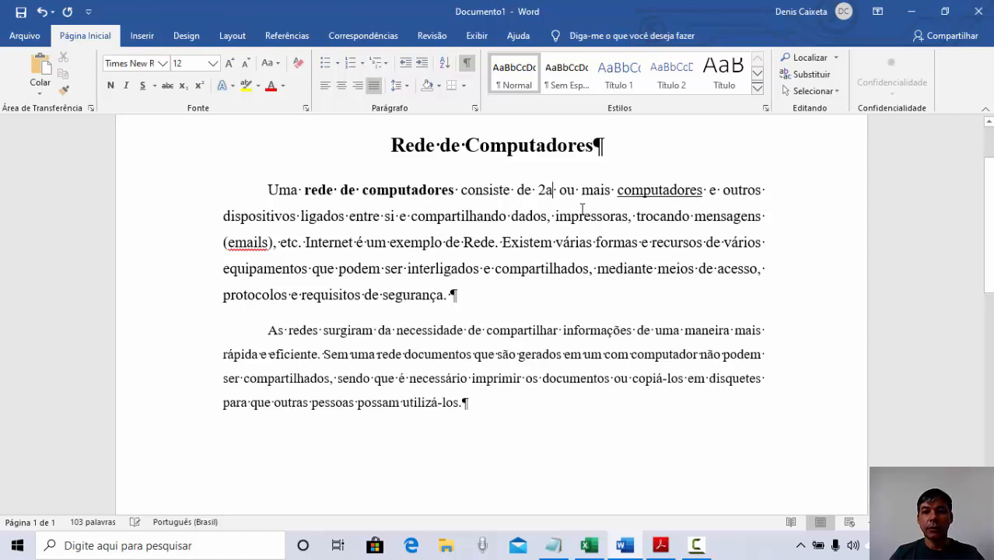
drag(552, 189, 544, 192)
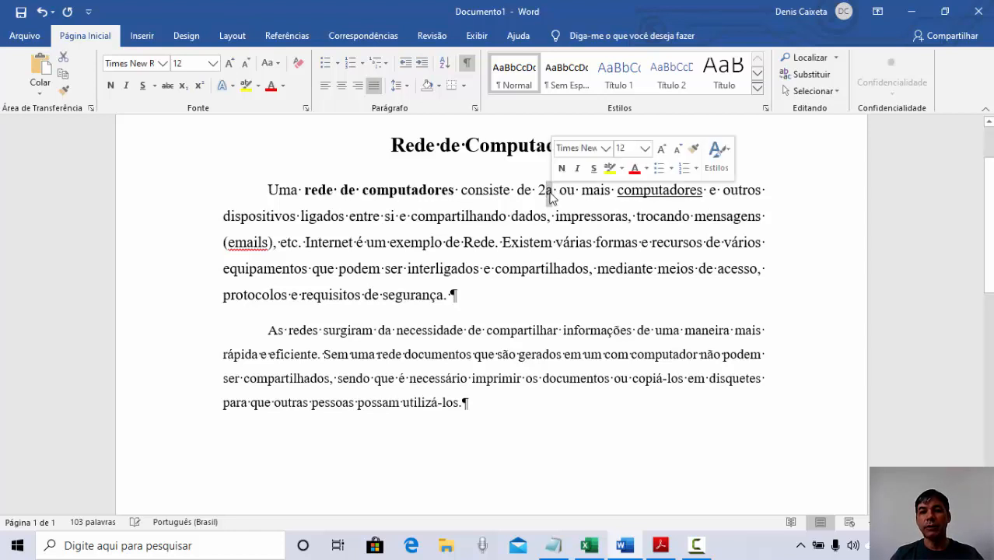
right_click(549, 197)
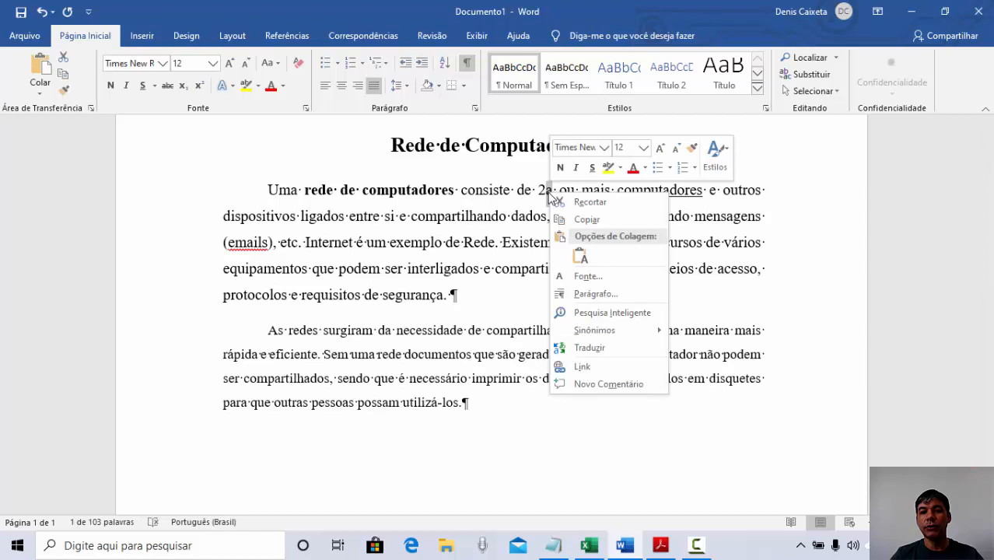
click(597, 278)
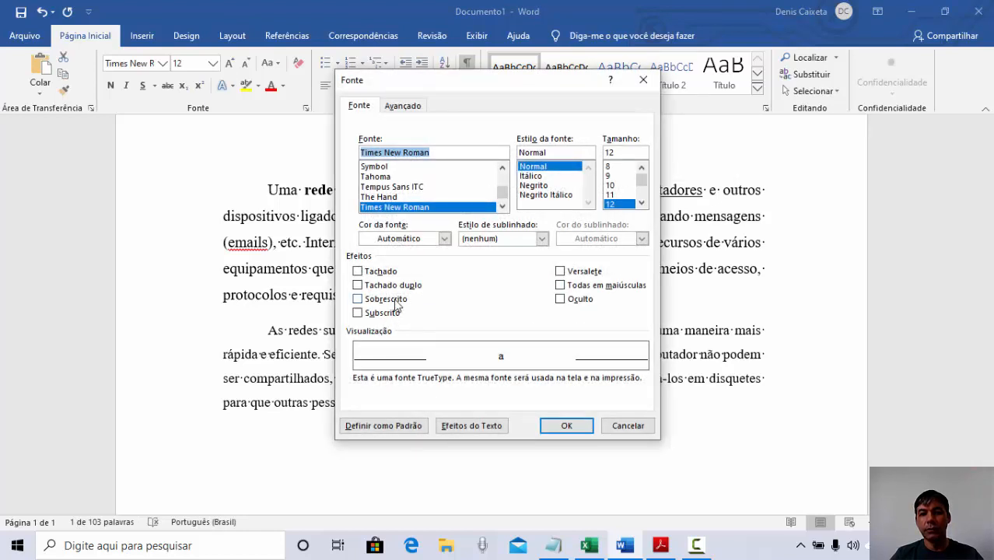
click(386, 299)
click(547, 424)
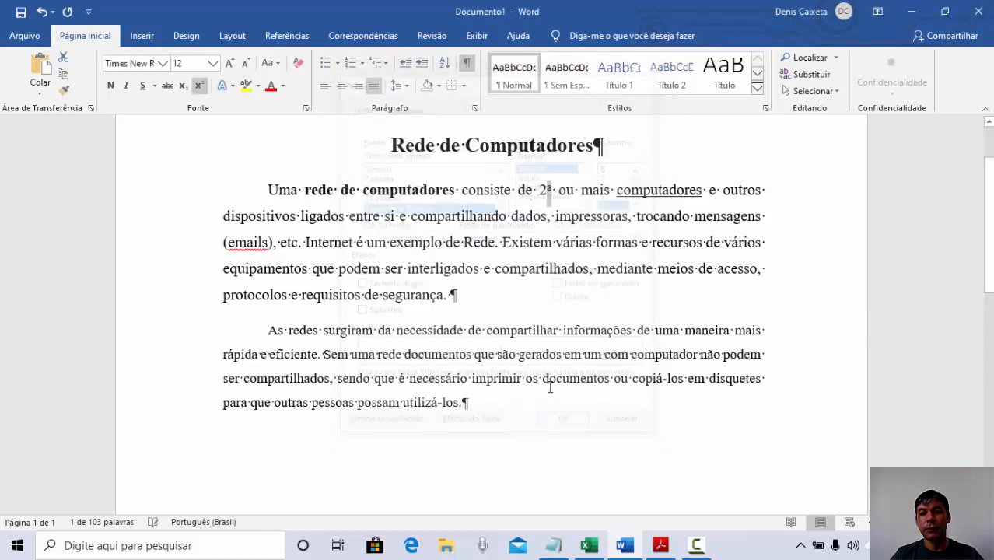
Remove the superscript "a" after the "2" in the first body paragraph
click(547, 222)
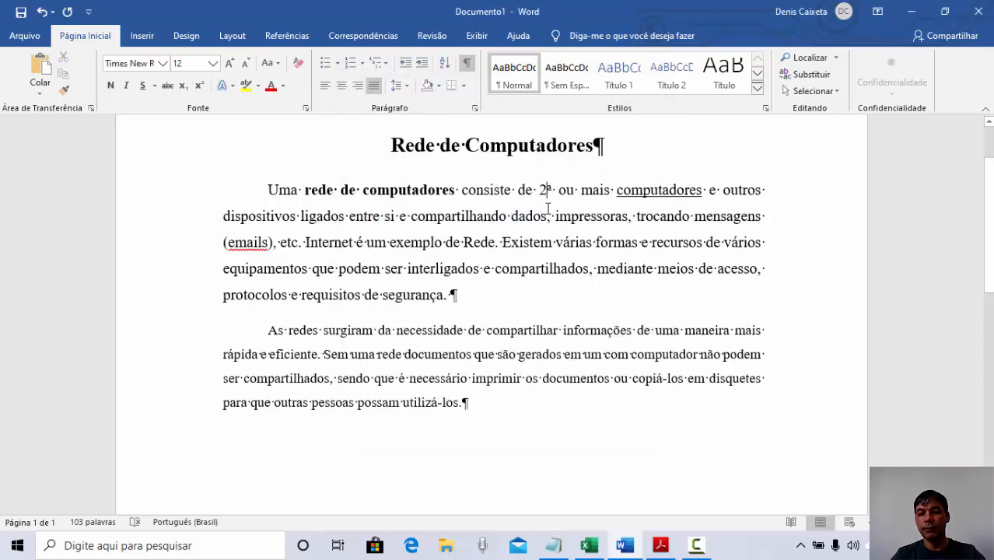
key(Up)
key(BackSpace)
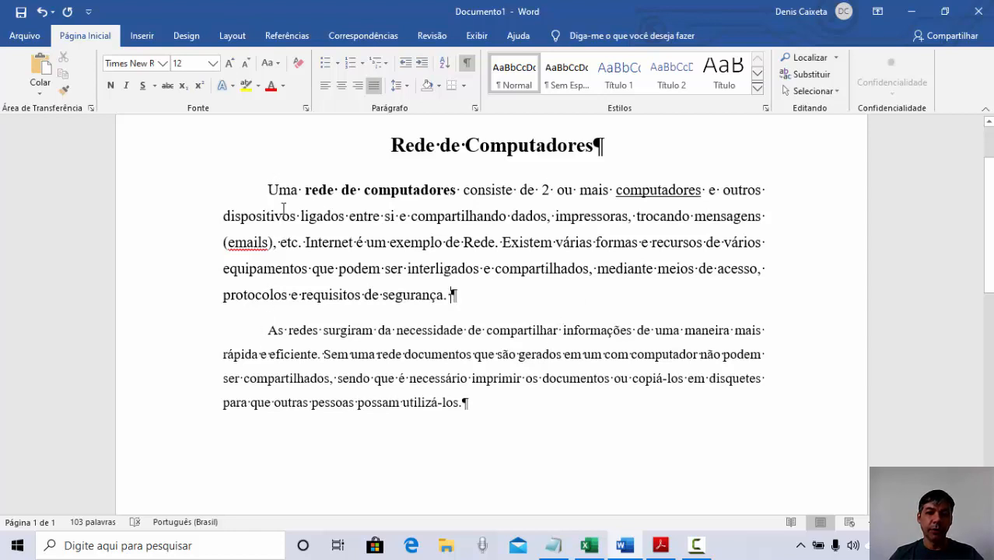
Set the font size of both body paragraphs to 12
drag(265, 196, 484, 400)
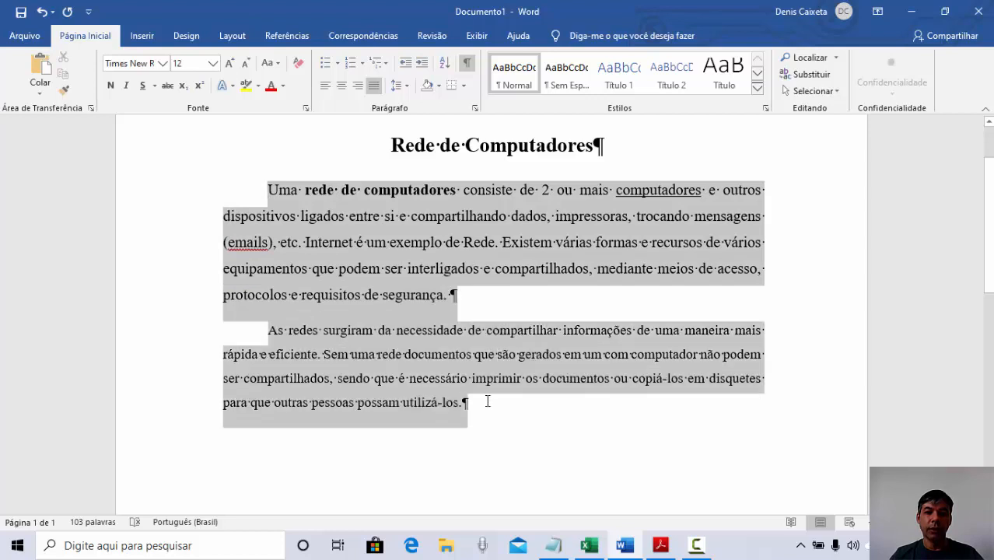
click(200, 66)
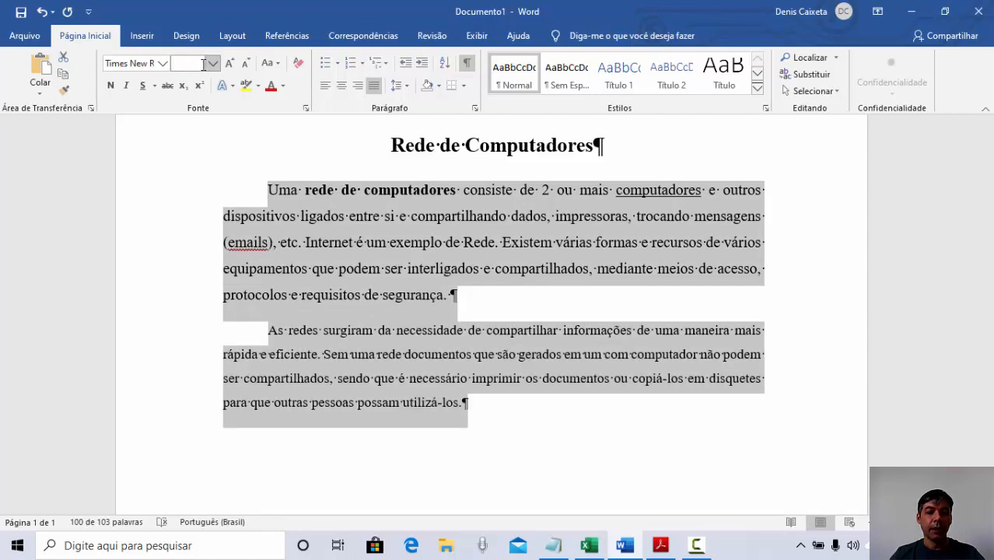
text(12)
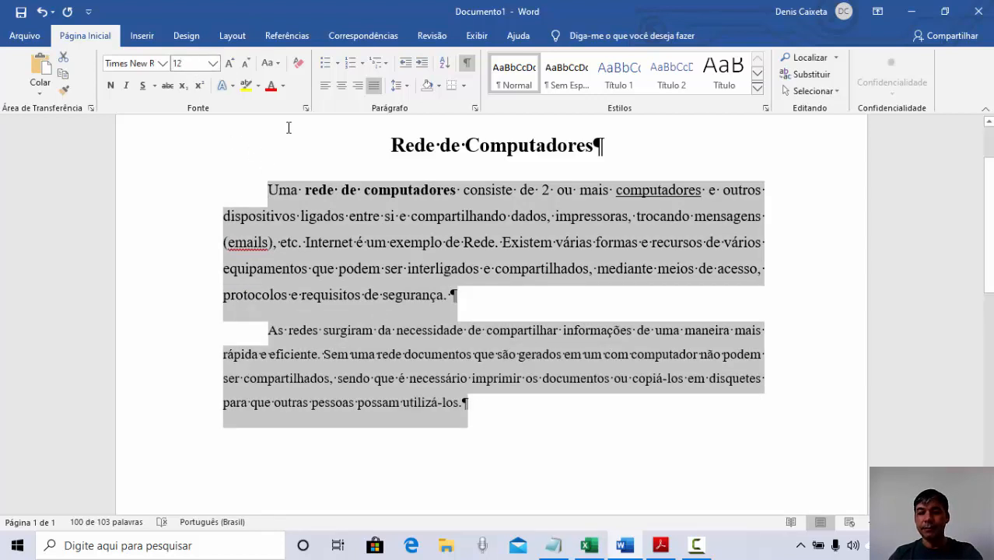
key(Return)
Add an empty paragraph after the second body paragraph
scroll(656, 308, down, 2)
click(735, 326)
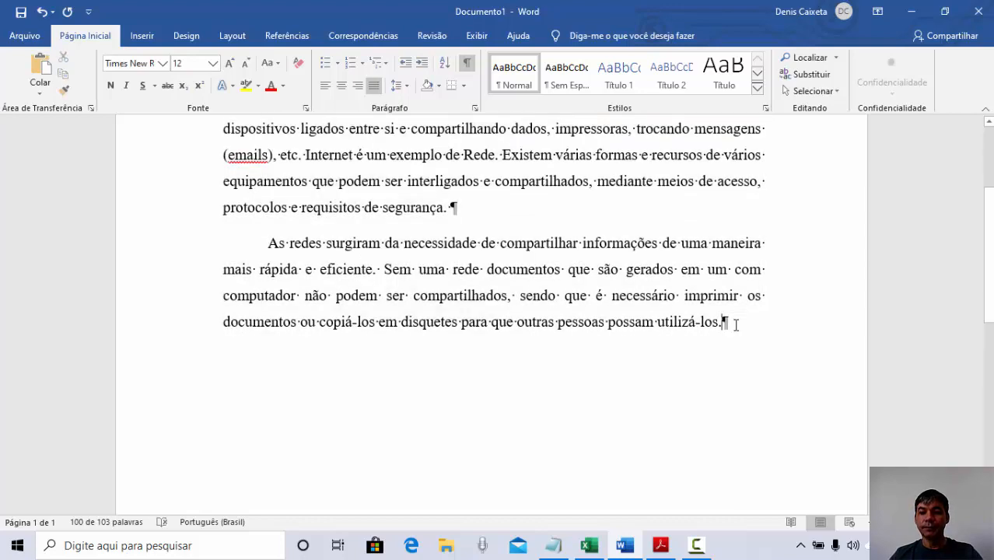
key(Return)
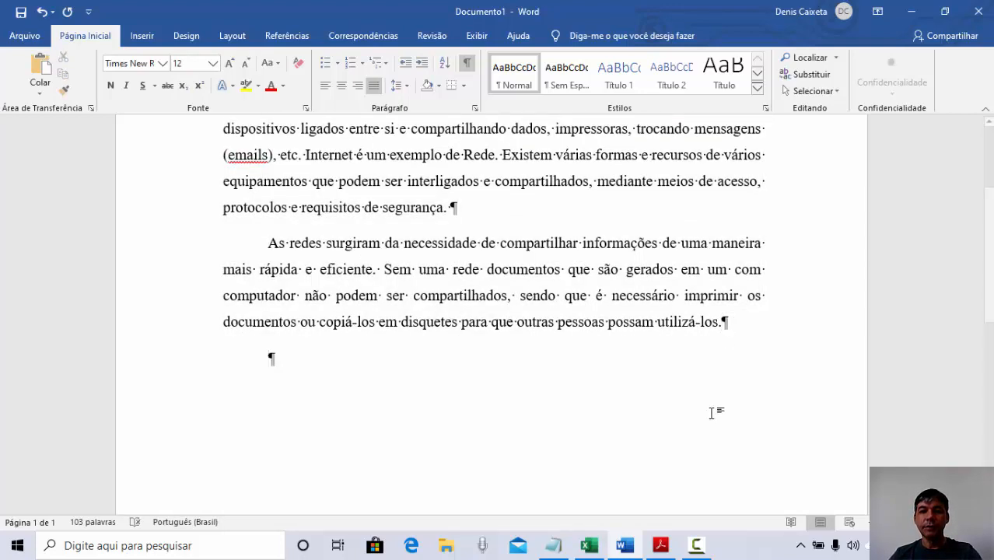
Following the table in the Acrobat Reader PDF, insert a 3-column, 4-row table below the second body paragraph in Word and enlarge it slightly
click(659, 542)
scroll(611, 397, down, 10)
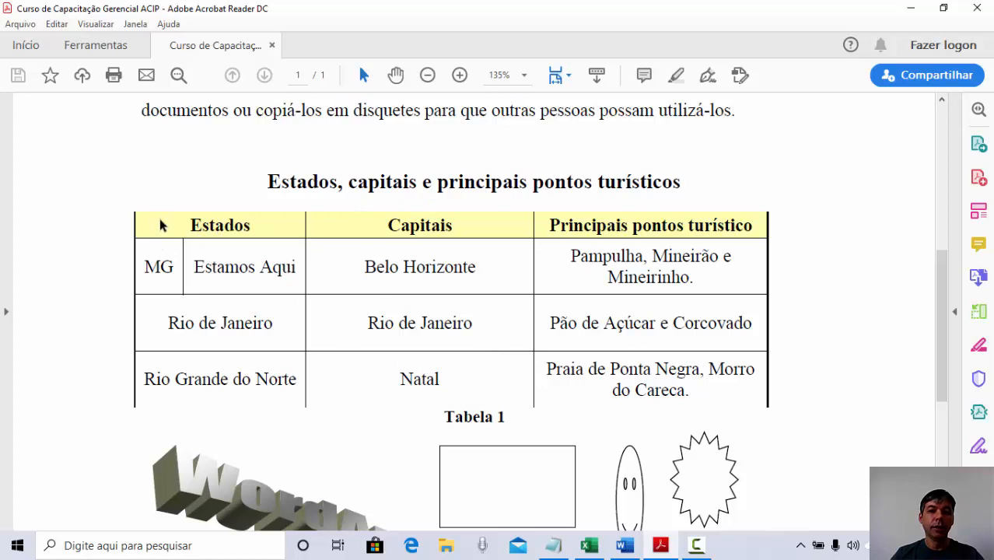
click(630, 546)
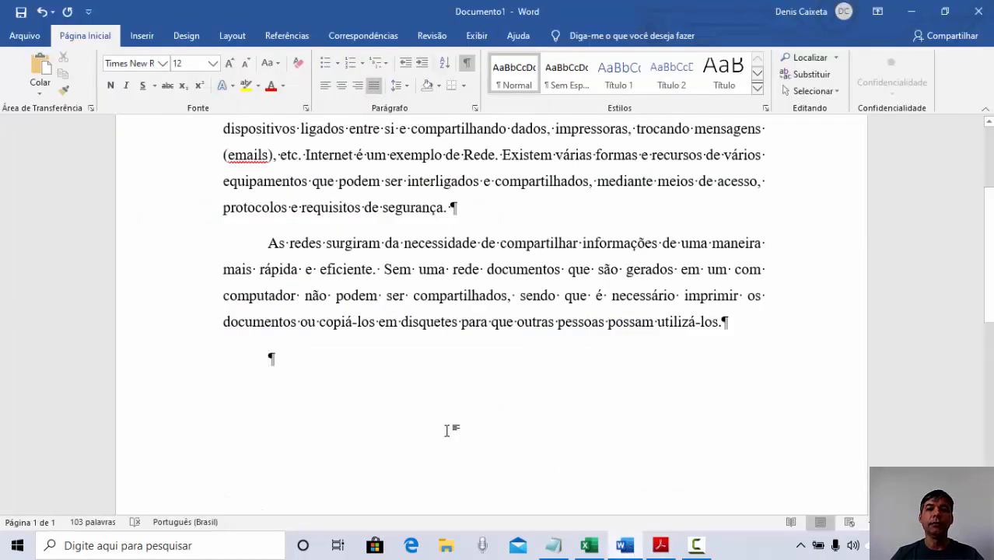
click(141, 36)
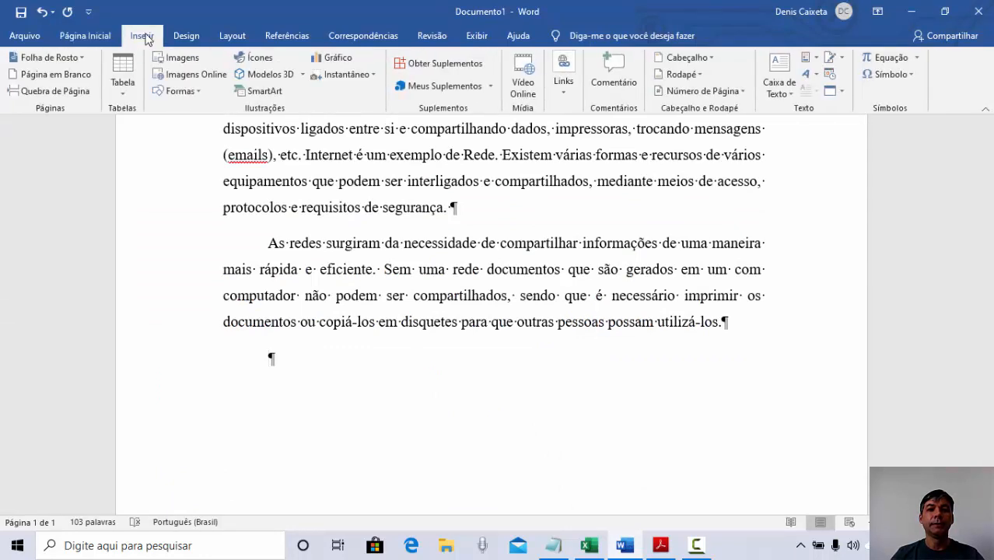
click(131, 89)
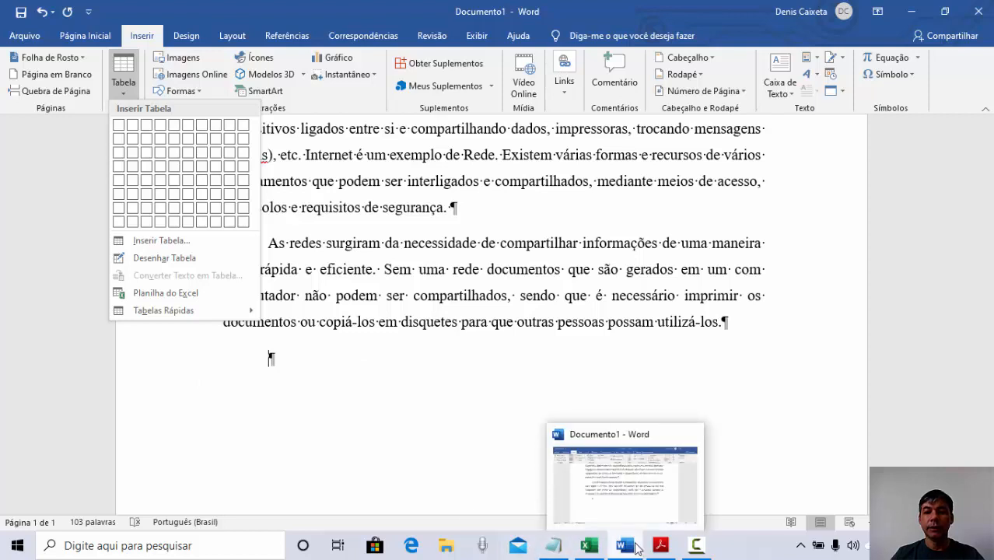
click(661, 546)
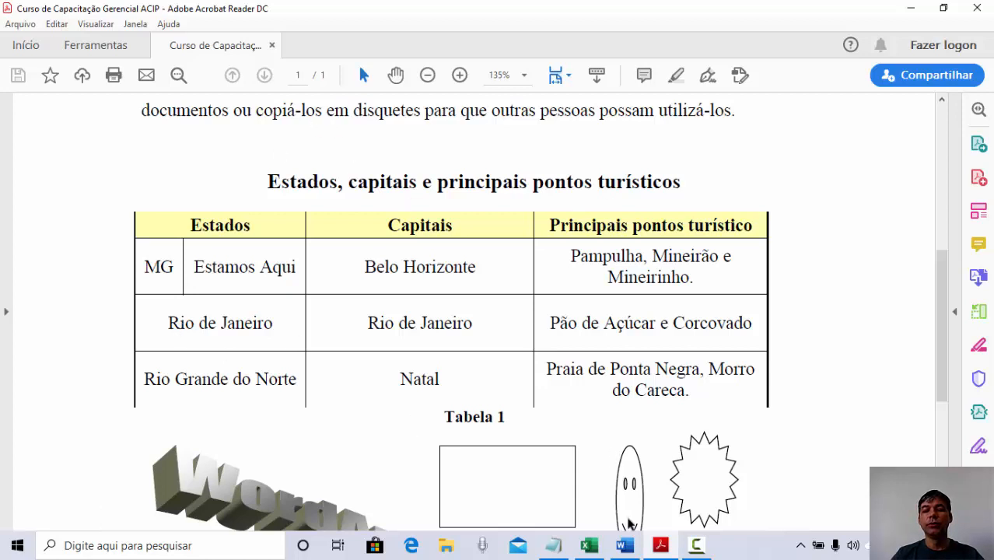
click(626, 547)
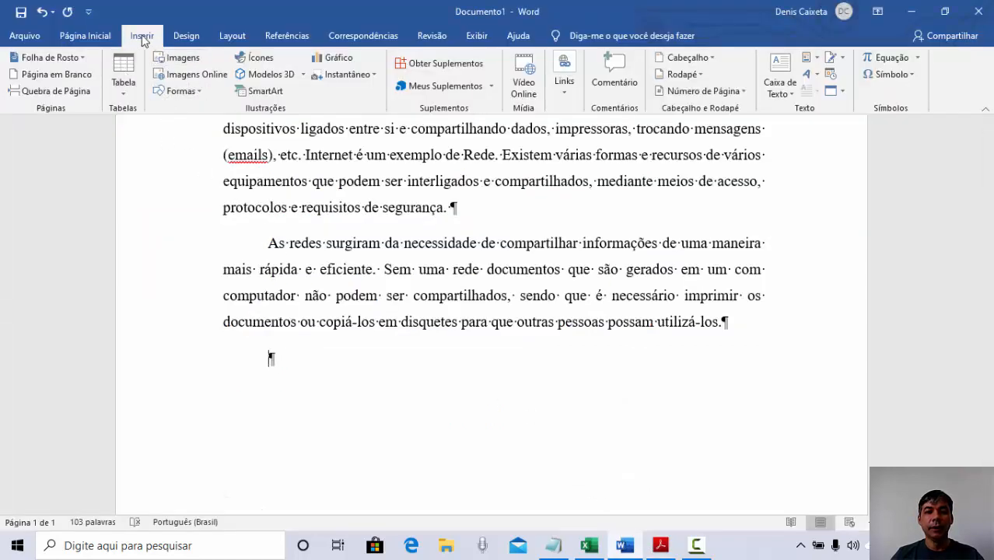
click(127, 81)
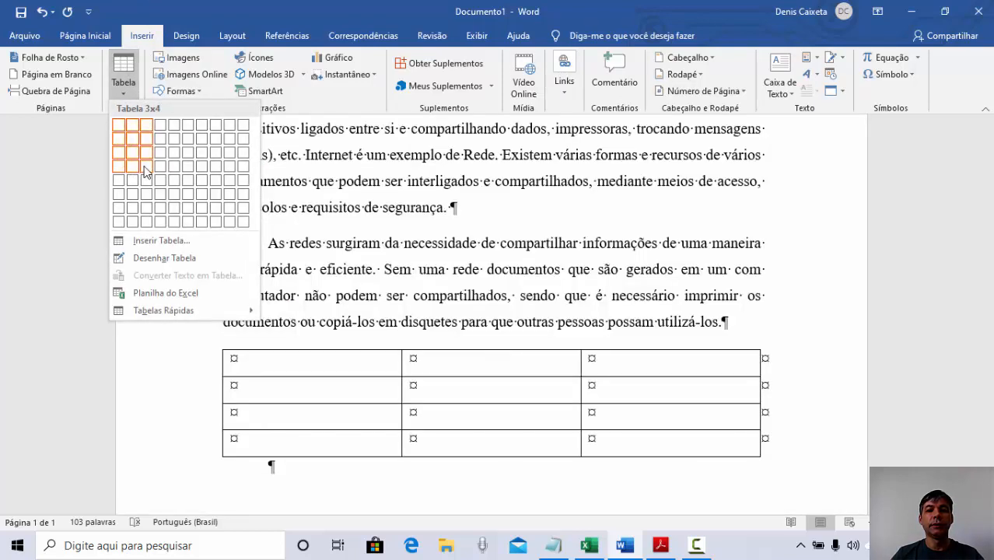
click(144, 167)
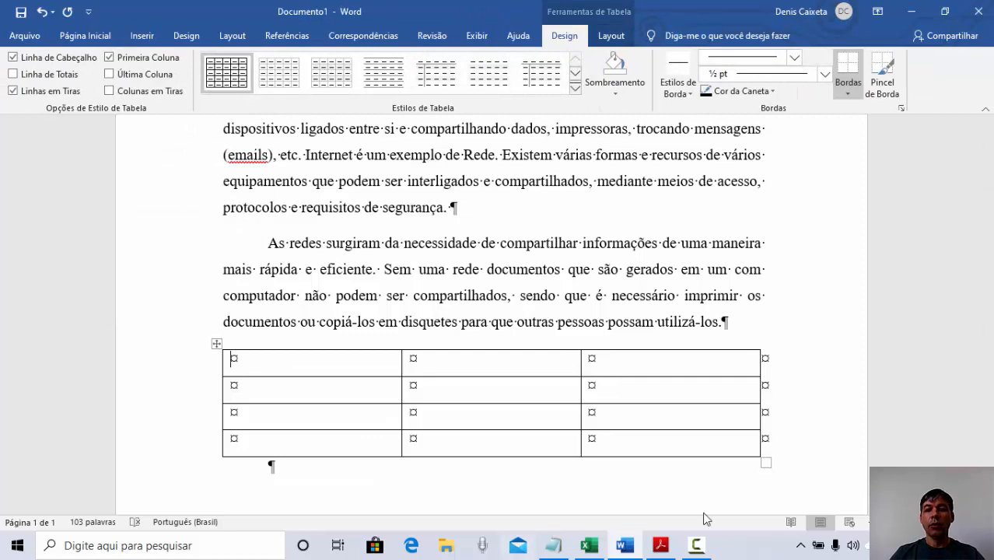
drag(765, 463, 777, 504)
scroll(731, 462, down, 2)
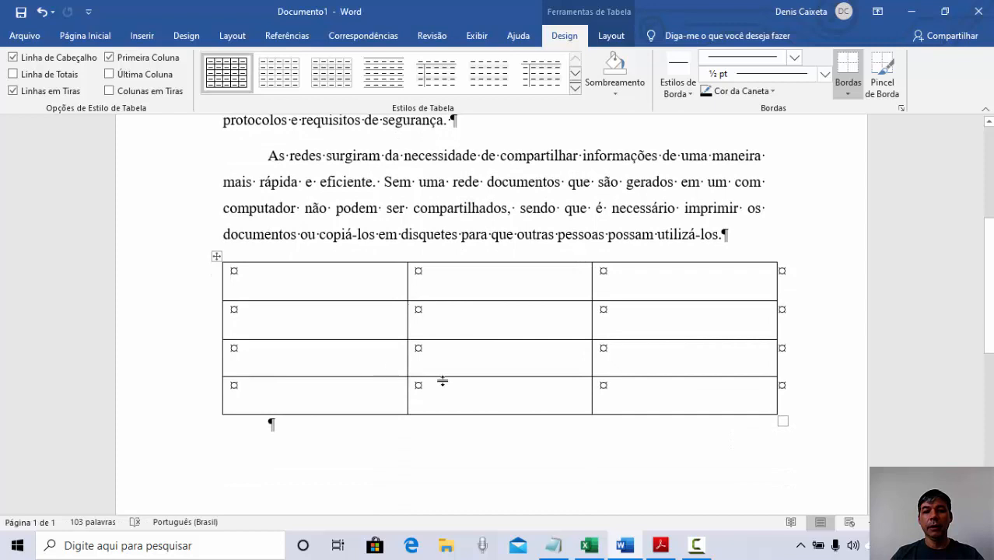
Copy the title "Estados, capitais e principais pontos turísticos" from the Acrobat Reader PDF and paste it in a new paragraph above the Word table
click(660, 547)
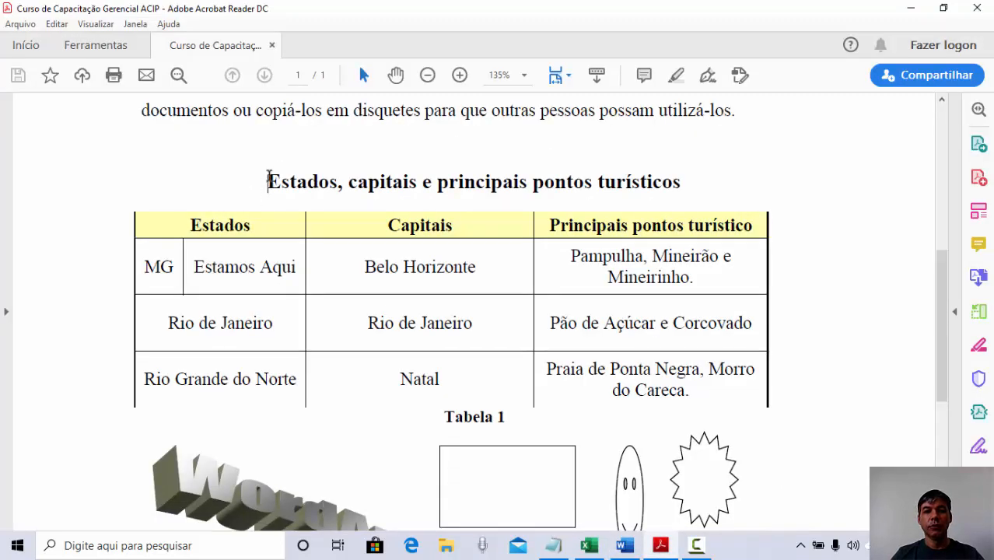
drag(268, 180, 662, 191)
key(ctrl+c)
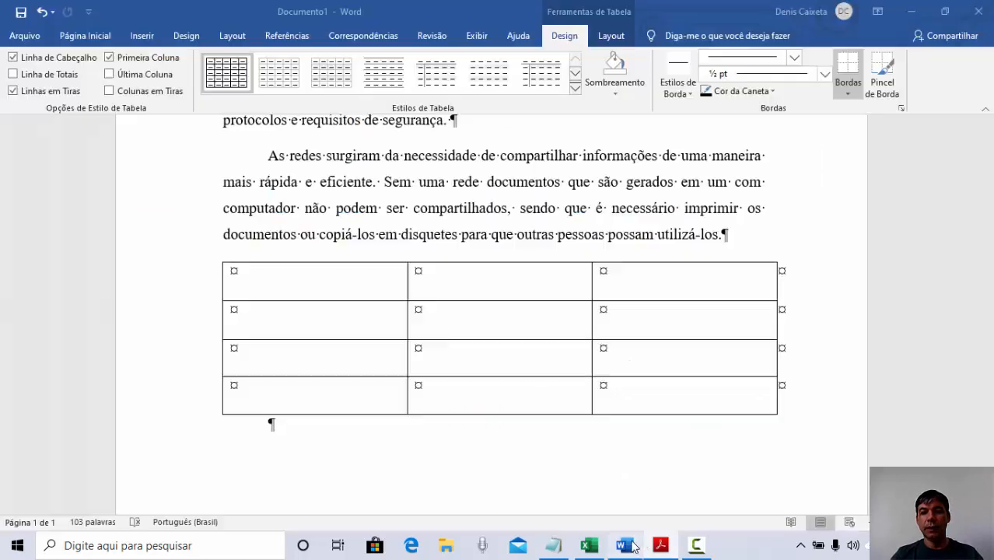
click(625, 545)
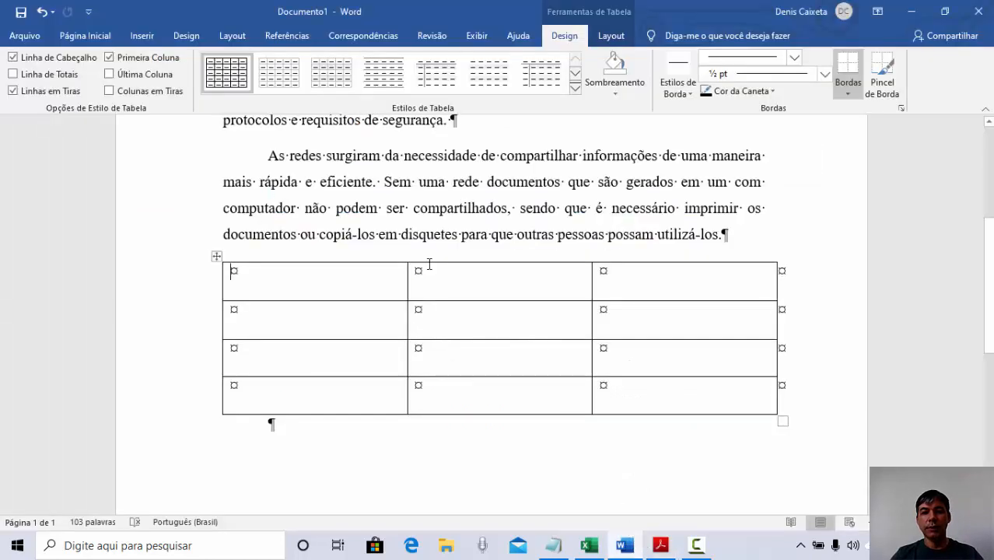
click(739, 241)
key(Return)
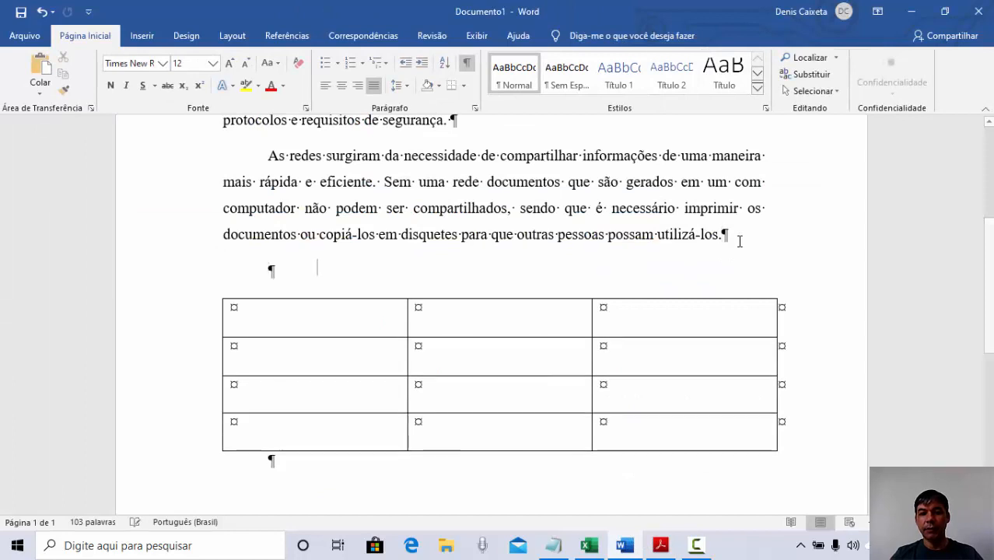
key(ctrl+v)
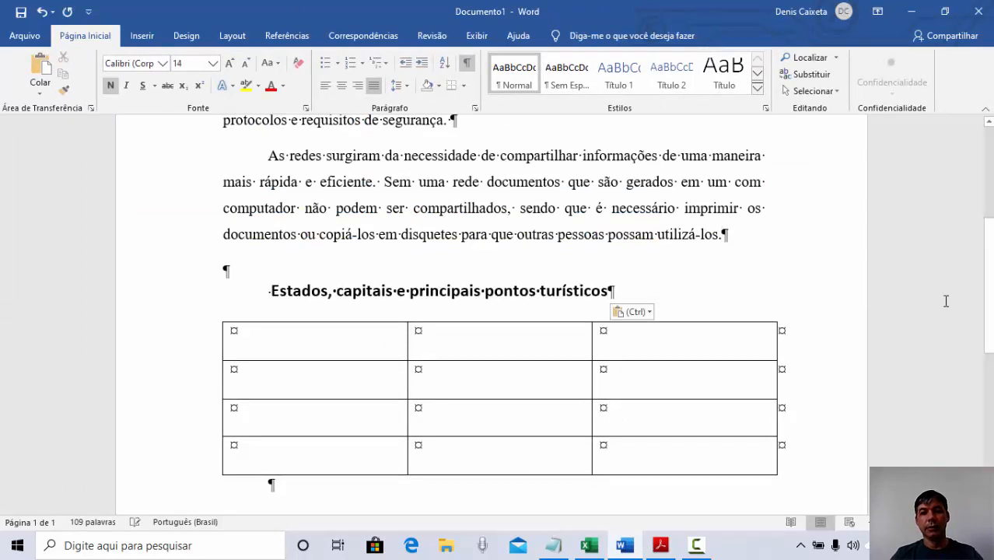
Format the table title "Estados, capitais e principais pontos turísticos" in Times New Roman and center it
drag(273, 291, 615, 291)
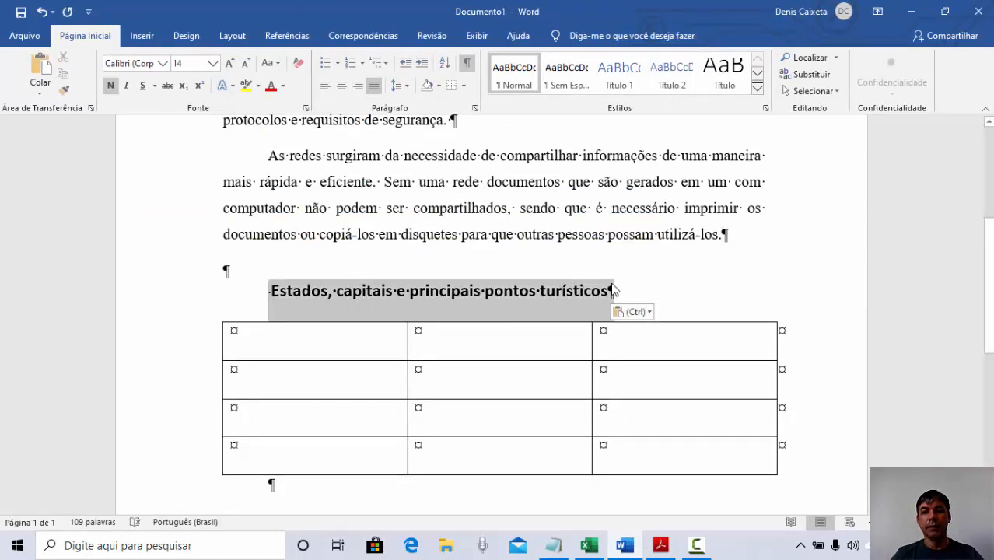
click(162, 63)
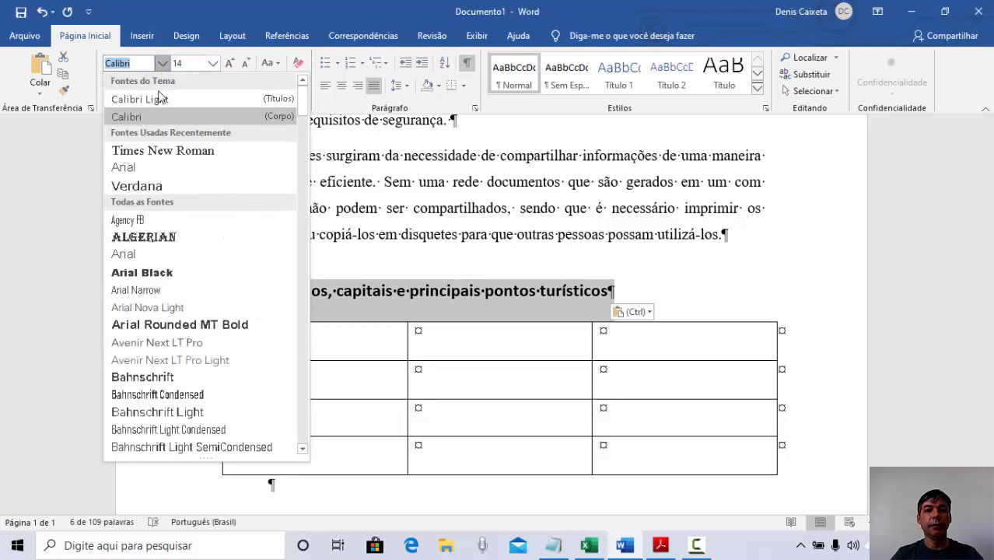
click(163, 150)
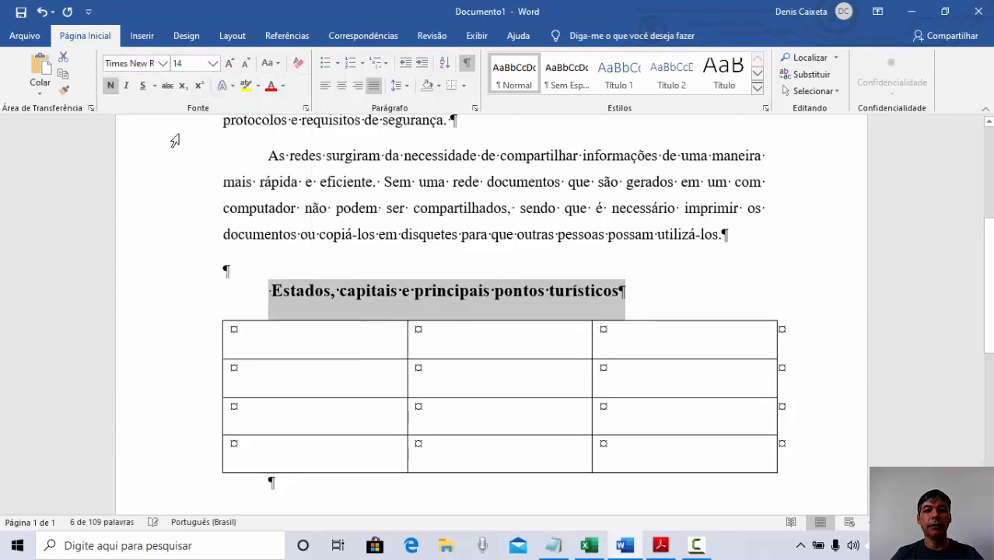
click(340, 87)
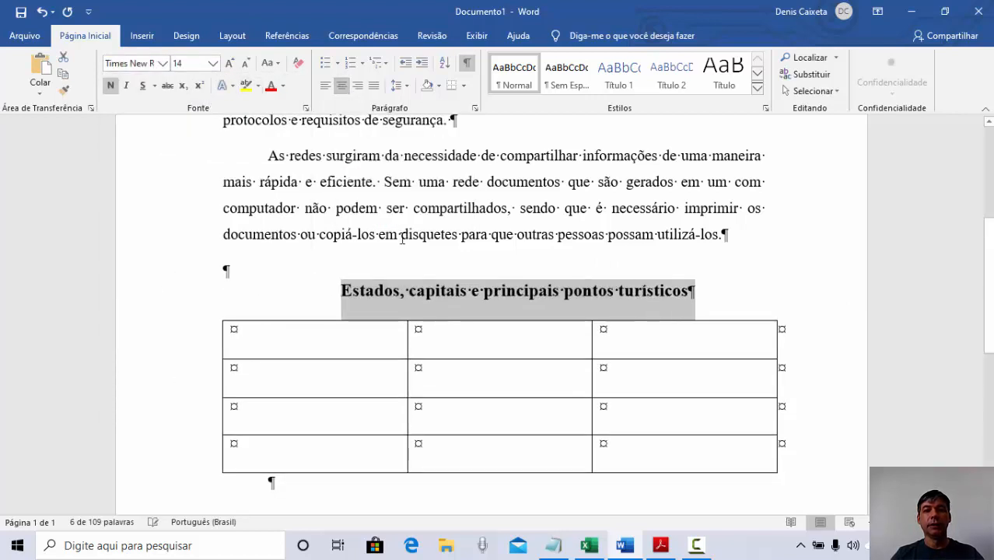
Copy the header "Estados" from the Acrobat Reader PDF table and paste it into the first header cell of the Word table
click(339, 337)
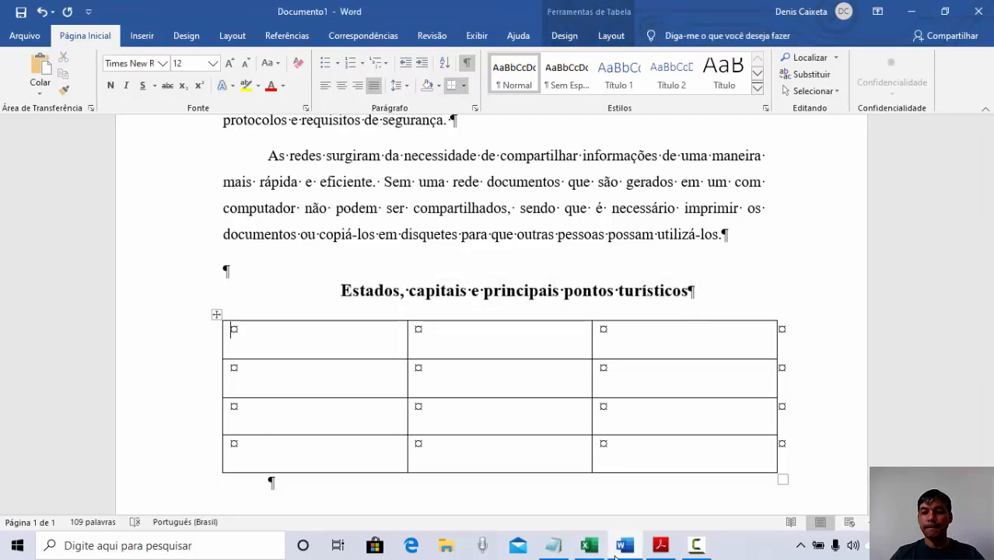
mouse_move(591, 548)
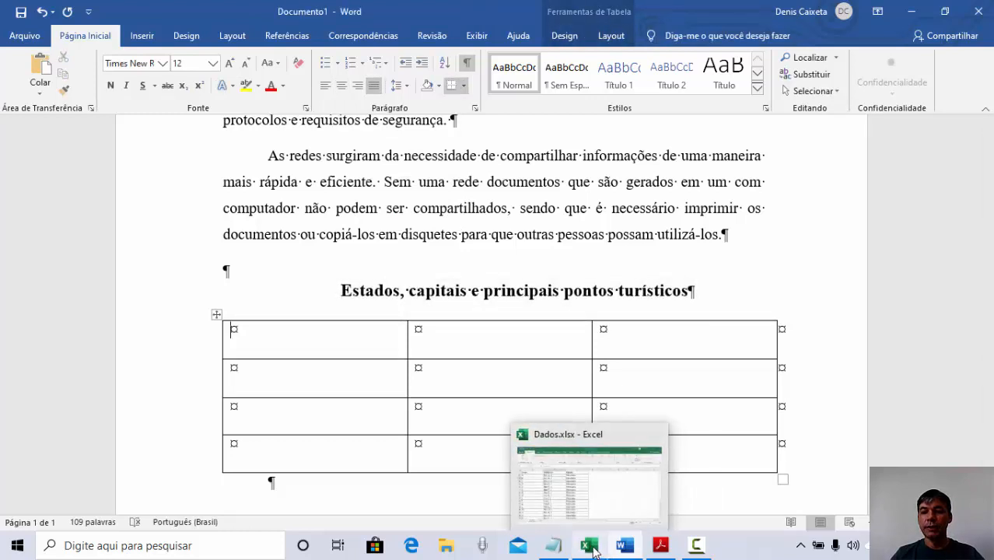
click(661, 545)
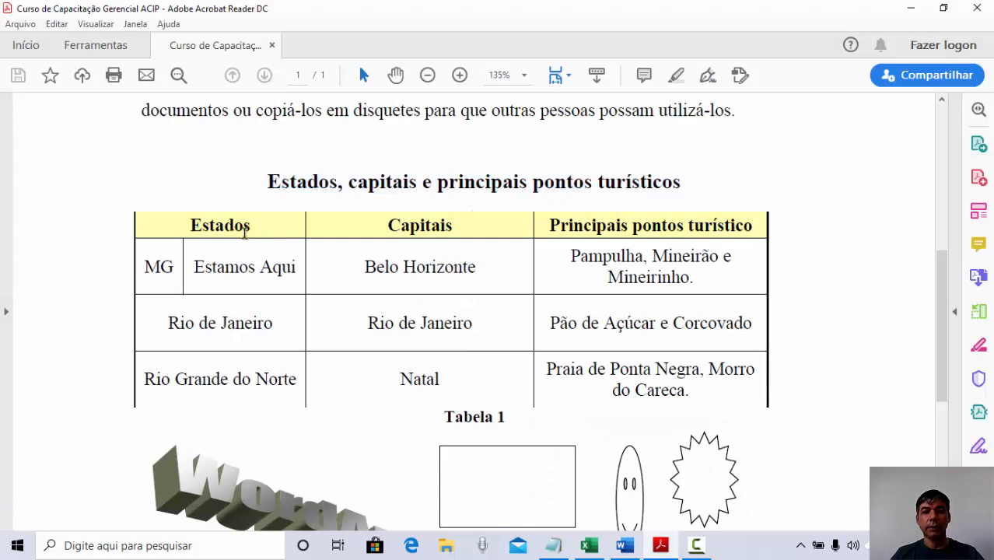
drag(188, 225, 260, 229)
key(ctrl+c)
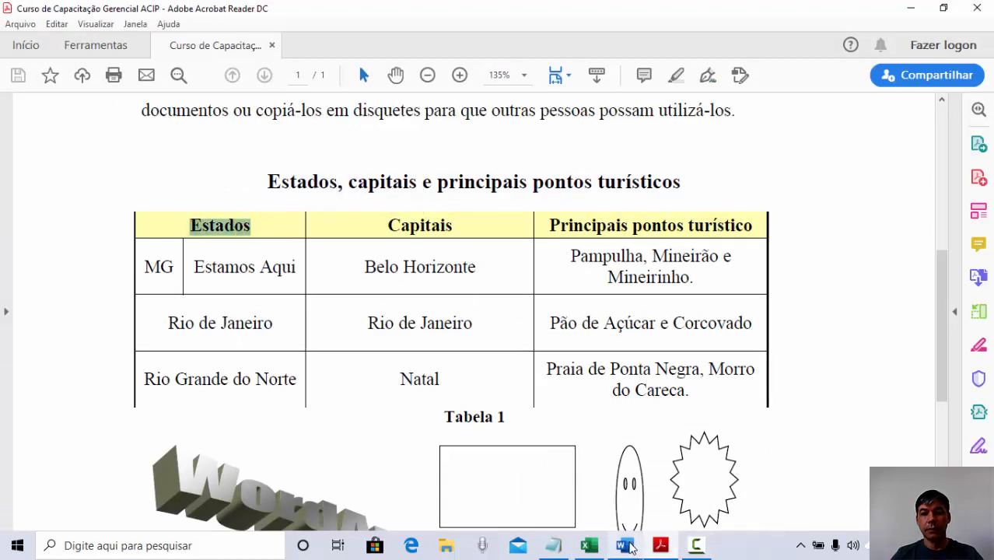
click(626, 546)
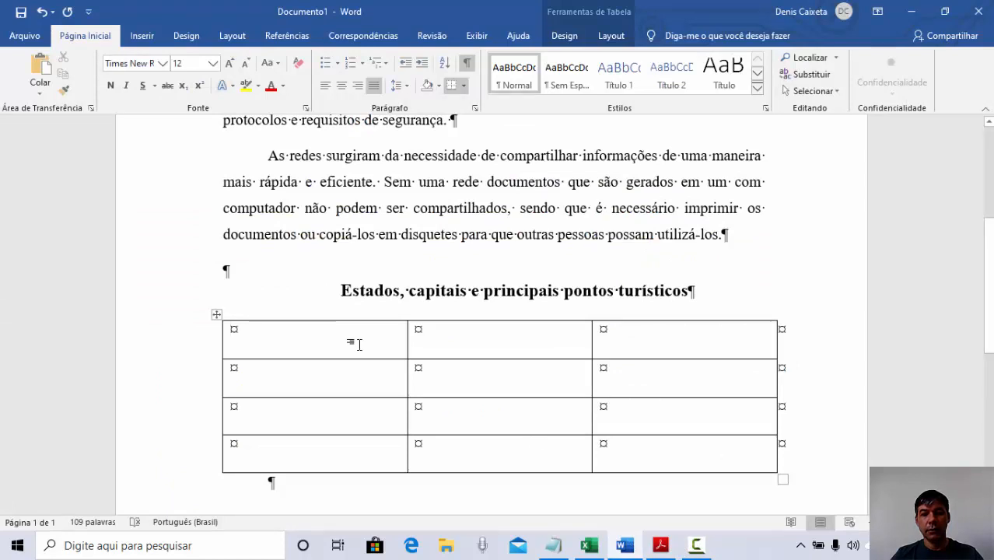
key(ctrl+v)
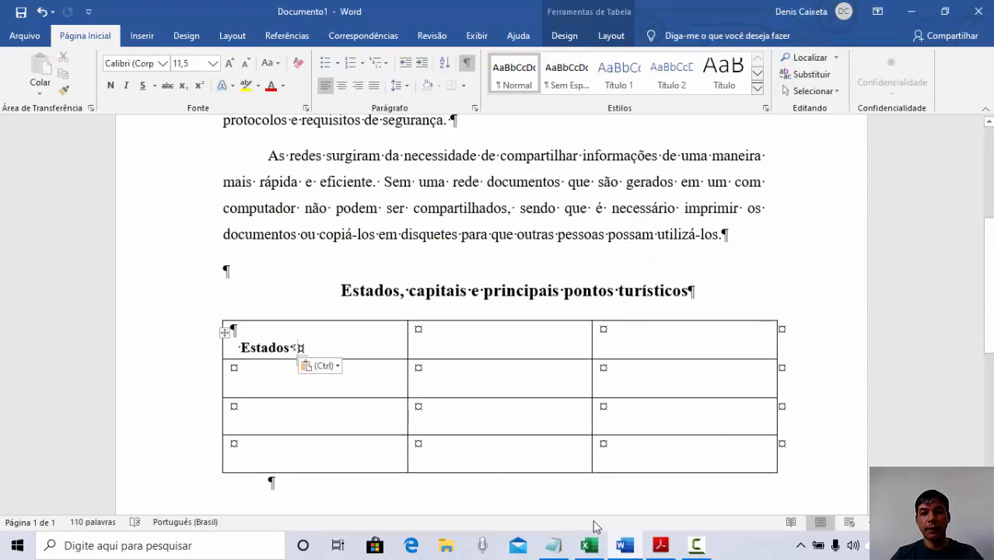
Copy "Capitais" from the Acrobat Reader PDF into the second header cell in Word and remove the empty lines above "Capitais" and "Estados"
click(660, 545)
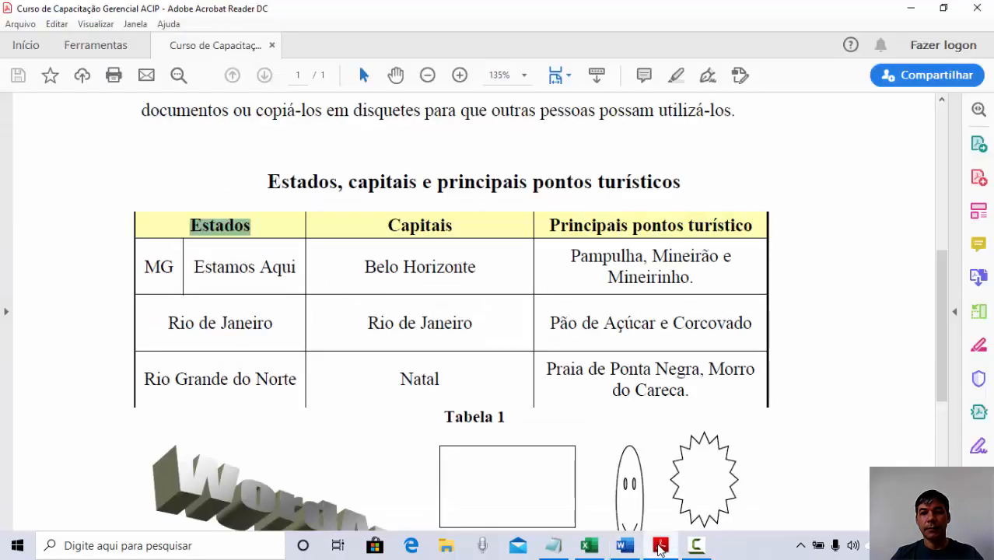
drag(390, 225, 450, 226)
key(ctrl+c)
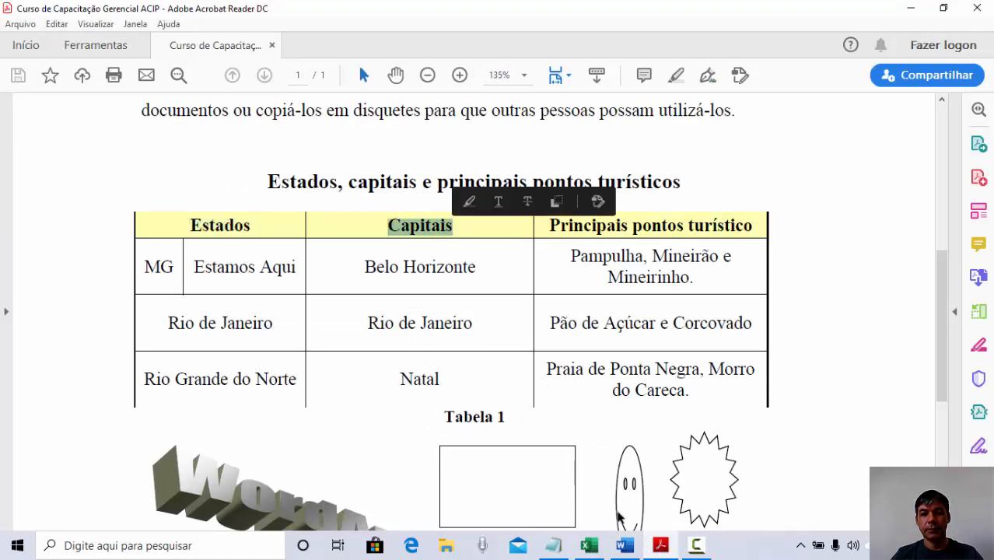
click(625, 545)
click(481, 334)
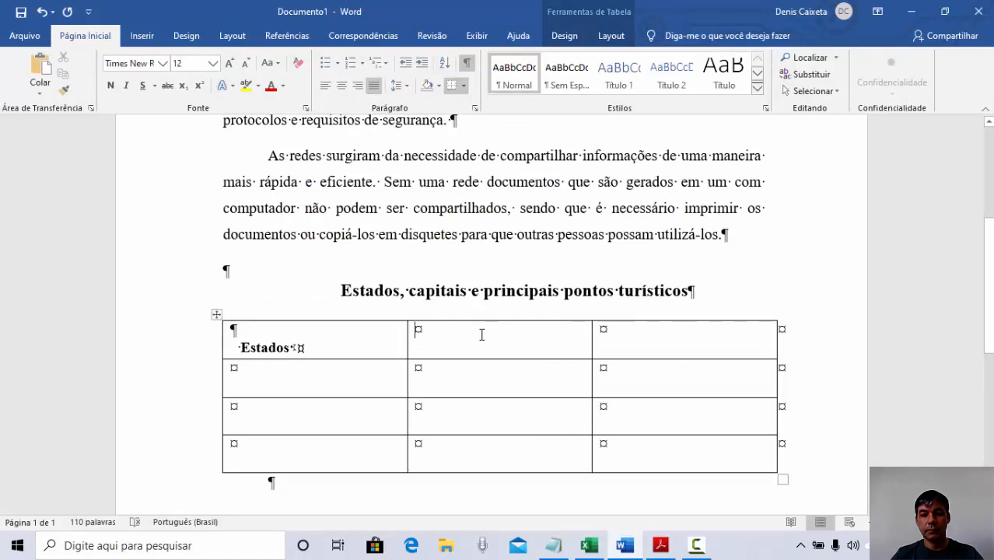
key(ctrl+v)
click(443, 336)
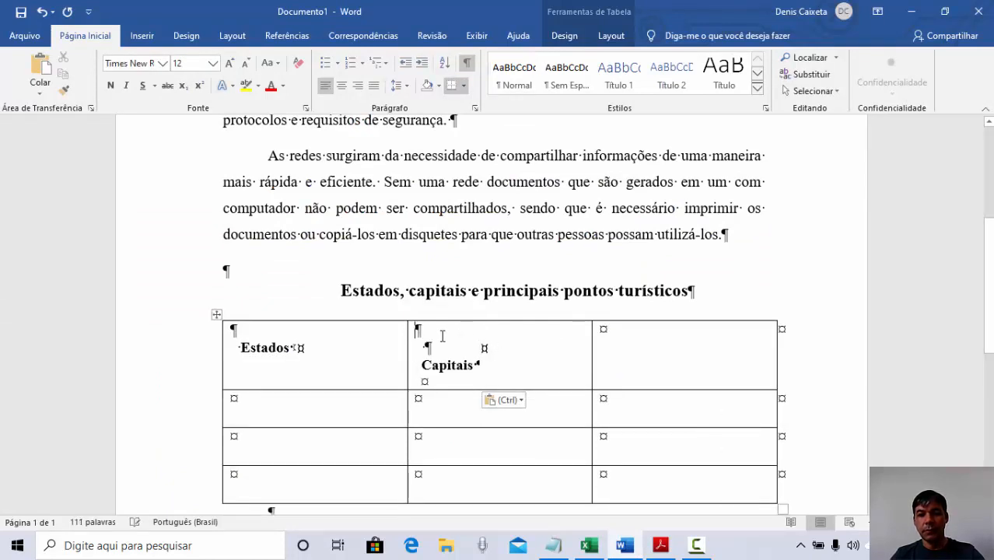
key(Delete)
key(Delete)
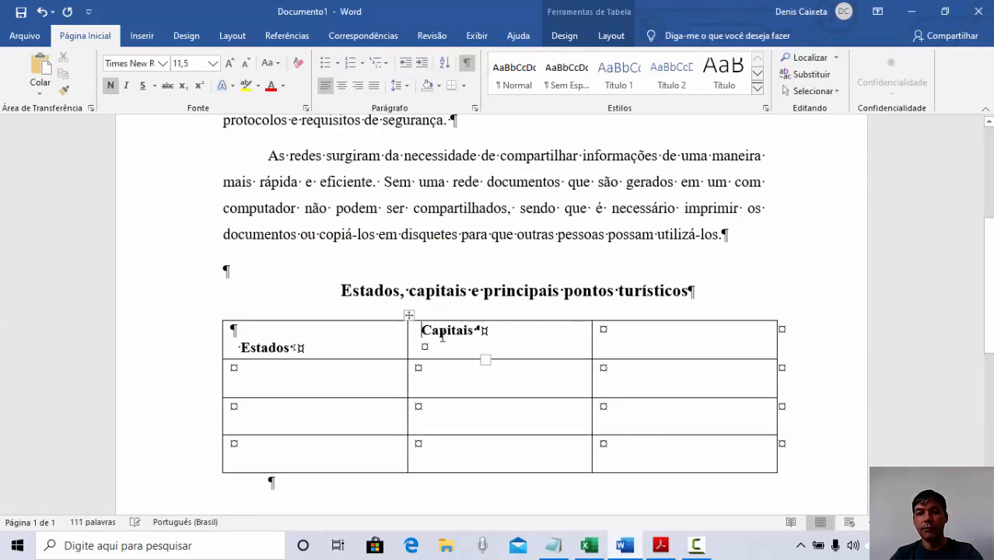
click(248, 333)
key(Delete)
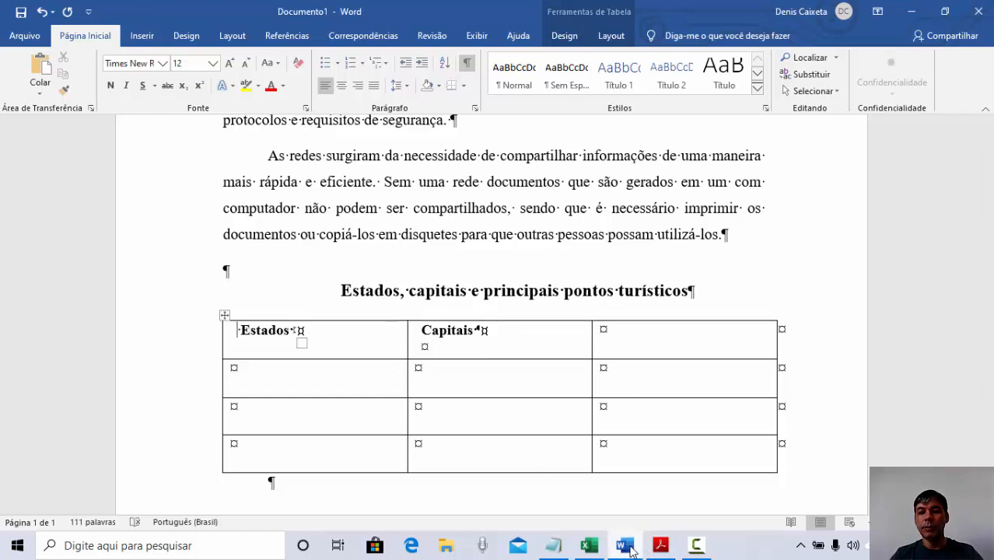
Copy "Principais pontos turístico" from the Acrobat Reader PDF into the third header cell in Word and remove the empty line above it
click(660, 546)
click(576, 236)
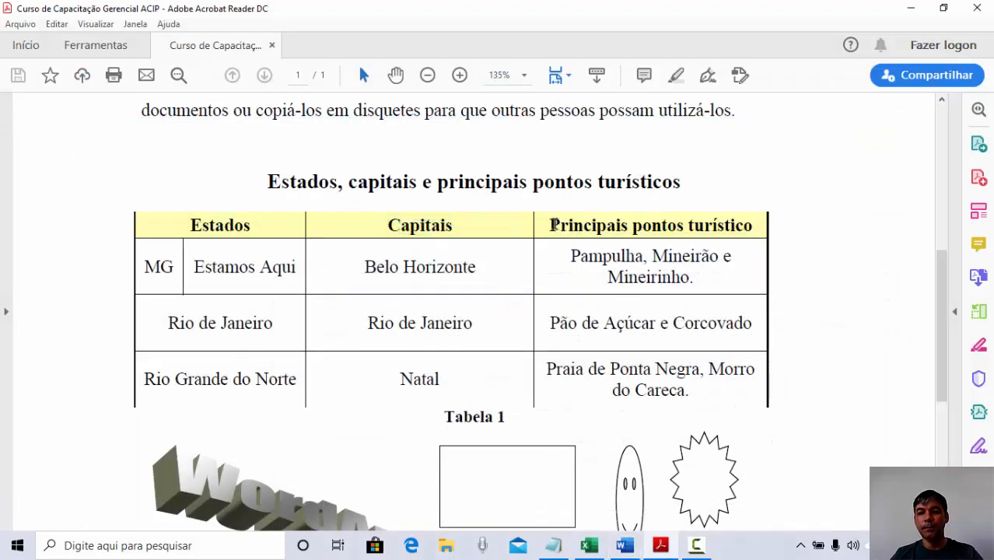
drag(550, 225, 737, 239)
key(ctrl+c)
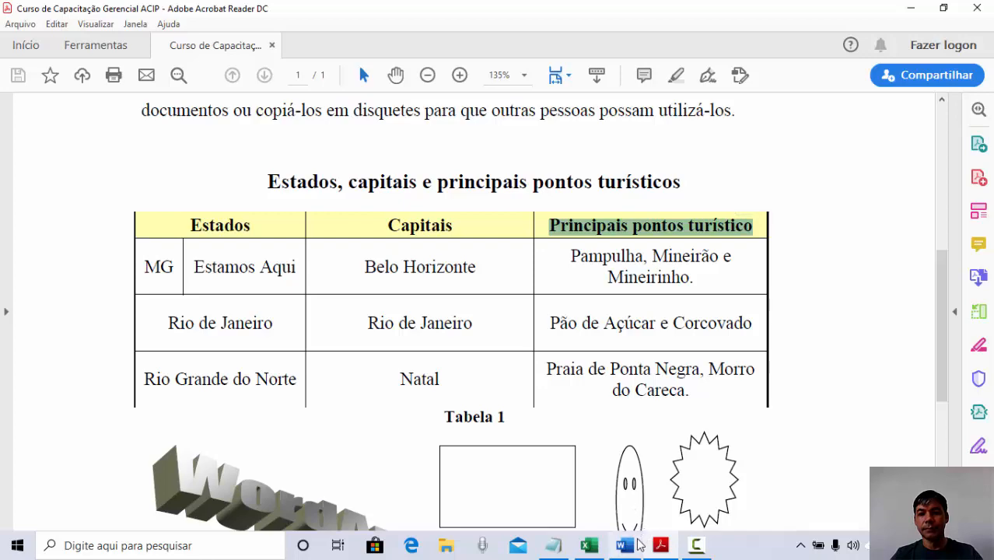
click(625, 545)
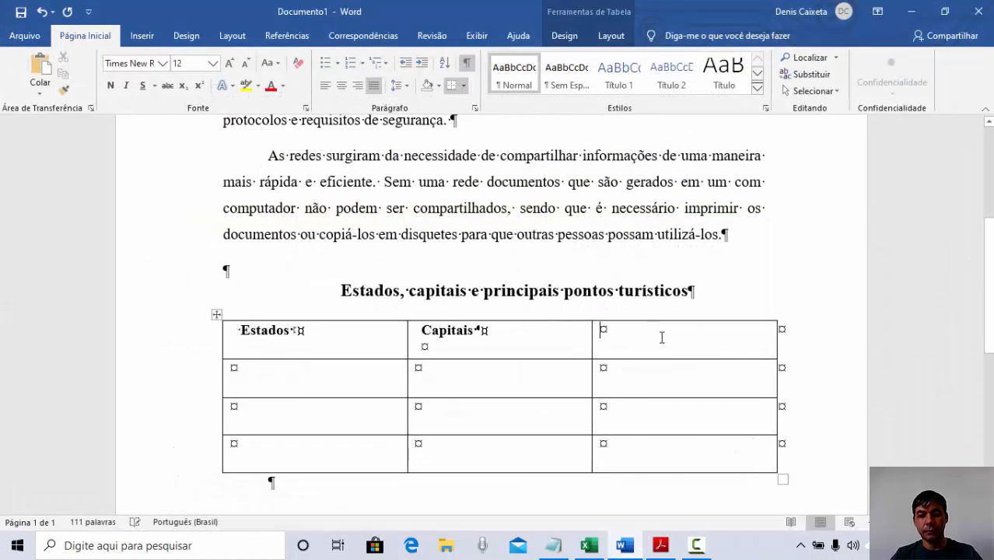
key(ctrl+v)
key(BackSpace)
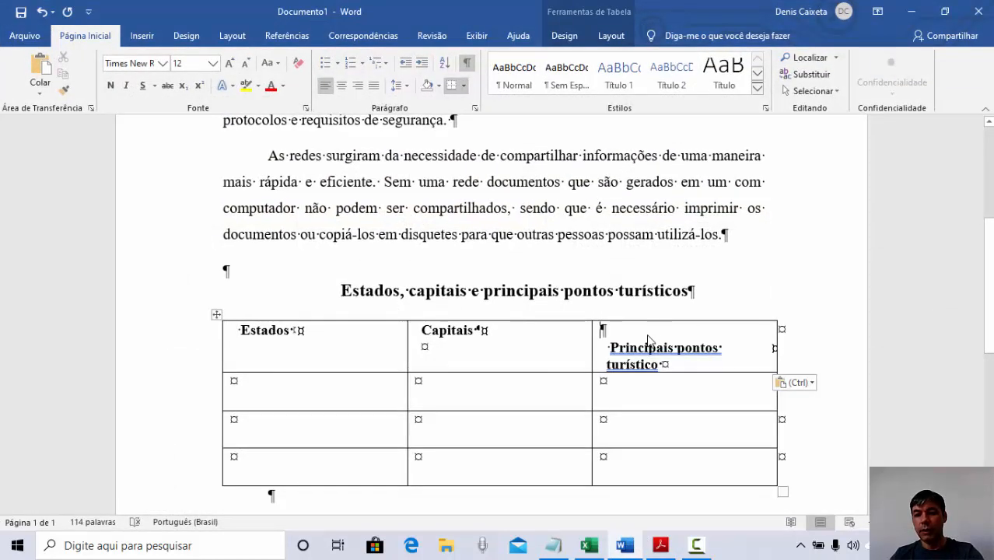
key(Delete)
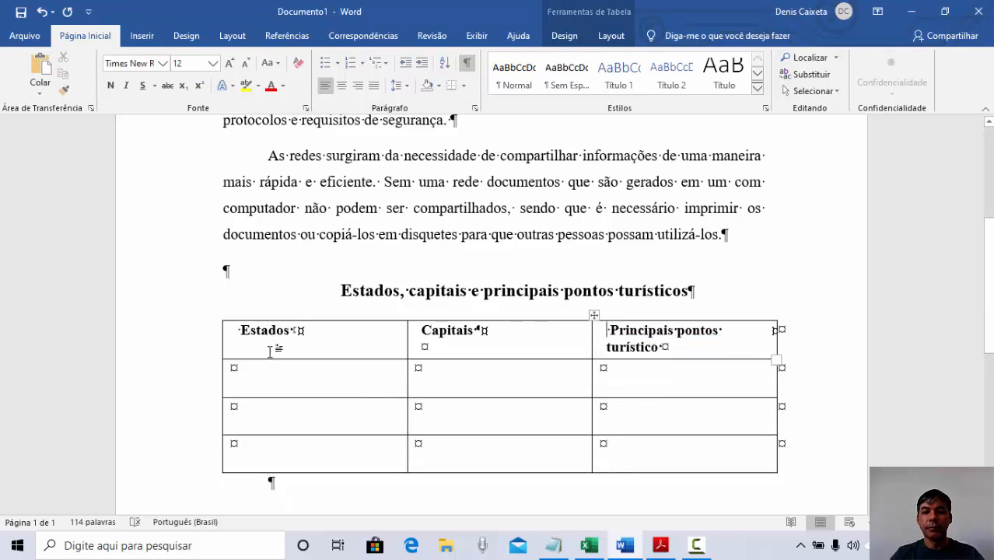
Split the first cell of the table's second row into 2 columns and 1 row, and enter "MG" in the first part
click(289, 372)
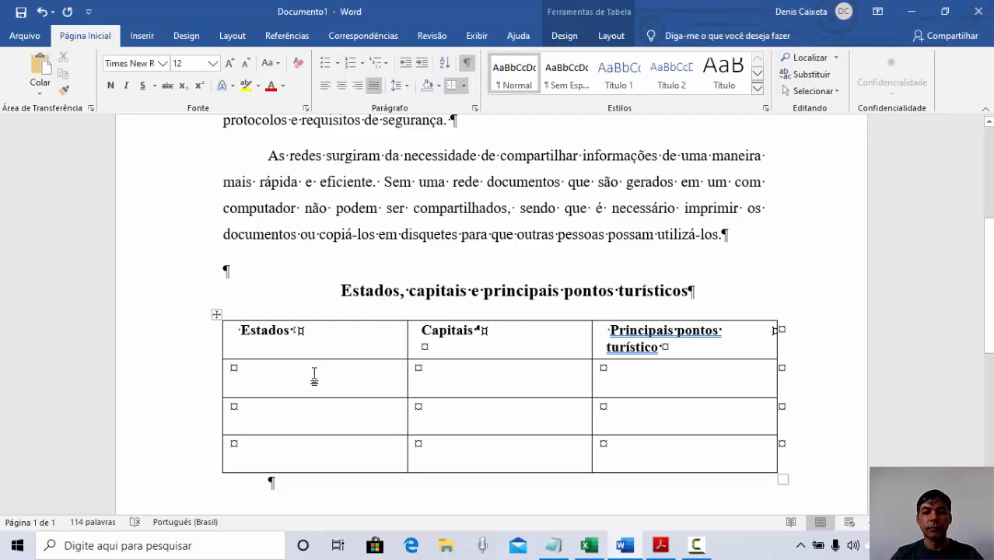
click(623, 547)
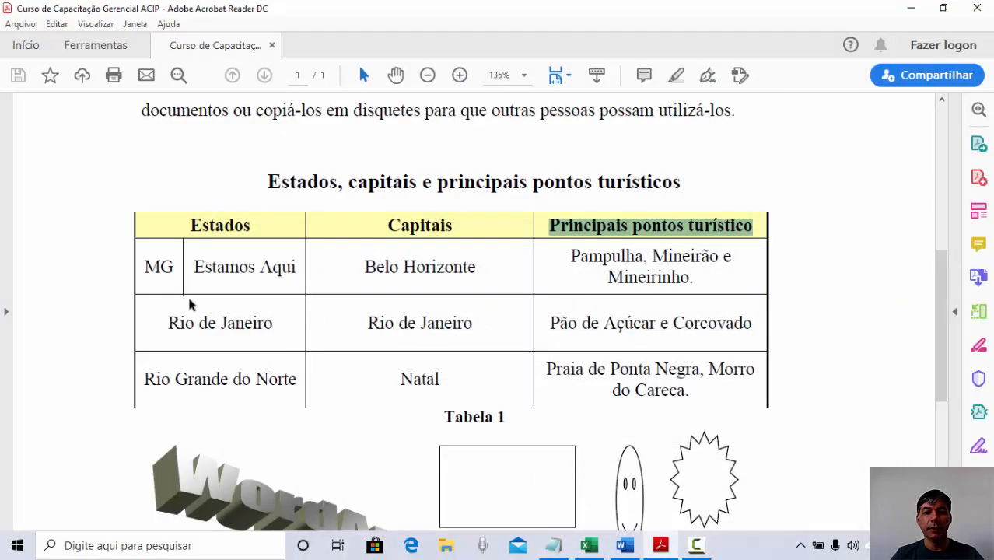
click(623, 547)
click(266, 373)
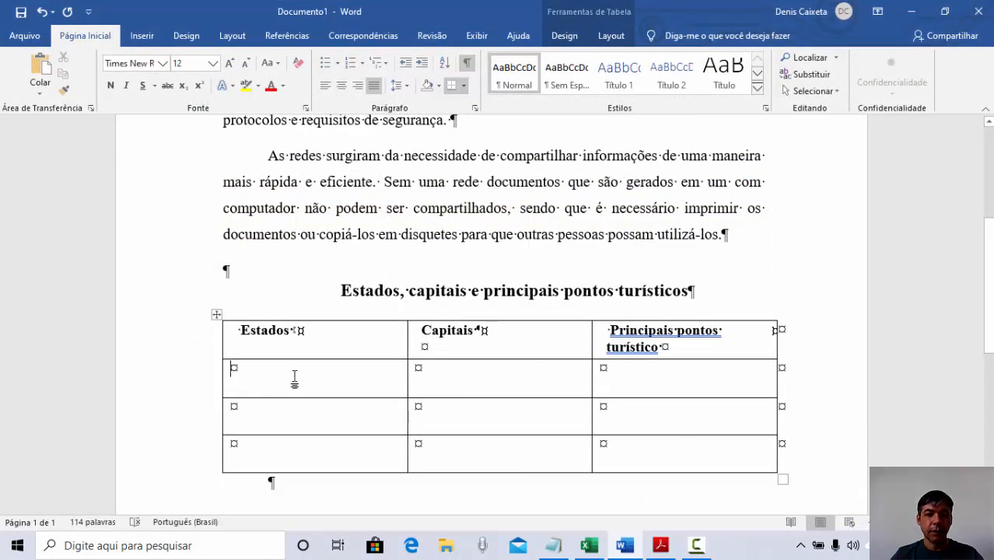
right_click(294, 378)
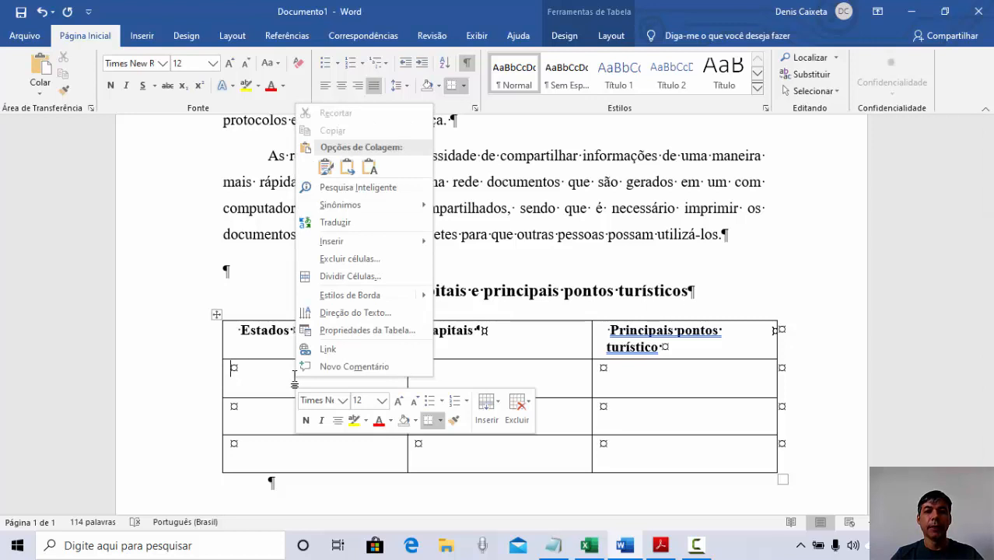
click(376, 276)
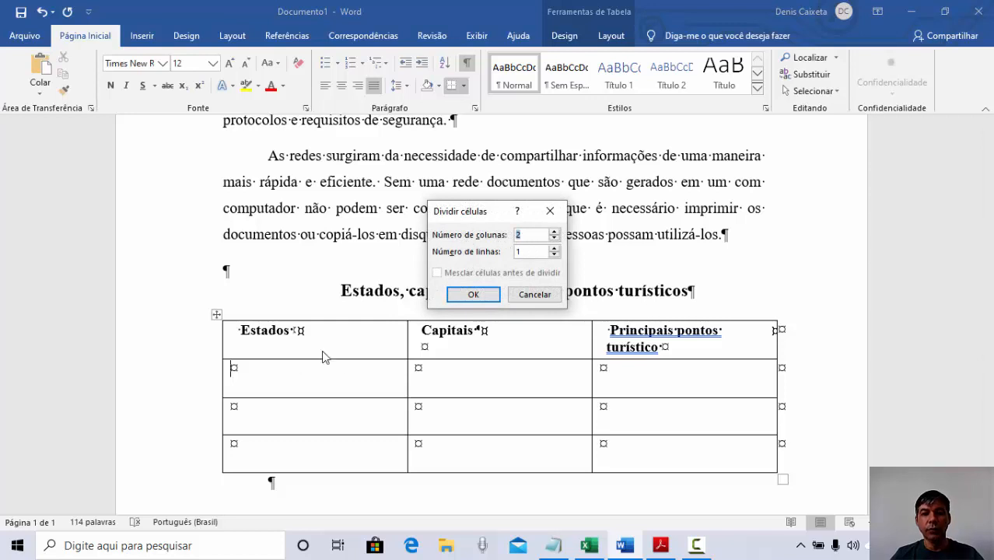
click(473, 293)
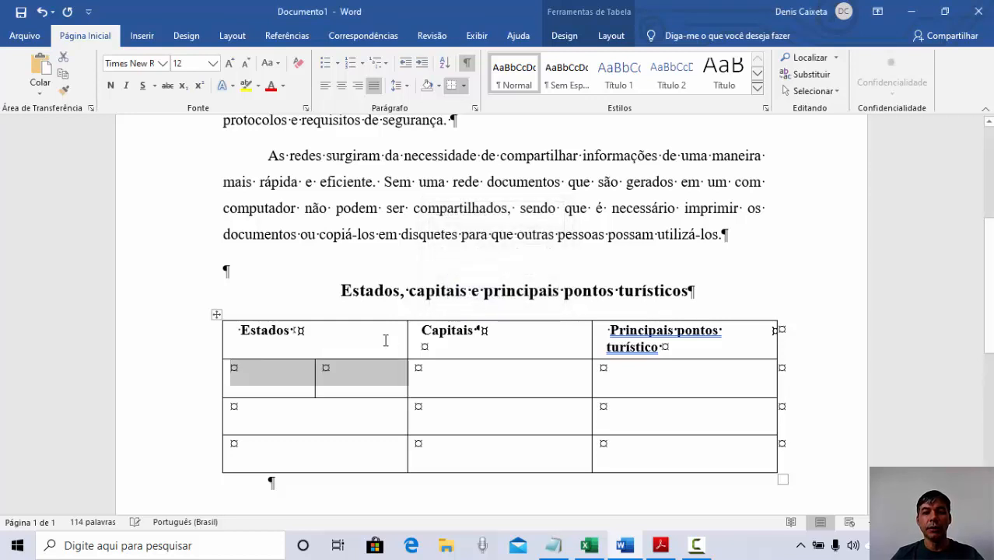
click(288, 370)
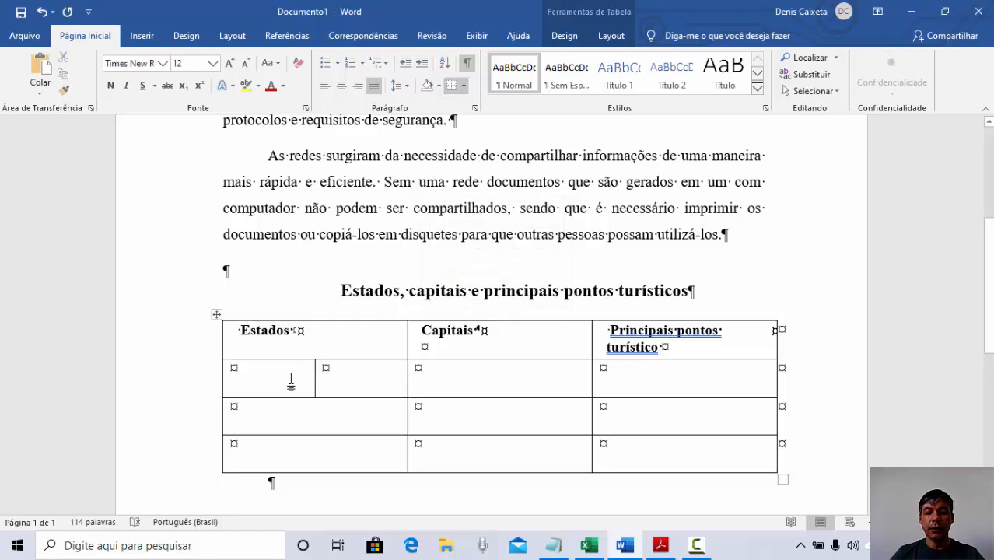
text(MG)
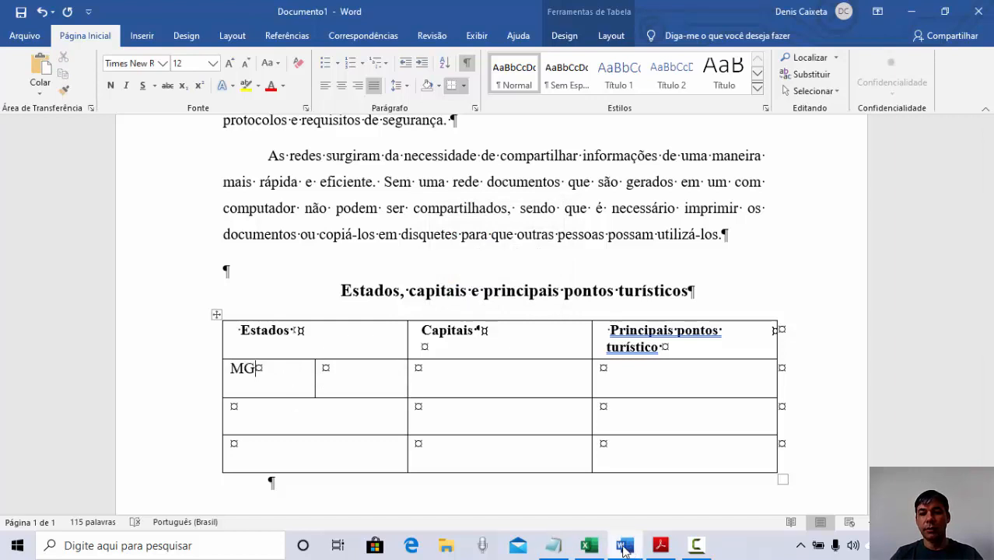
Restore the Word window to a smaller size and shorten it so the body rows of the Acrobat Reader PDF table show below the Word table
click(944, 12)
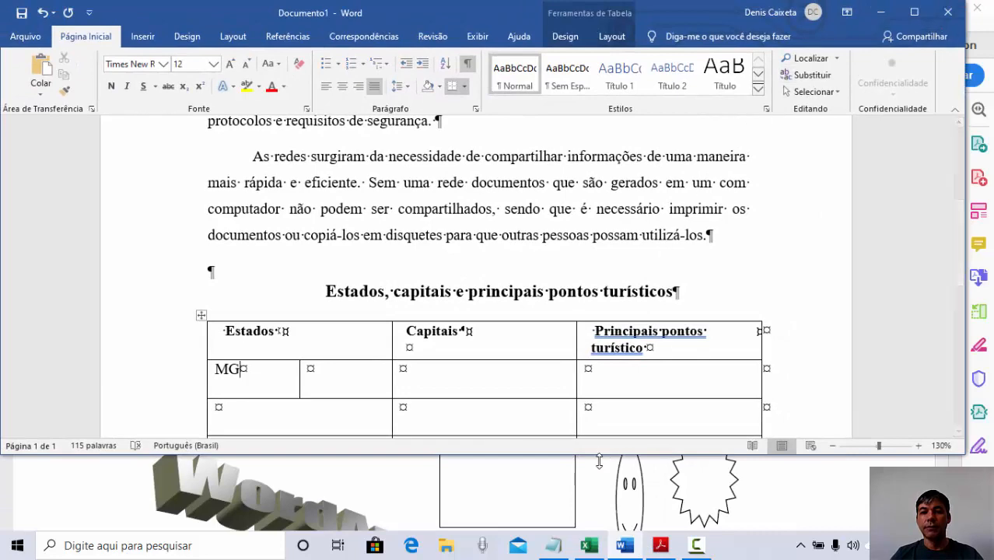
click(811, 496)
scroll(781, 428, down, 3)
scroll(781, 428, up, 8)
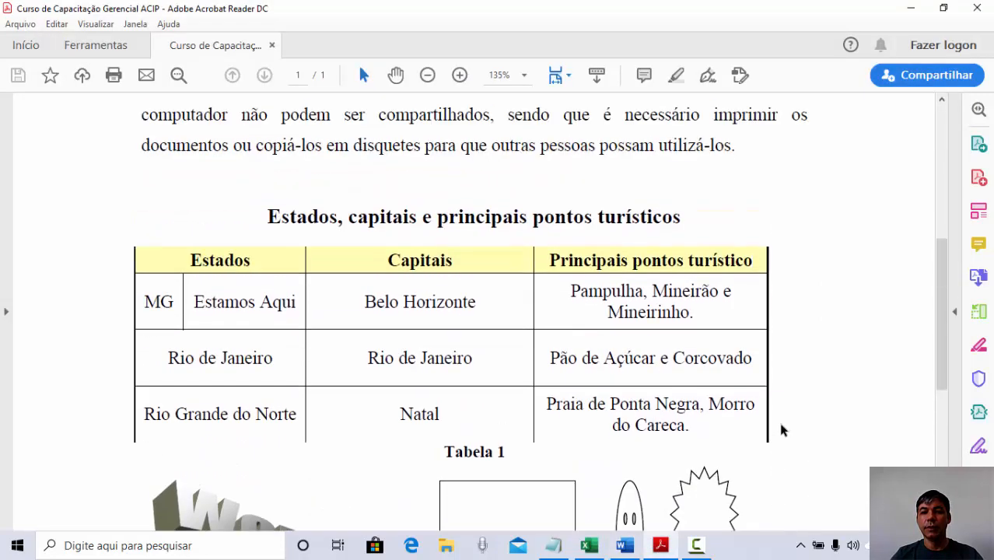
scroll(781, 429, down, 1)
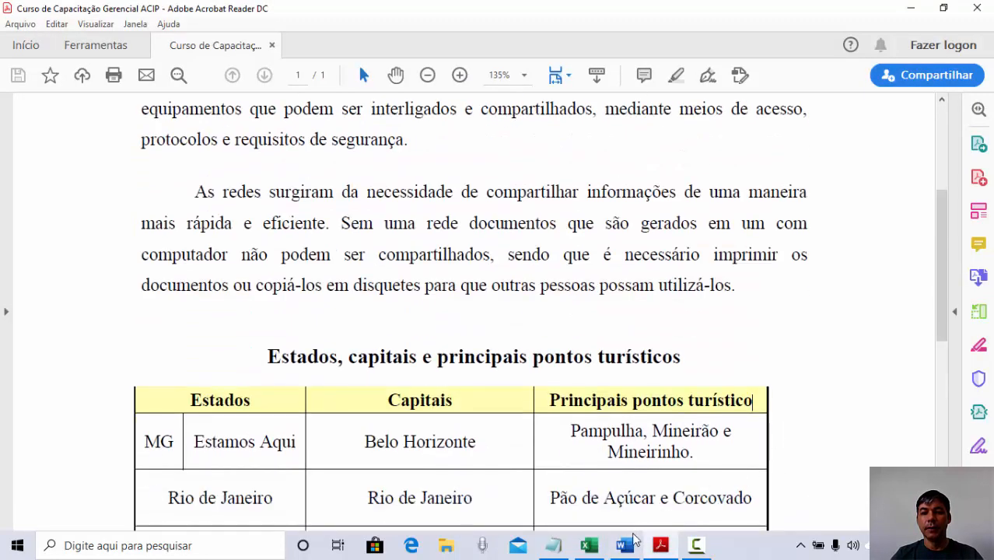
scroll(637, 523, down, 2)
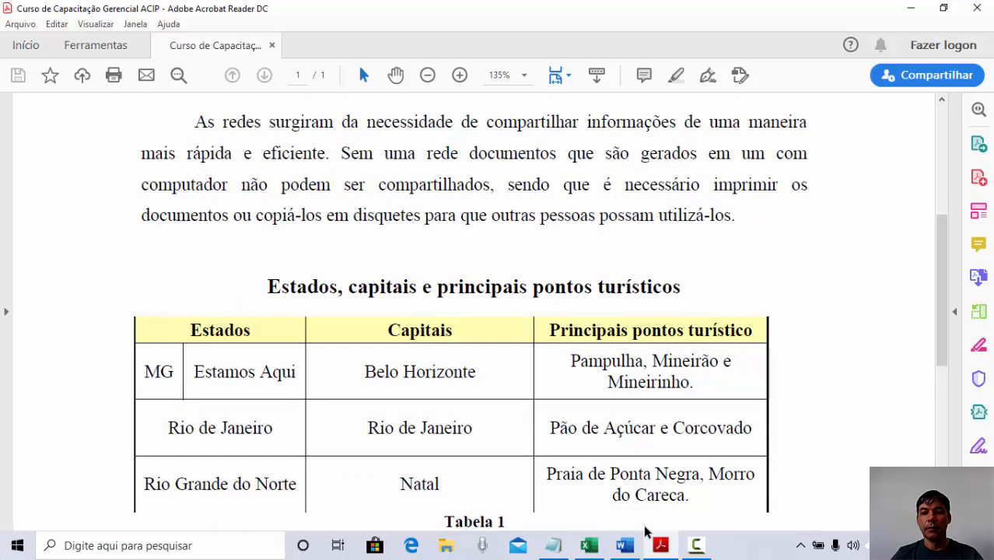
click(626, 545)
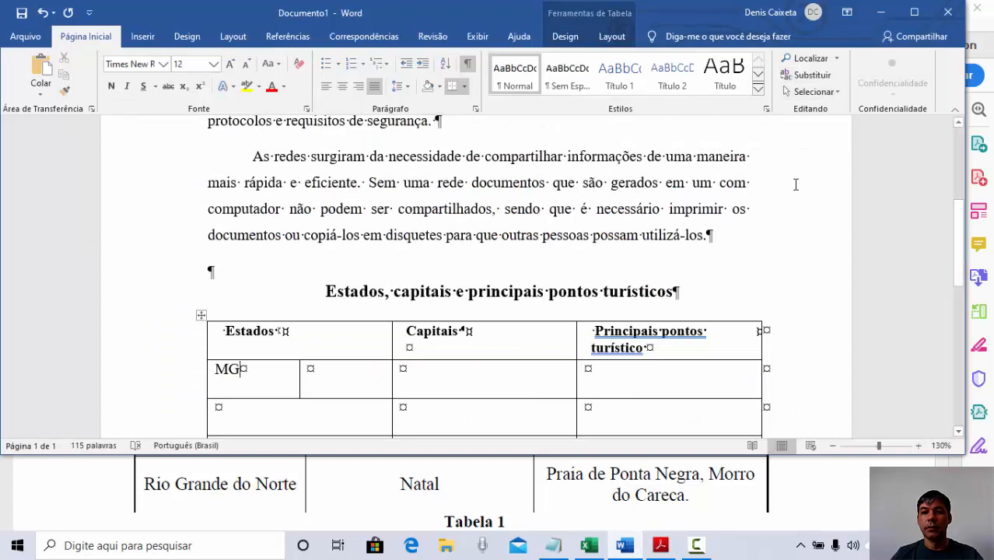
scroll(780, 210, down, 3)
scroll(780, 210, down, 1)
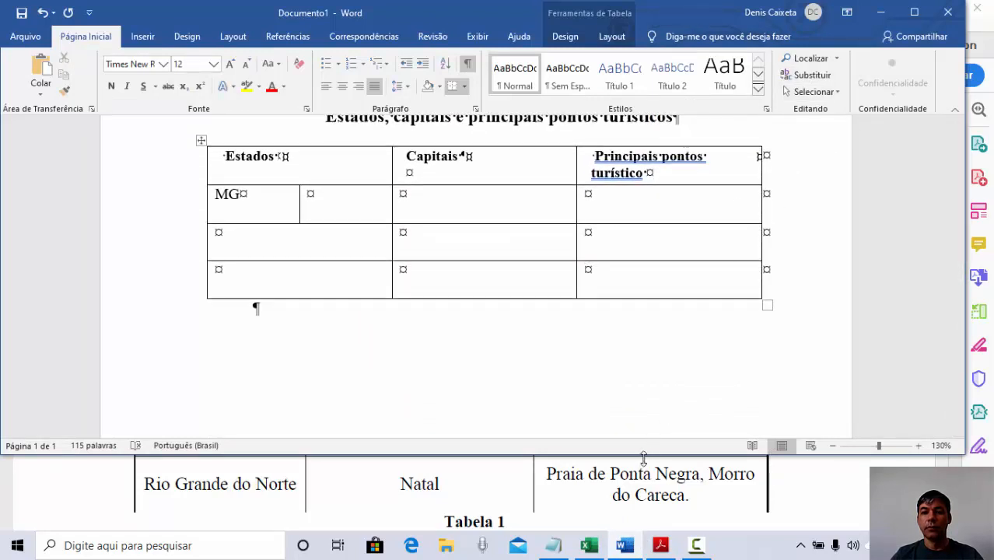
drag(644, 455, 667, 346)
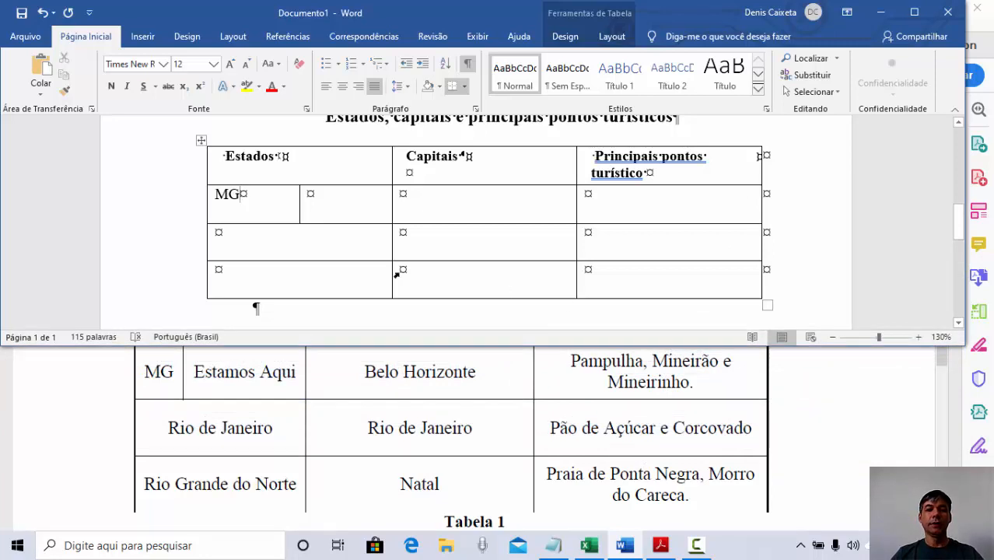
Enter "Estamos Aqui" in the second part of the split cell, beside "MG"
click(363, 207)
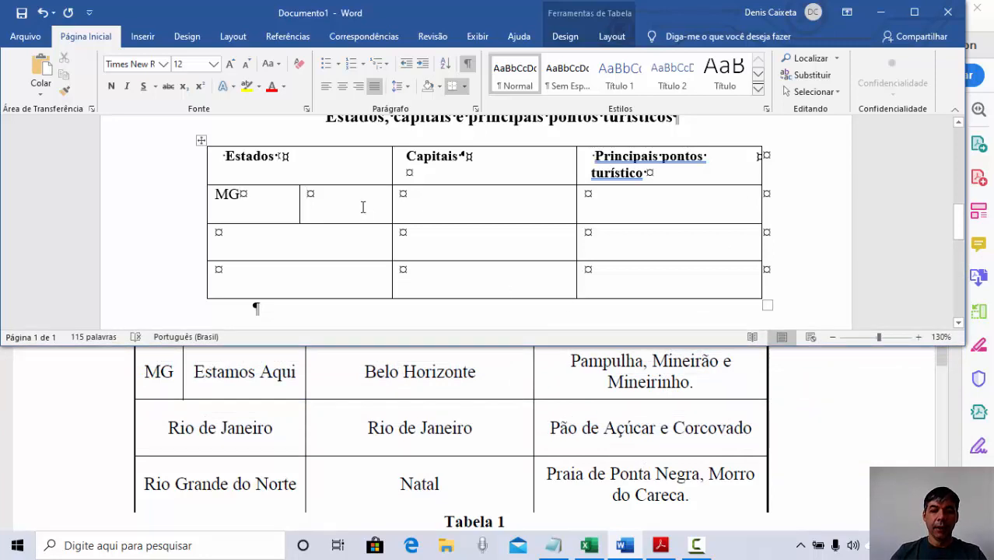
text(E)
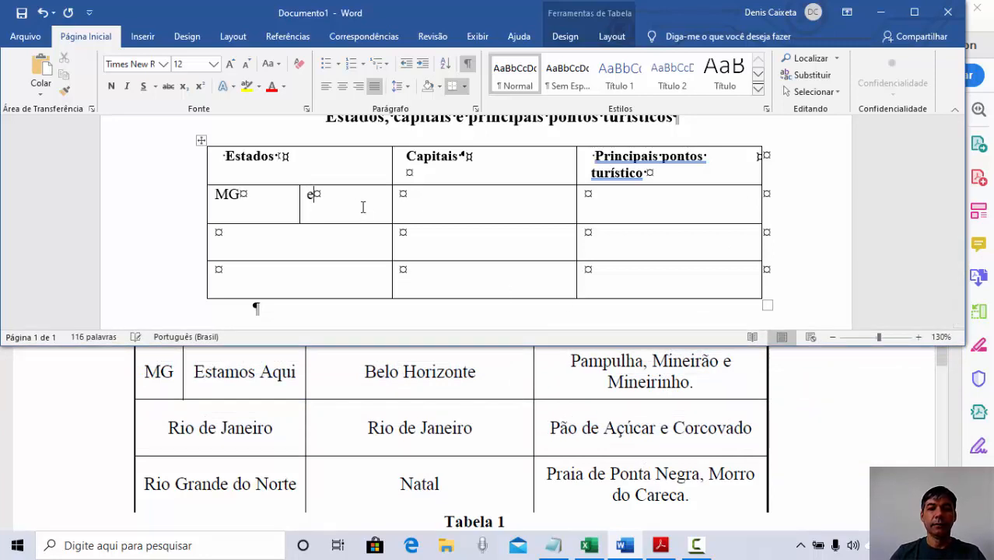
text(stamos )
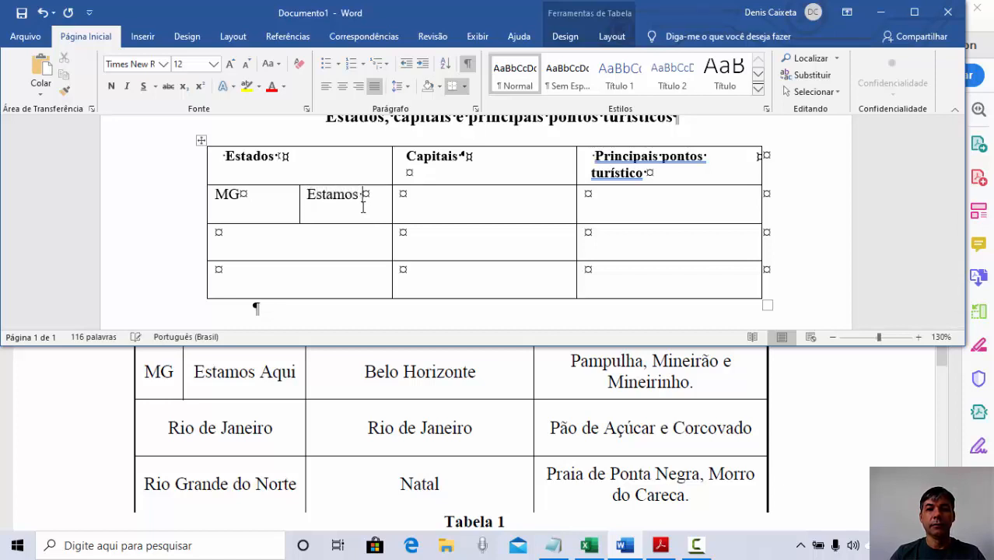
text(Aqui)
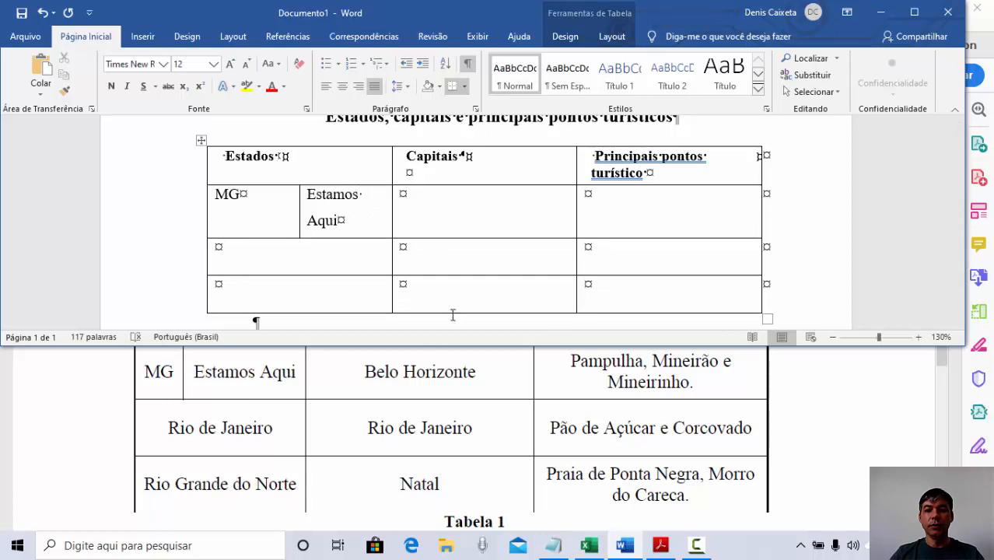
Copy "Belo Horizonte" from the Acrobat Reader PDF into the MG row's "Capitais" cell in Word and remove the empty line above it
click(373, 374)
drag(365, 373, 470, 376)
key(ctrl+c)
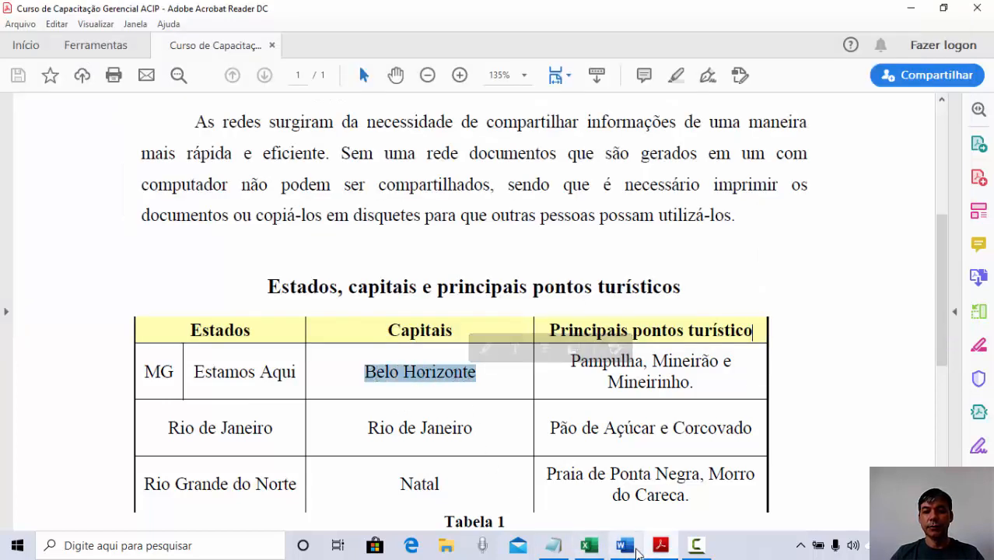
click(625, 546)
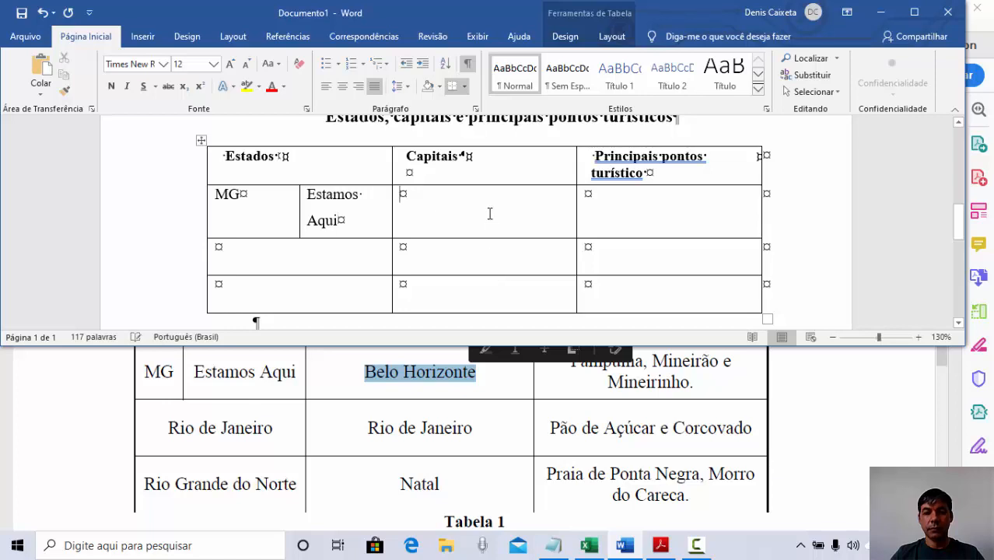
key(ctrl+v)
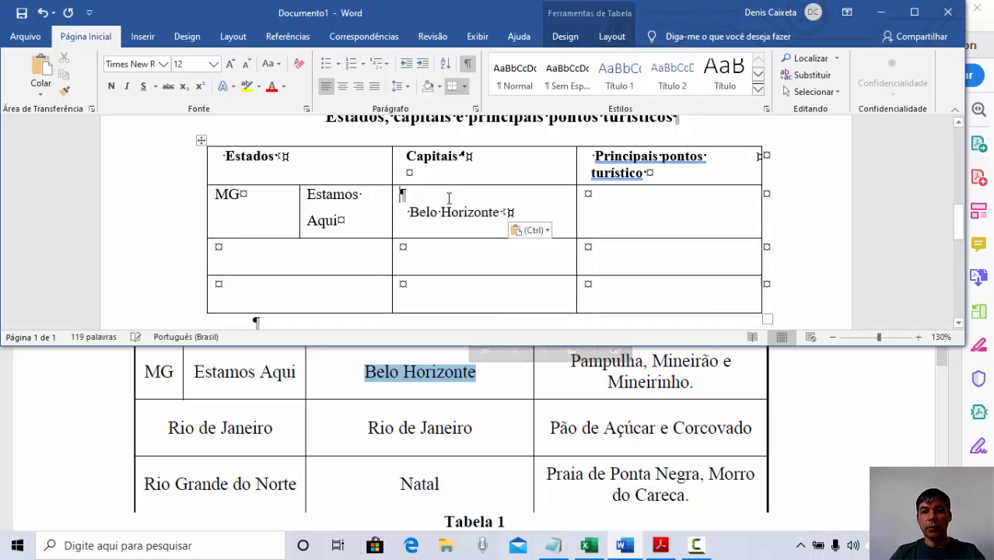
click(449, 199)
key(Delete)
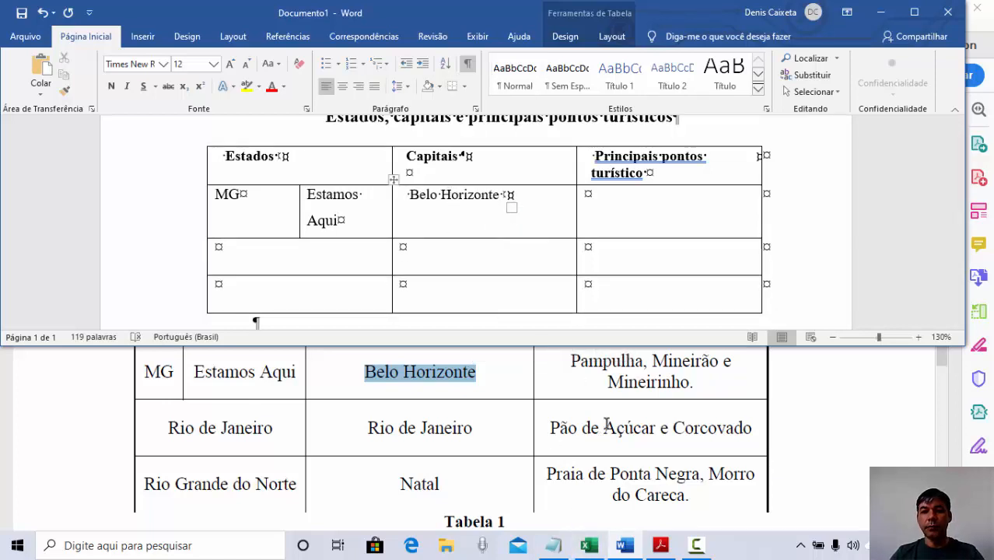
Copy "Pampulha, Mineirão e Mineirinho." from the Acrobat Reader PDF into the MG row's last cell in Word and remove the empty lines around it
click(619, 389)
drag(571, 360, 695, 381)
key(ctrl+c)
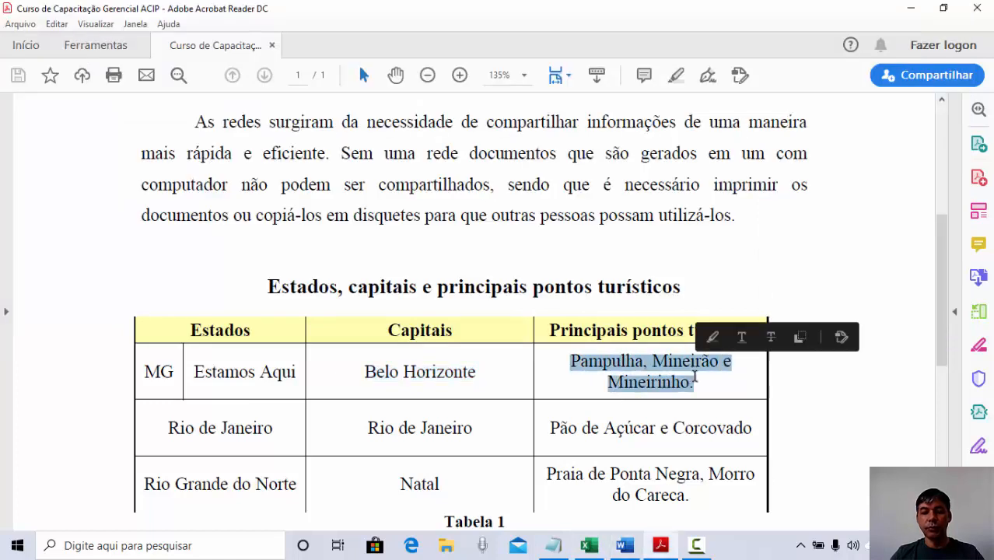
click(624, 545)
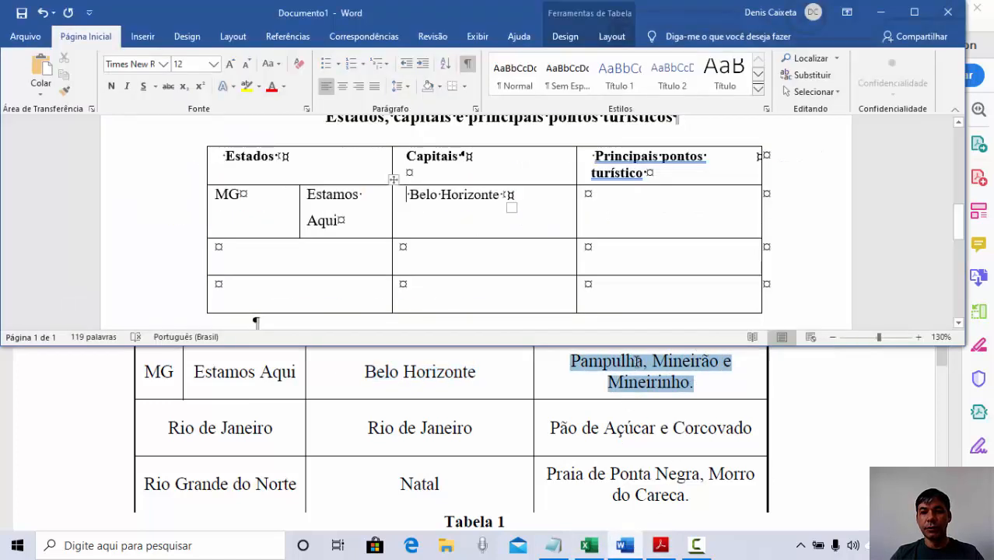
click(622, 212)
key(ctrl+v)
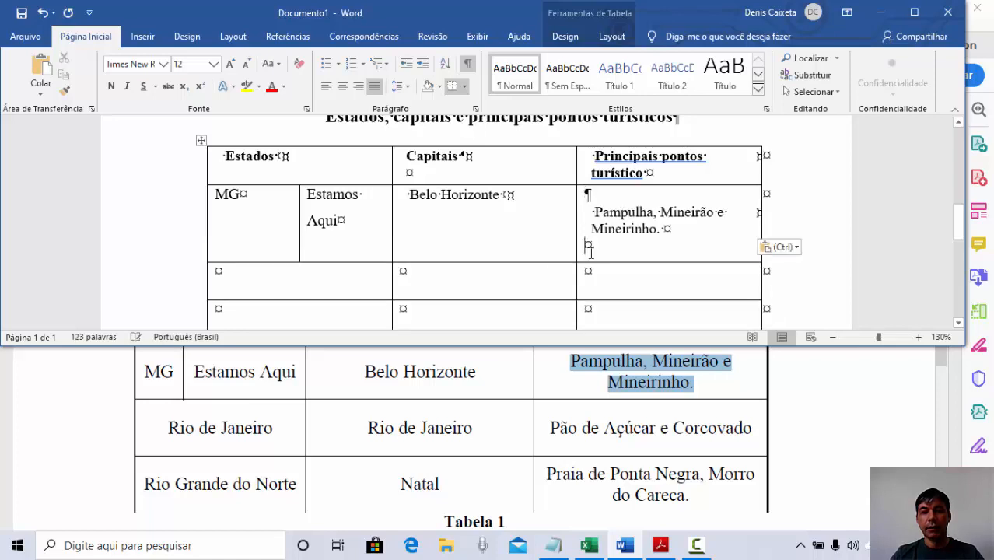
key(BackSpace)
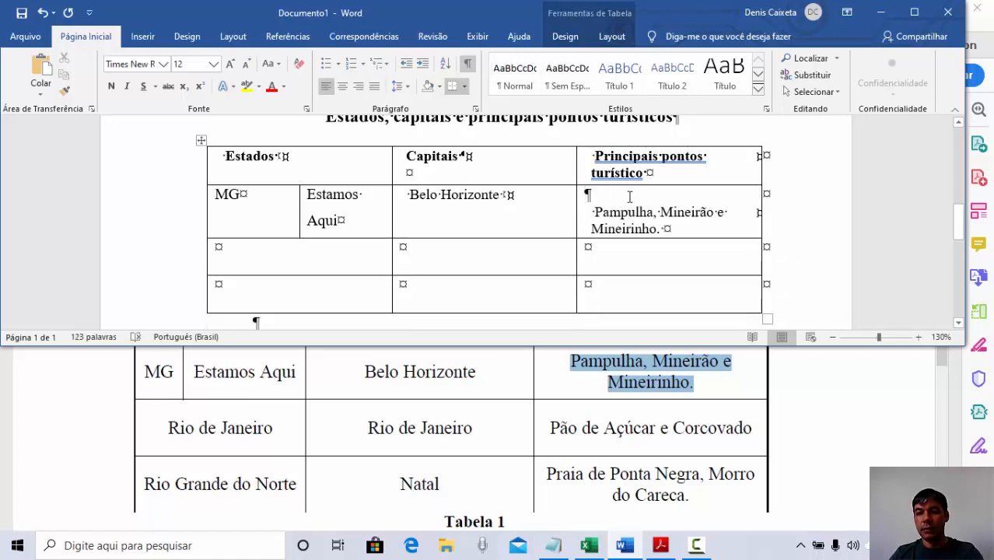
click(630, 197)
key(Delete)
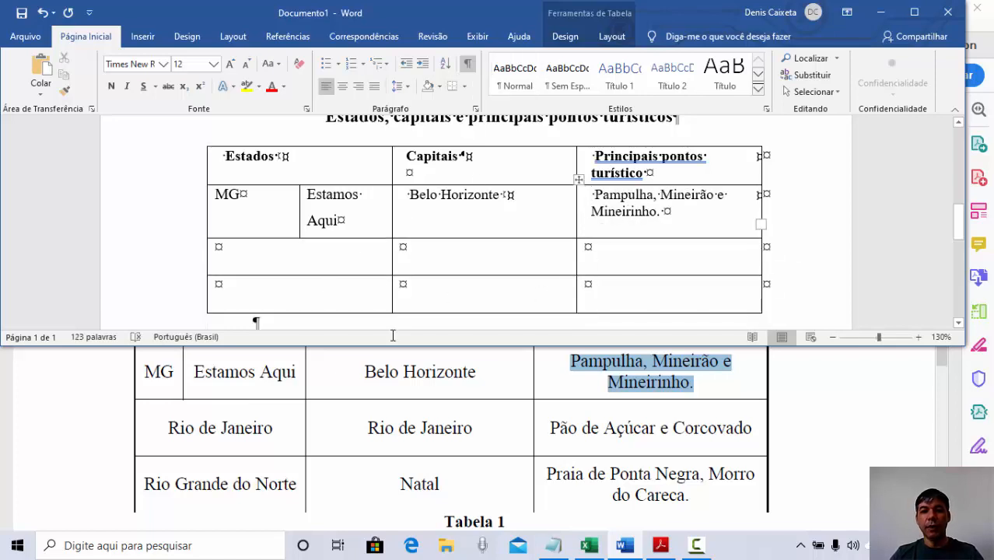
Copy "Rio de Janeiro" from the Acrobat Reader PDF into the first and second cells of the Word table's third row
click(171, 429)
drag(170, 429, 257, 428)
key(ctrl+c)
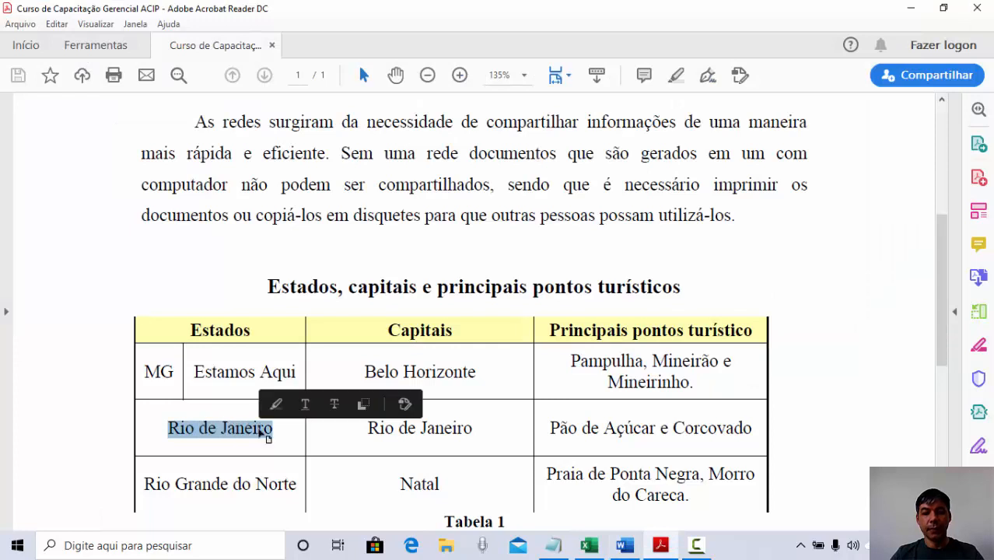
click(624, 546)
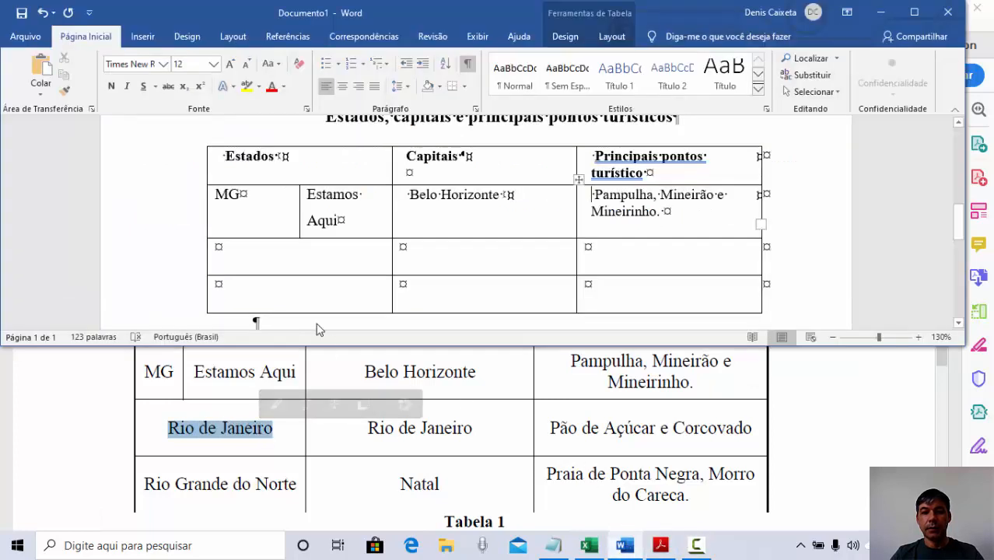
click(309, 258)
key(ctrl+v)
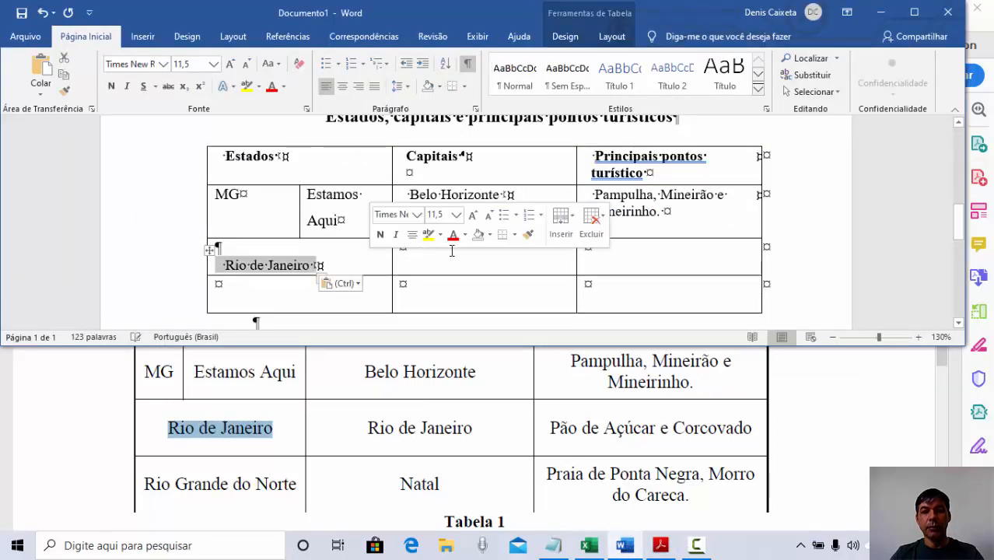
click(436, 260)
key(ctrl+v)
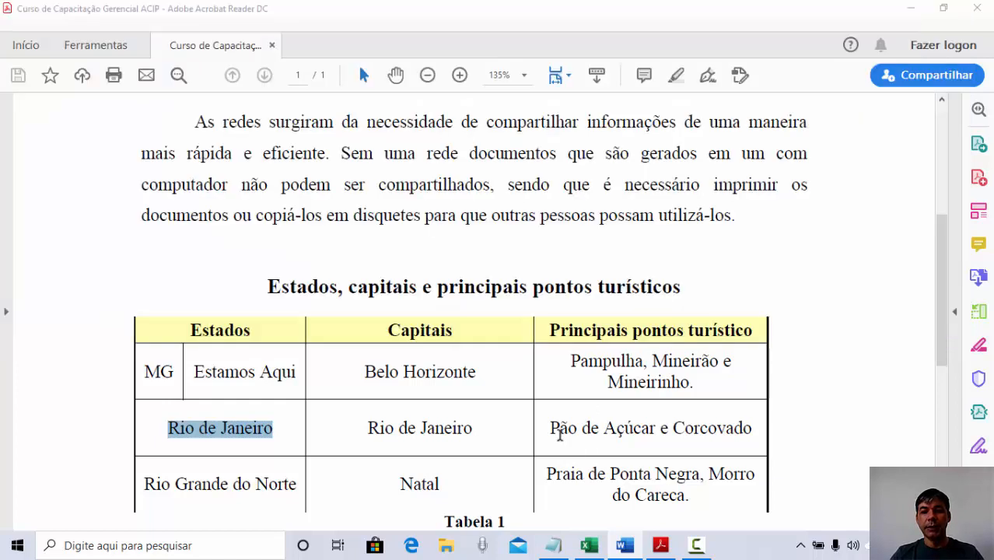
Copy "Pão de Açúcar e Corcovado" from the Acrobat Reader PDF into the last cell of the third row in Word
click(557, 429)
drag(557, 428, 718, 426)
key(ctrl+c)
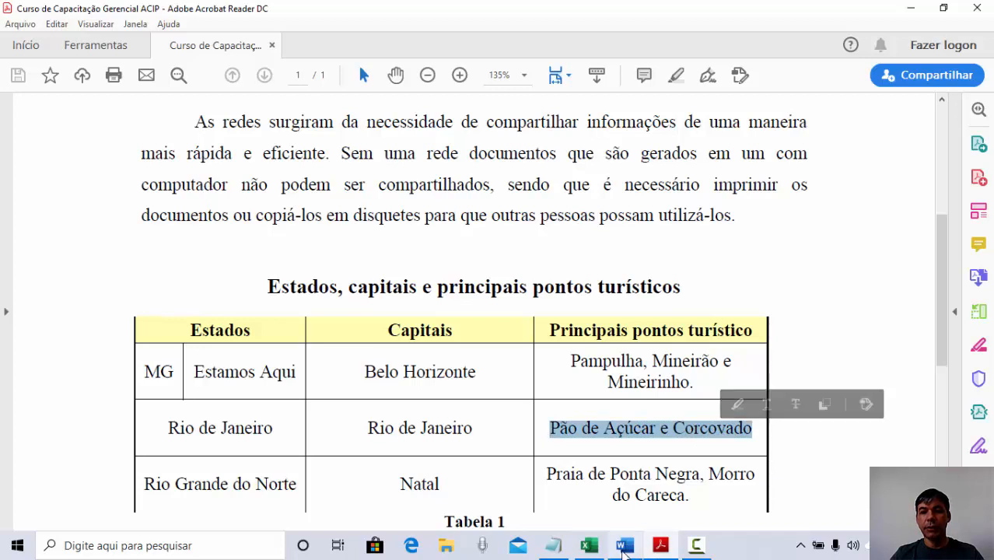
click(624, 545)
click(654, 262)
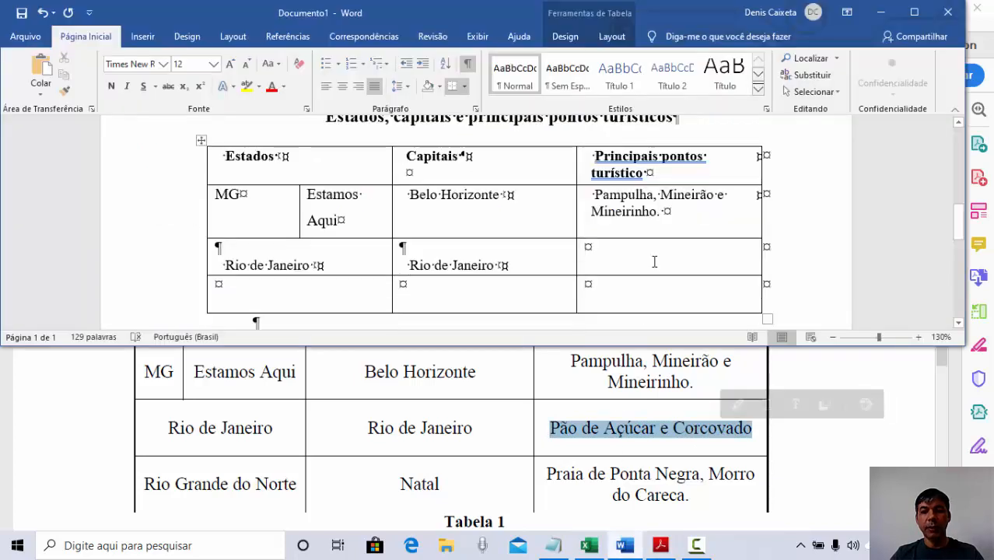
key(ctrl+v)
Copy "Rio Grande do Norte" from the Acrobat Reader PDF into the first cell of the Word table's last row
scroll(646, 273, down, 1)
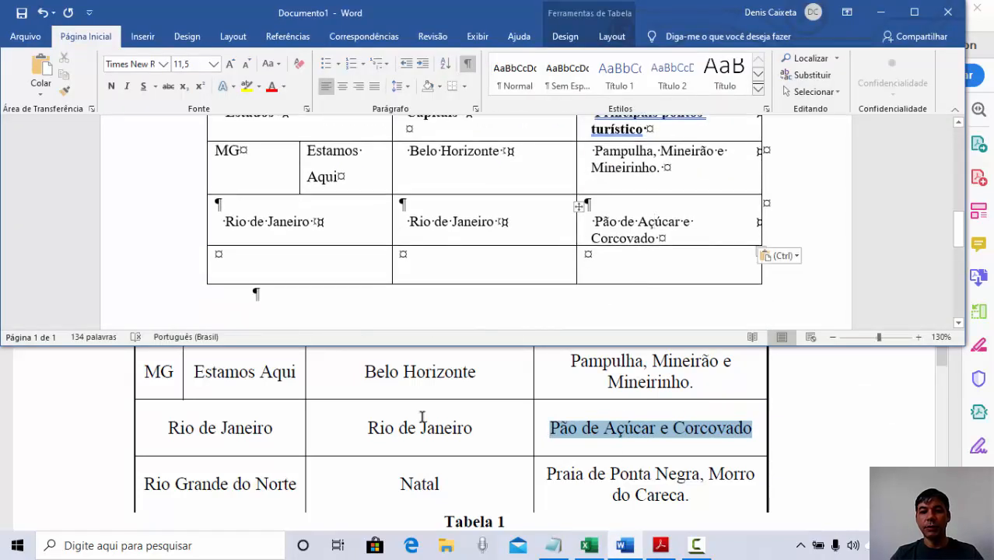
scroll(187, 467, down, 1)
click(147, 449)
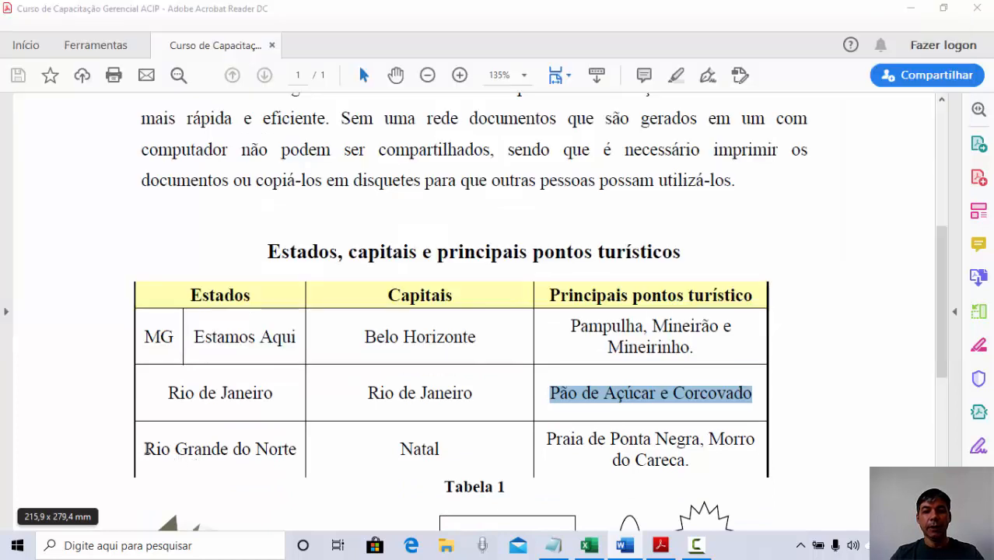
drag(144, 449, 290, 452)
key(ctrl+c)
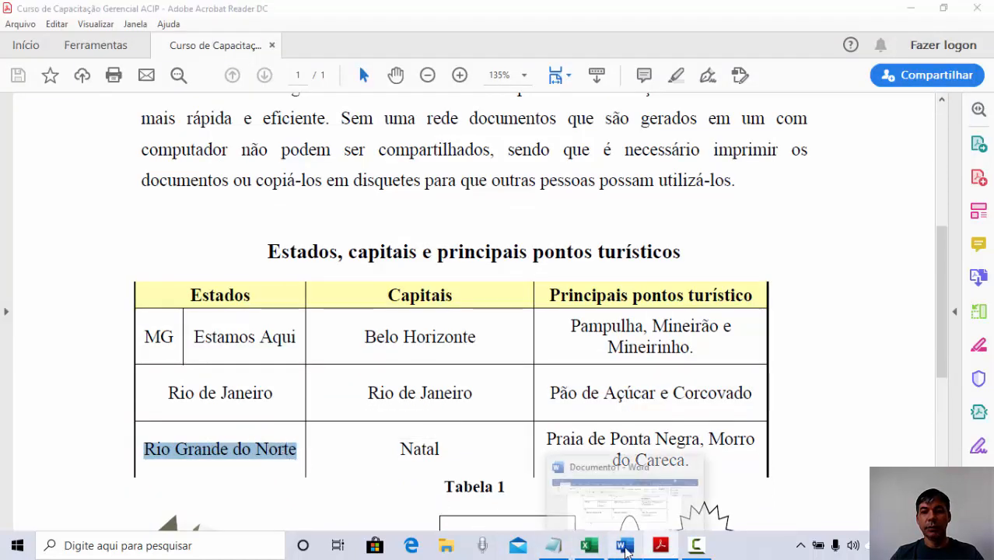
click(626, 547)
click(342, 268)
key(ctrl+v)
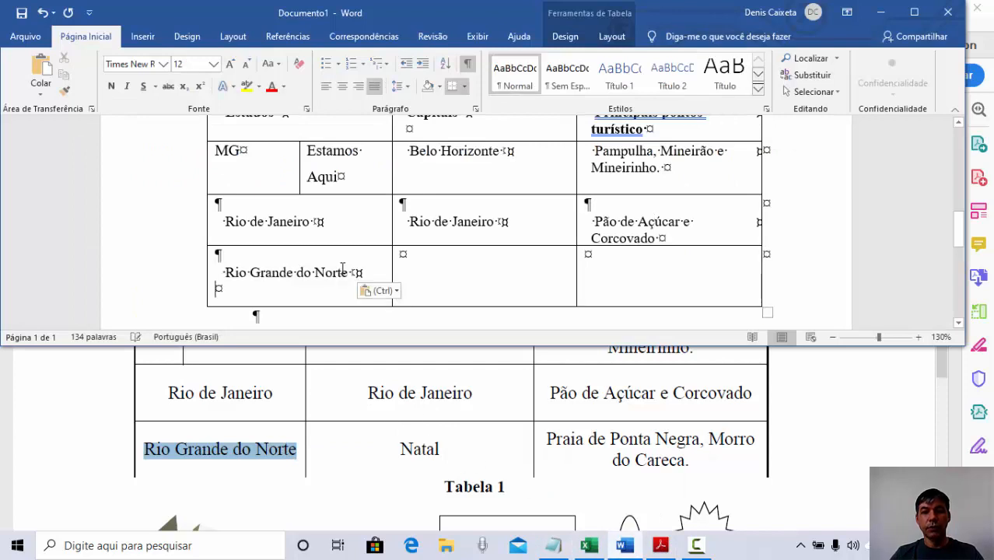
Copy "Natal" from the Acrobat Reader PDF into the "Capitais" cell of the Word table's last row
drag(404, 449, 444, 449)
key(ctrl+c)
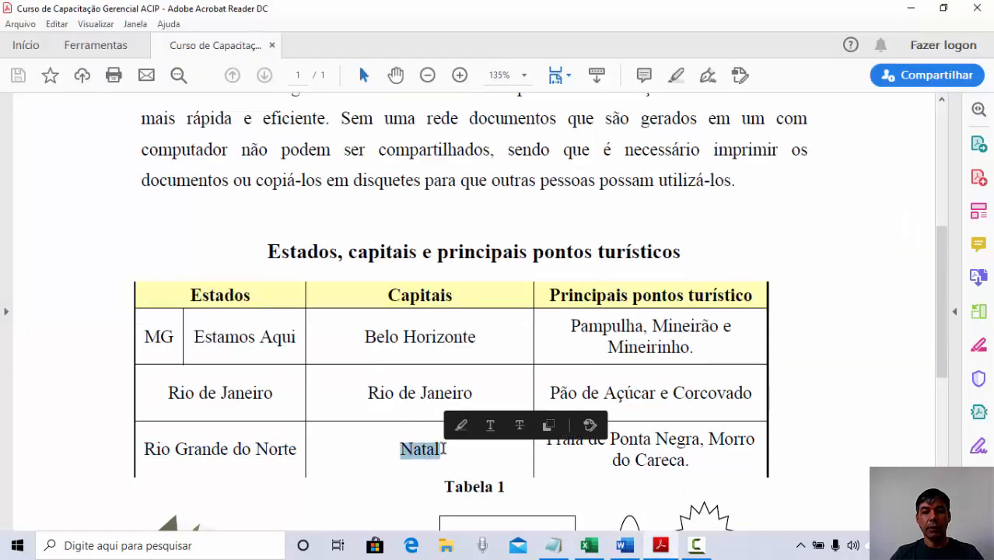
click(626, 547)
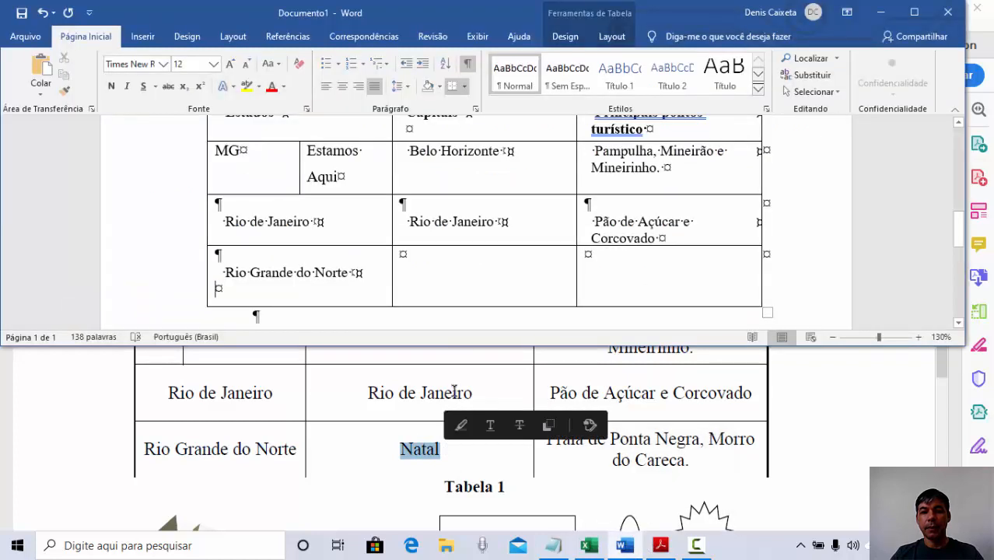
click(489, 273)
key(ctrl+v)
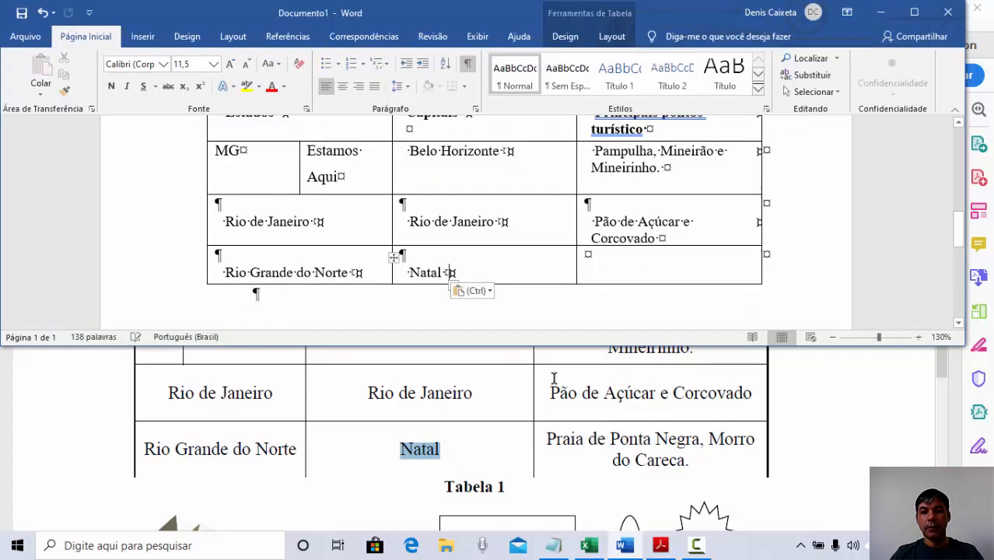
Copy "Praia de Ponta Negra, Morro do Careca." from the Acrobat Reader PDF into the last cell of the Word table
click(571, 440)
drag(546, 438, 686, 464)
key(ctrl+c)
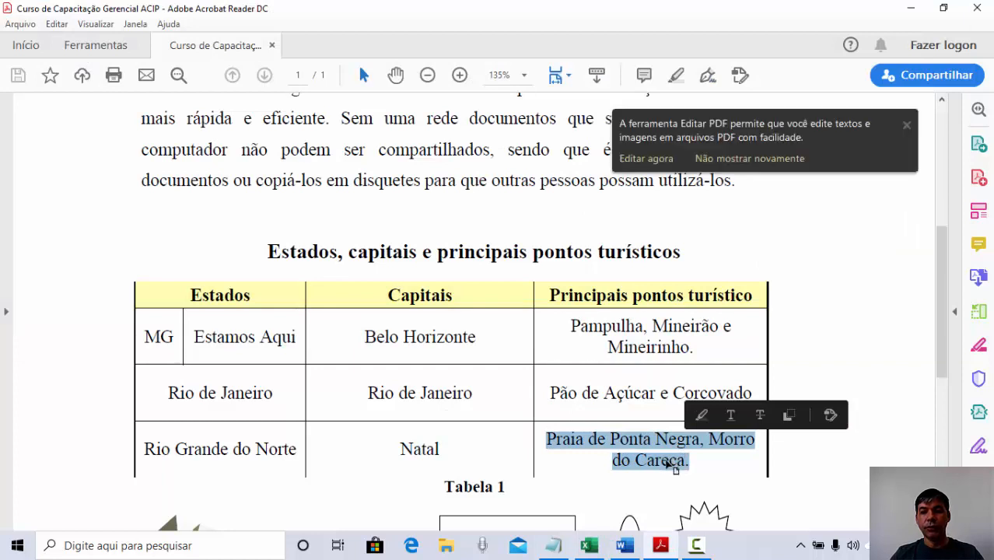
click(640, 538)
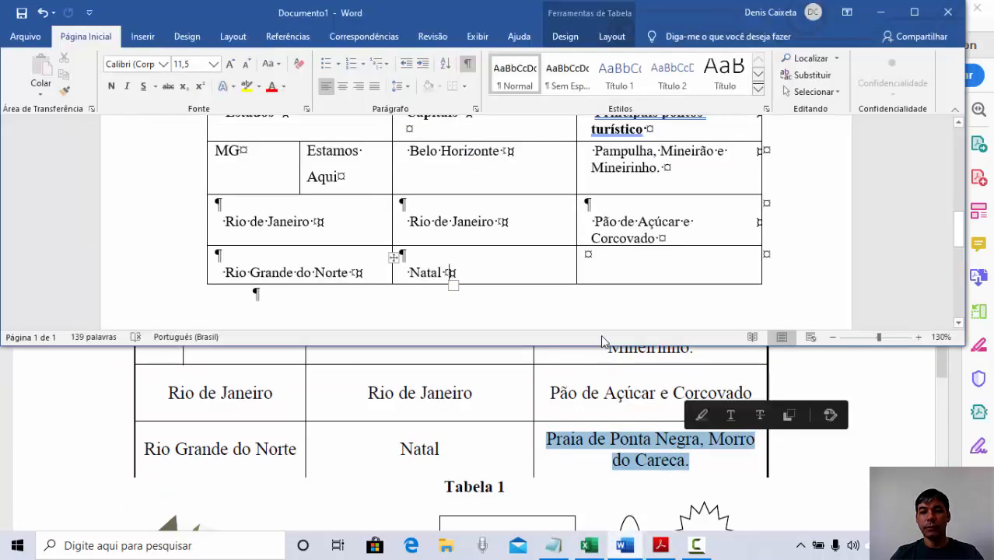
click(626, 263)
key(ctrl+v)
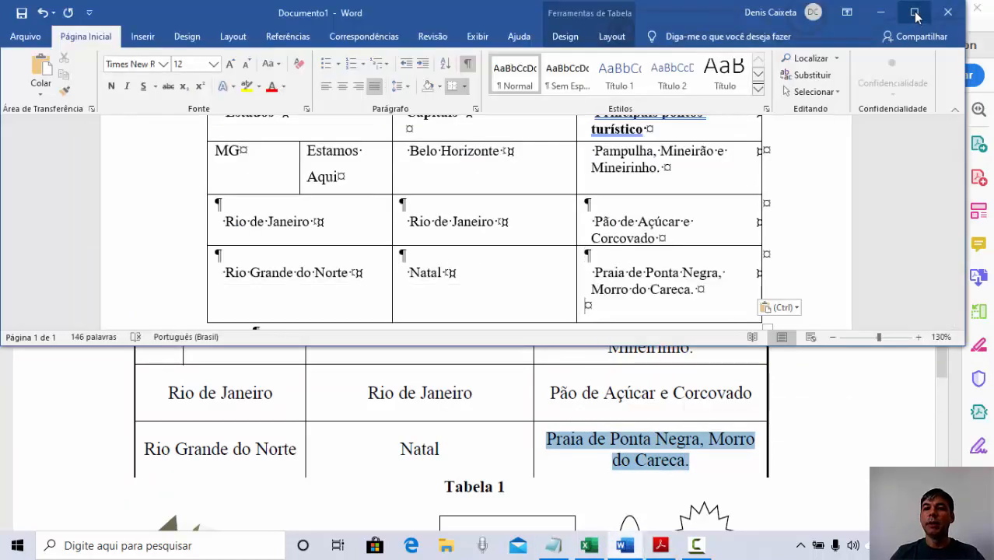
Maximize the Word window and remove the empty lines below "Morro do Careca." and above the three entries of the Rio de Janeiro row
click(914, 12)
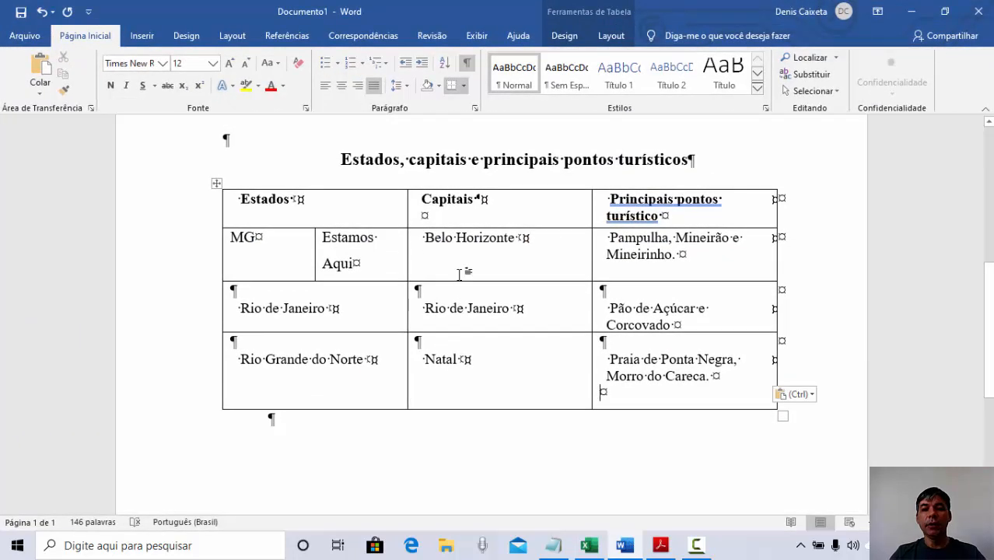
key(BackSpace)
click(447, 287)
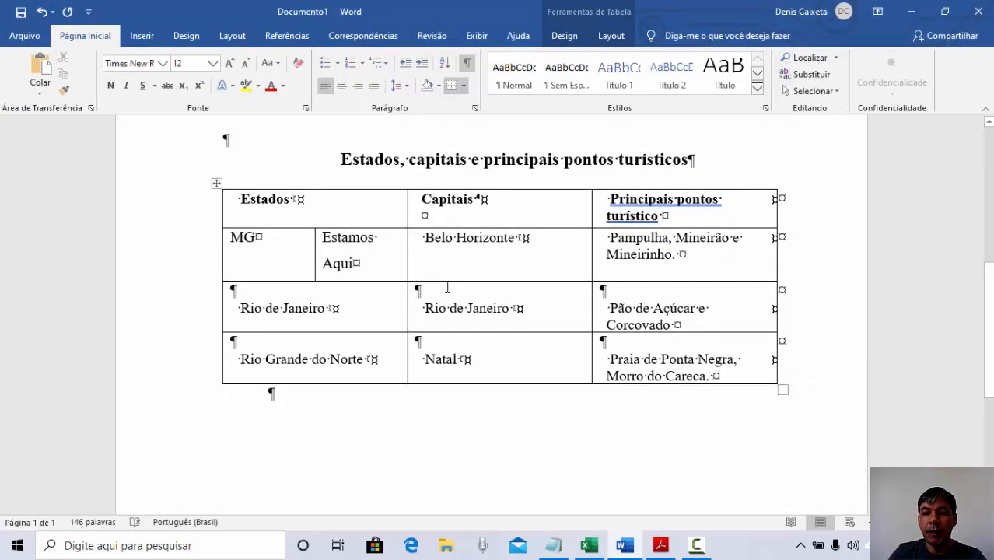
key(Delete)
click(255, 293)
key(Delete)
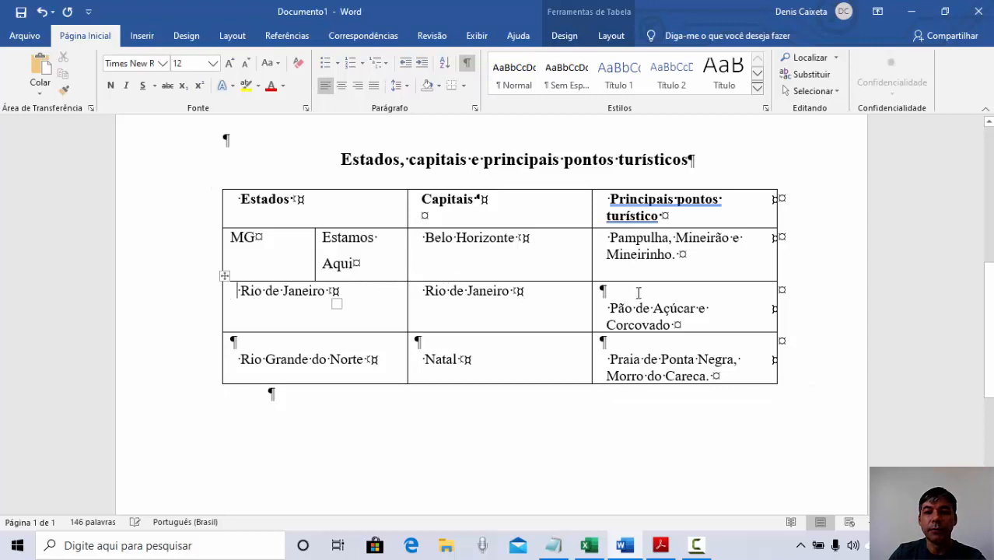
click(637, 290)
key(Delete)
click(322, 333)
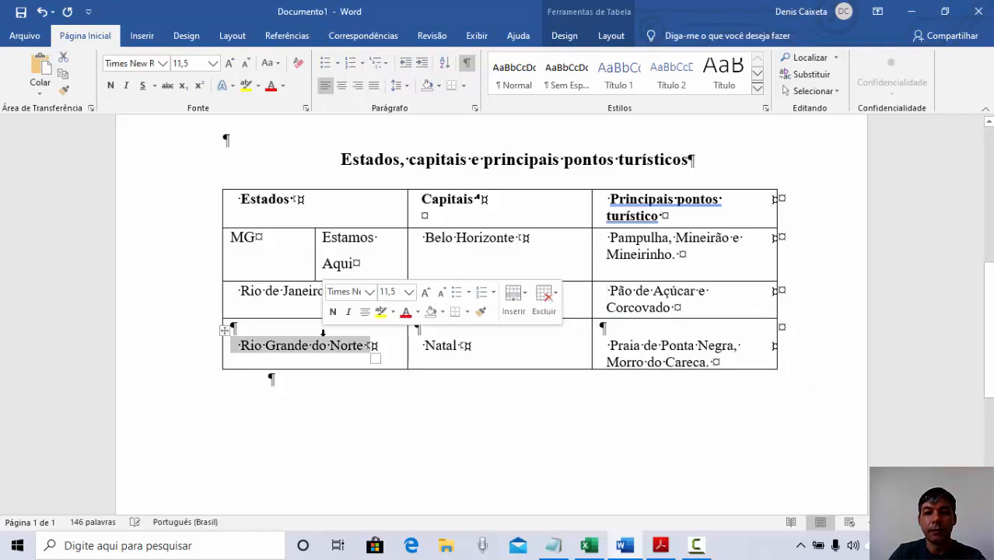
key(Delete)
key(ctrl+z)
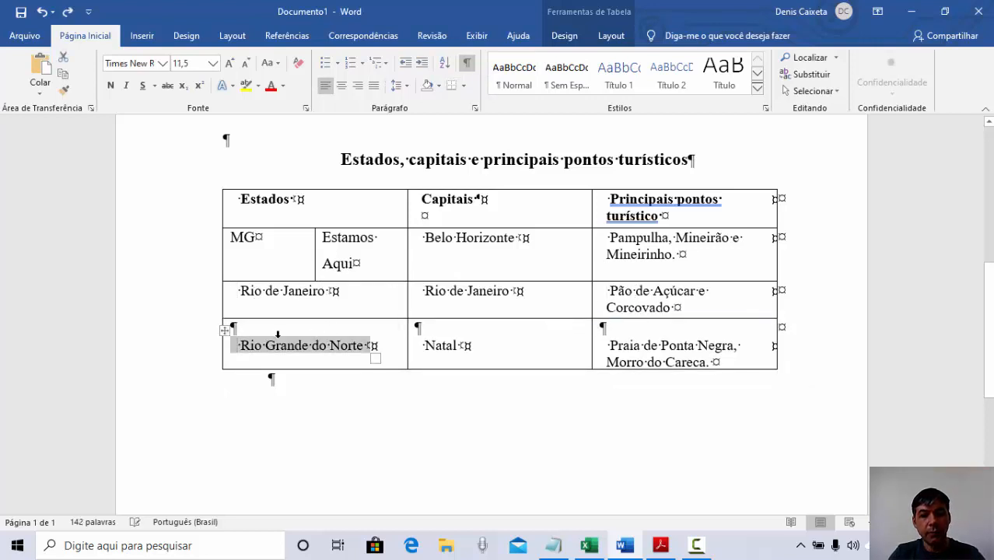
Remove the empty line above "Rio Grande do Norte" in the table's last row
click(272, 326)
key(Delete)
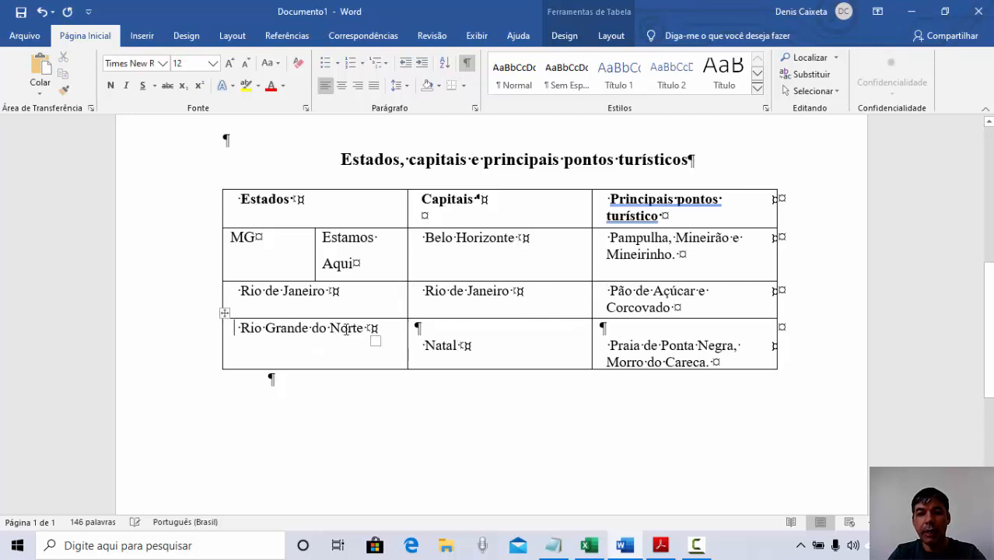
Remove the empty lines above "Natal" and "Praia de Ponta Negra", and the space before the "Principais pontos turístico" heading
click(430, 330)
key(Delete)
click(607, 329)
key(Delete)
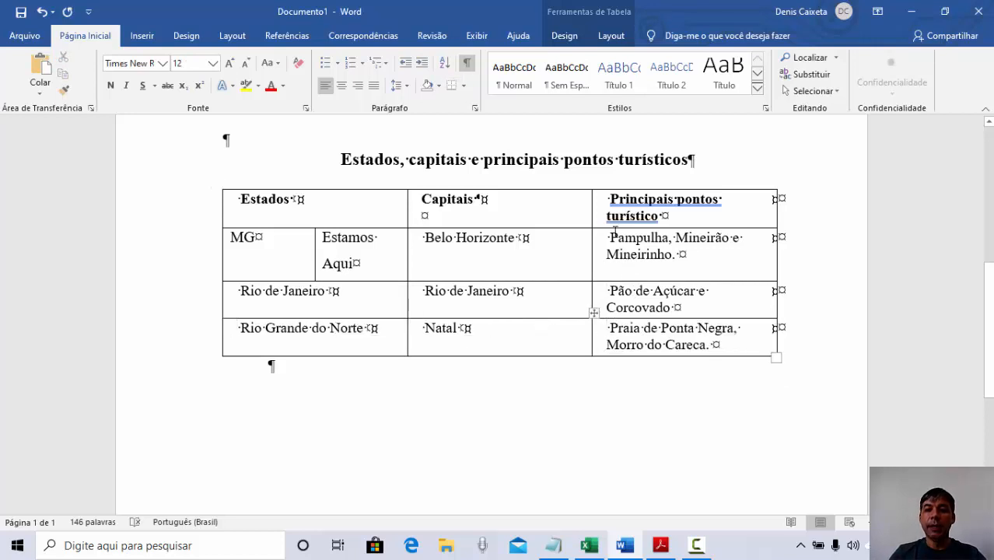
click(611, 202)
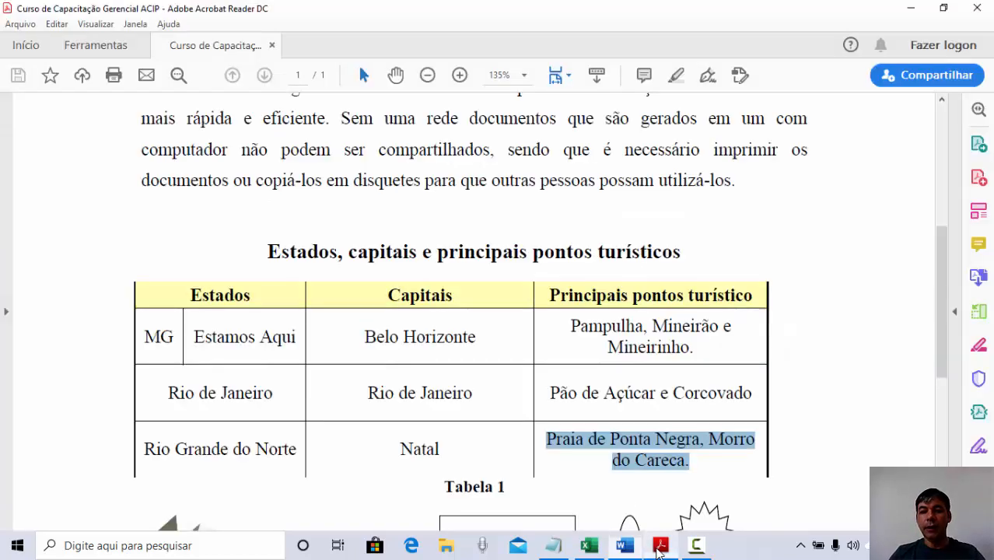
Check the table layout in the Acrobat Reader PDF, and vertically centre the contents of all cells in the Word table
click(659, 548)
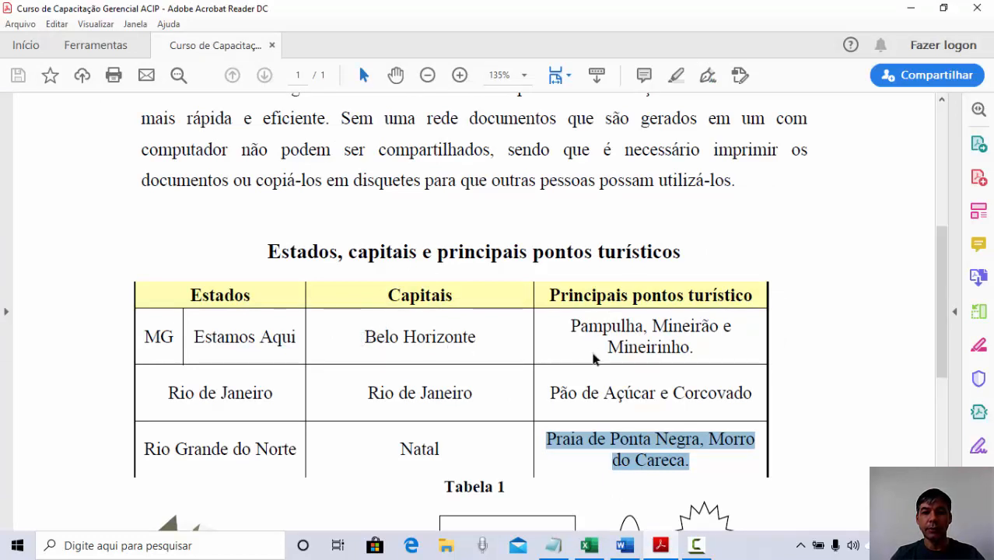
scroll(592, 359, down, 2)
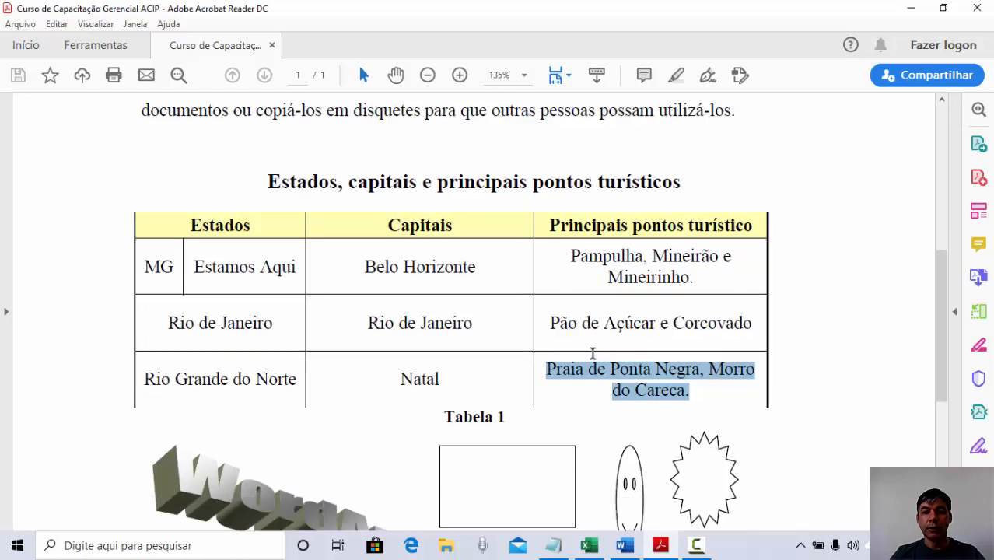
click(625, 546)
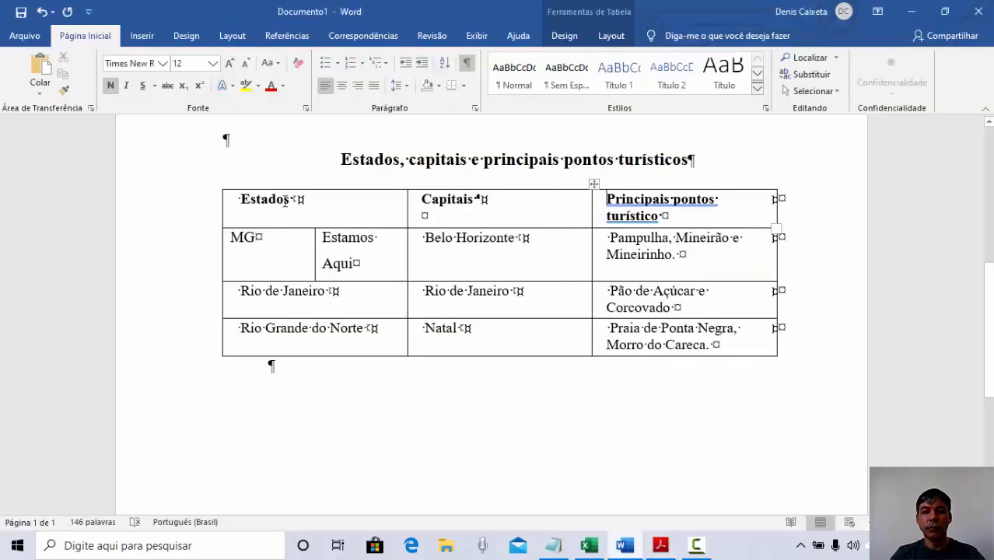
mouse_move(323, 206)
mouse_down()
mouse_move(572, 275)
mouse_move(658, 319)
mouse_move(659, 330)
mouse_up()
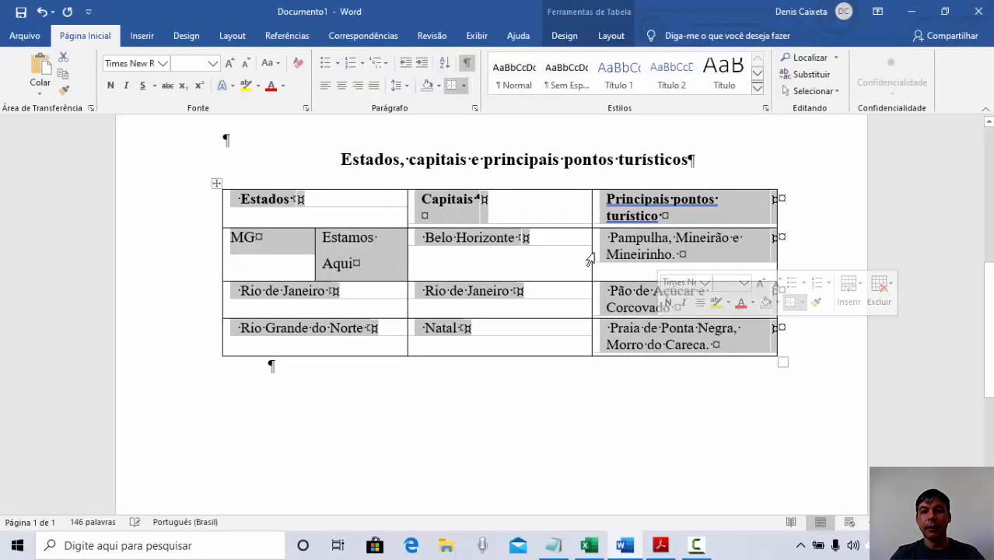
right_click(651, 215)
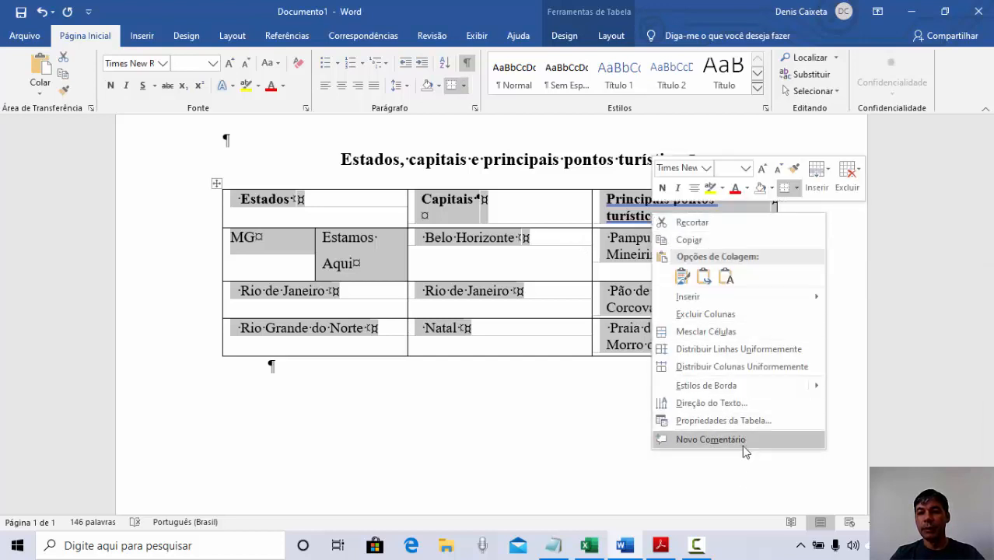
click(758, 424)
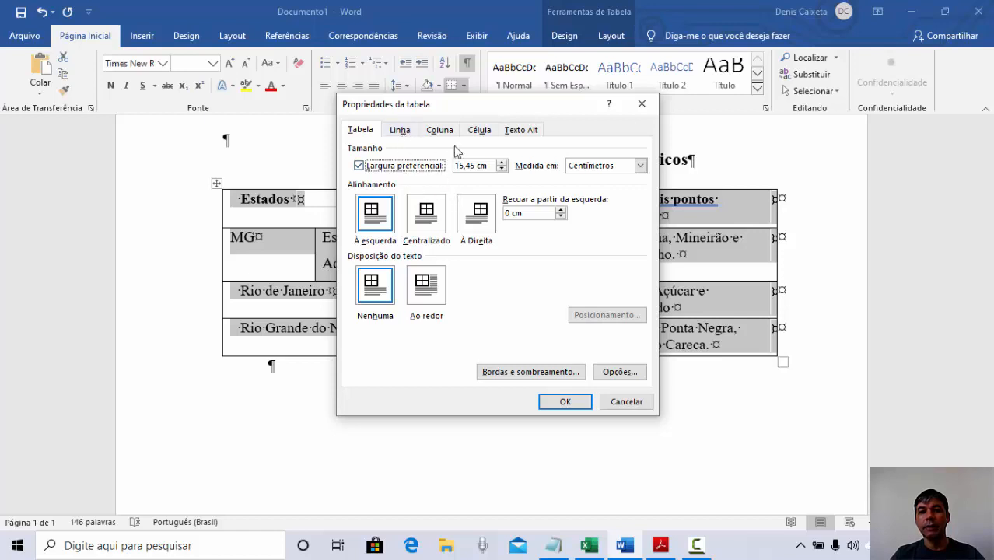
click(479, 131)
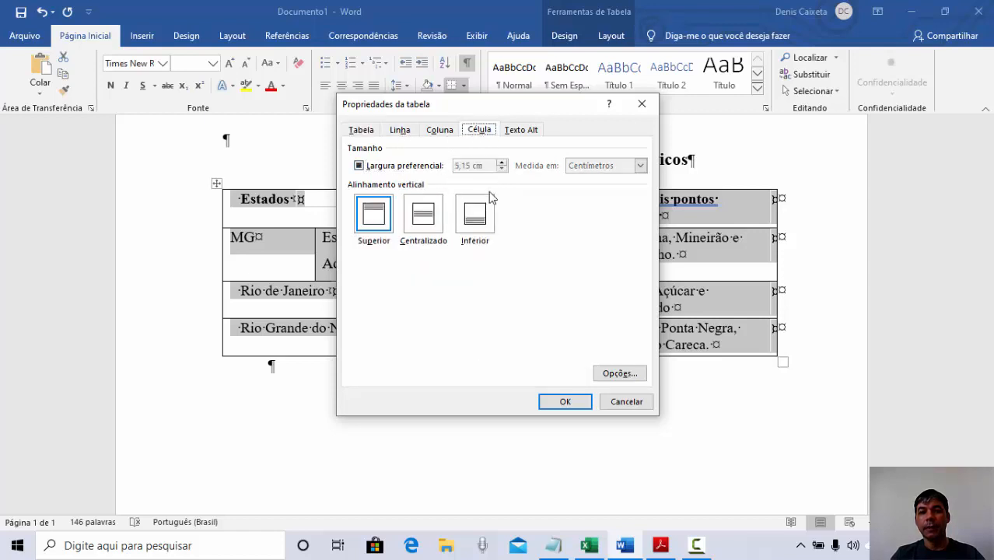
click(431, 220)
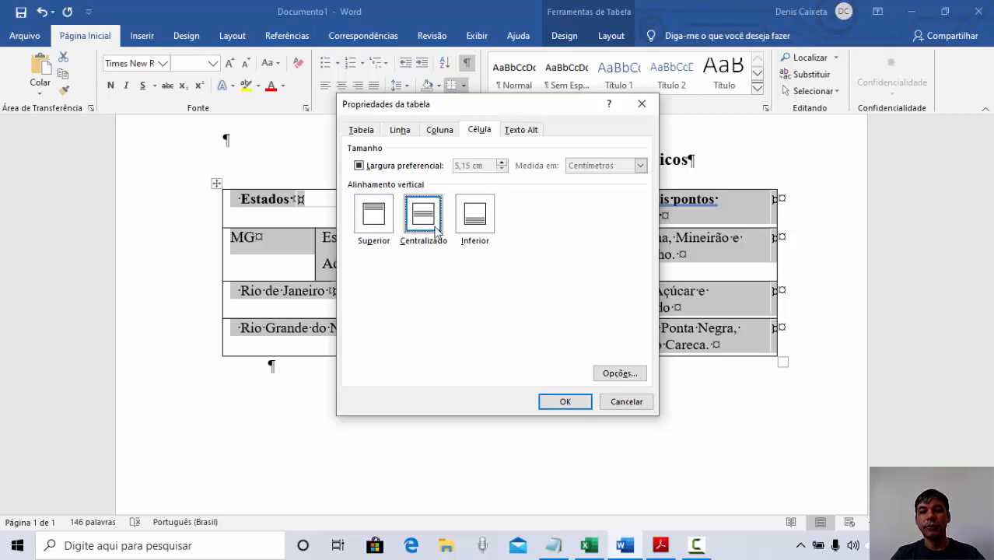
drag(565, 113, 755, 150)
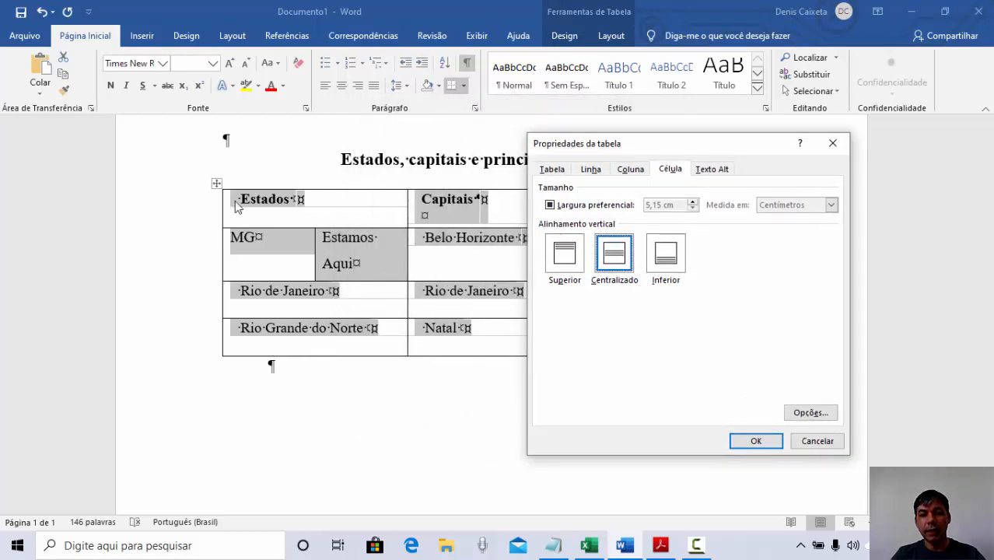
click(760, 440)
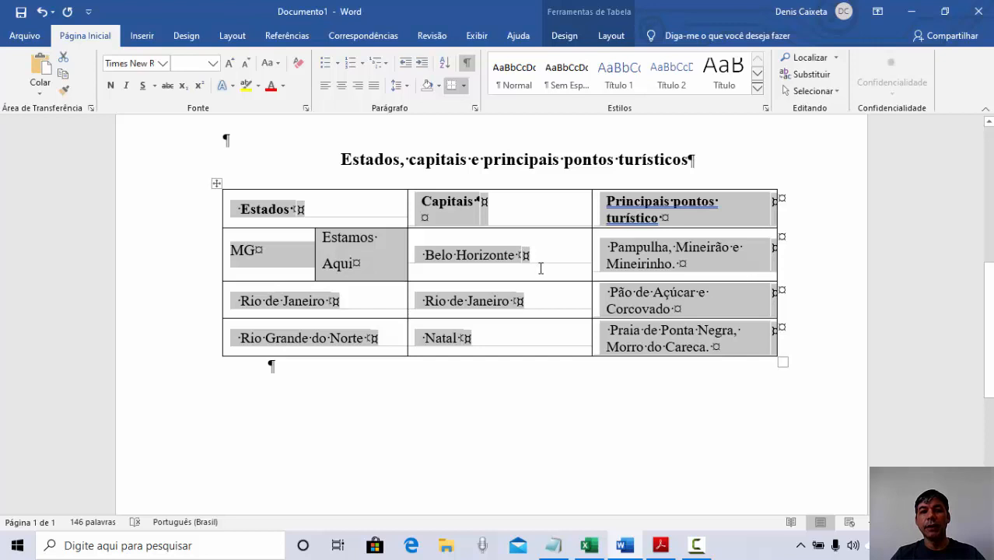
Centre the text of all the table's cells horizontally
click(342, 86)
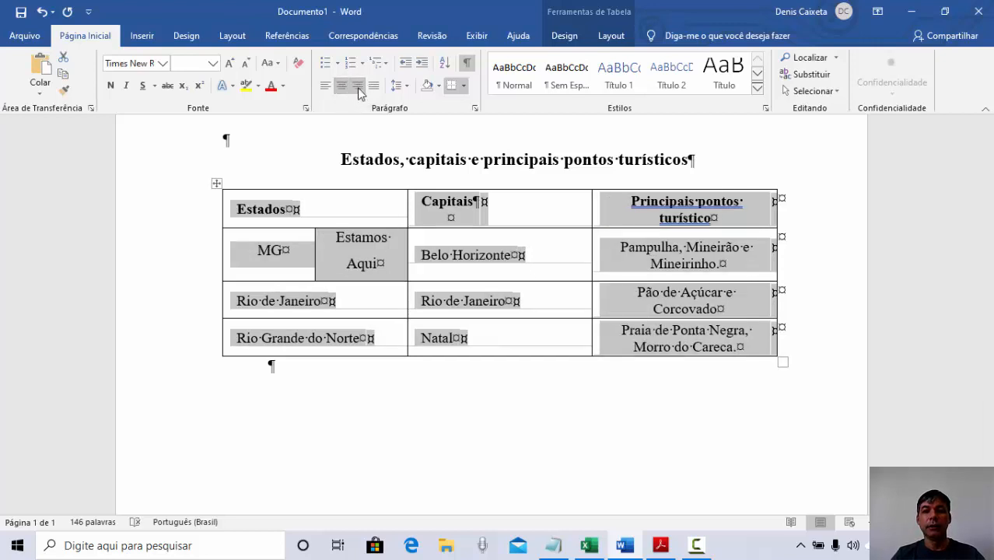
click(358, 87)
click(341, 86)
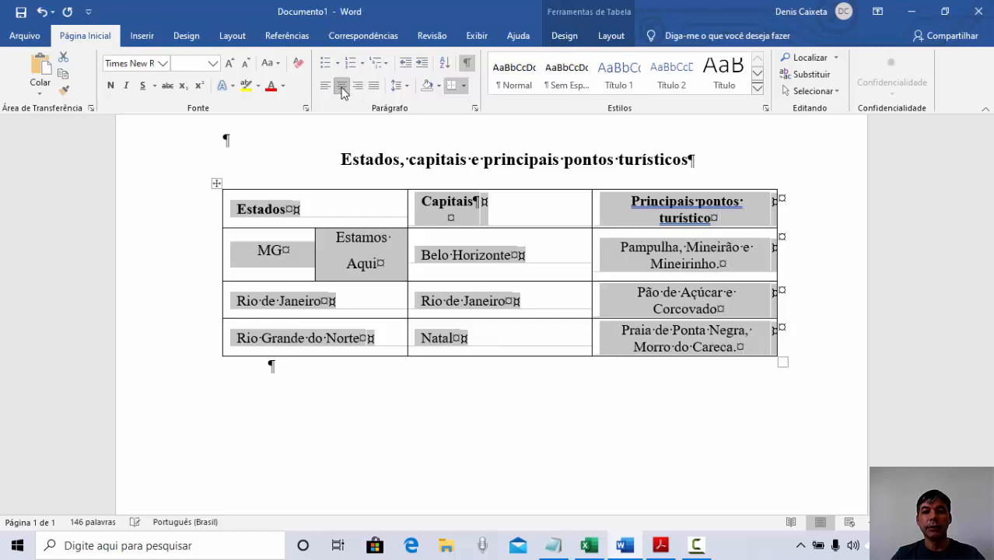
click(563, 257)
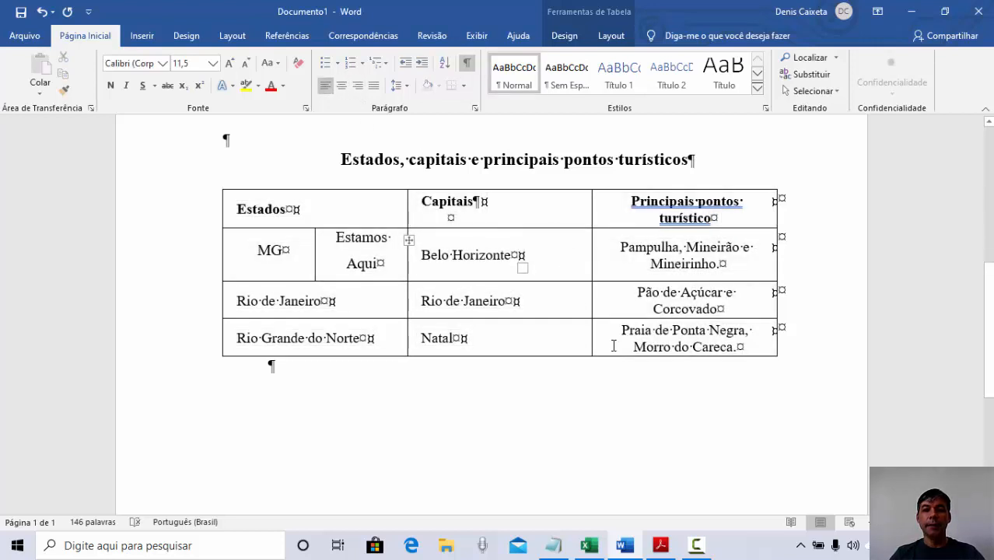
click(564, 371)
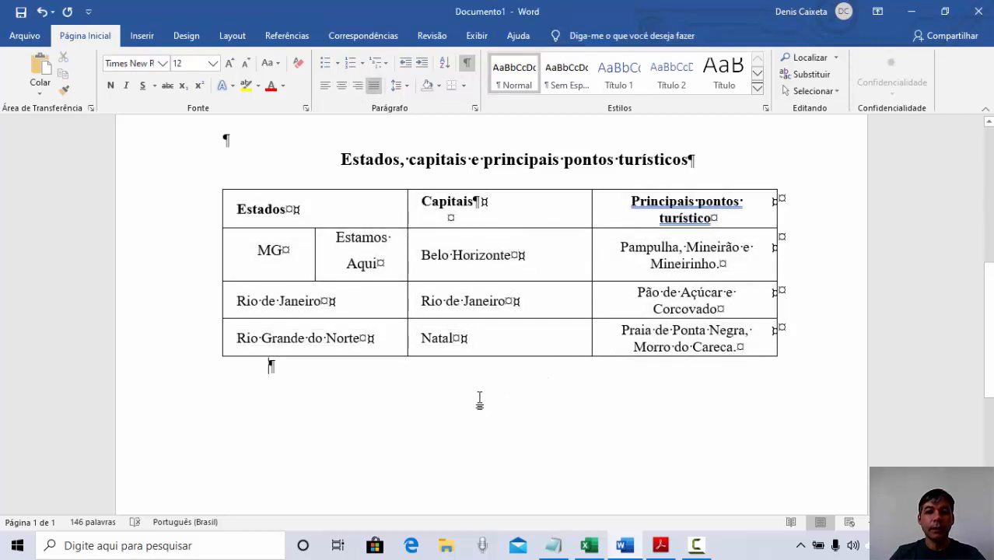
Extend the table's left edge outward and adjust the column widths so "Estamos Aqui" and "Principais pontos turístico" each fit on one line
click(322, 302)
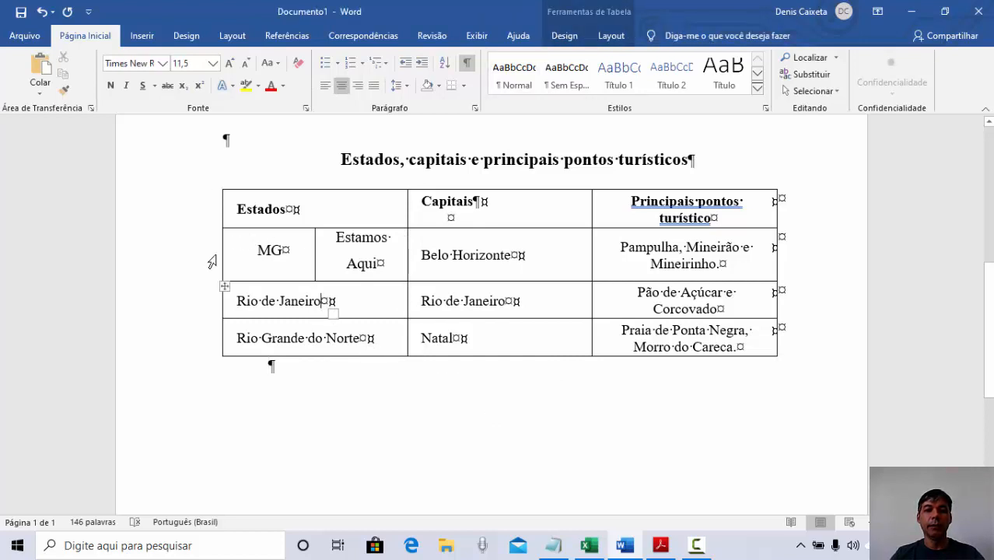
drag(221, 255, 200, 257)
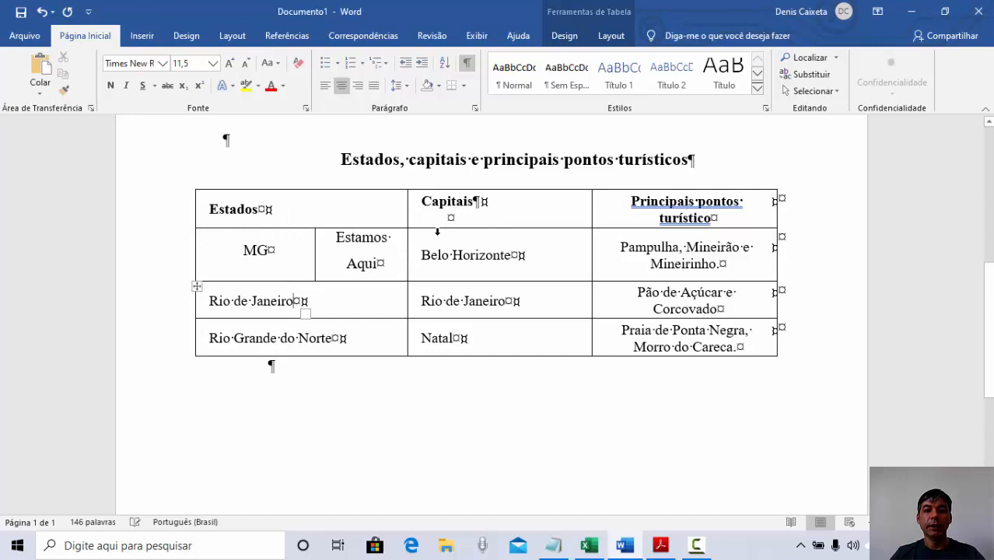
drag(406, 231, 429, 238)
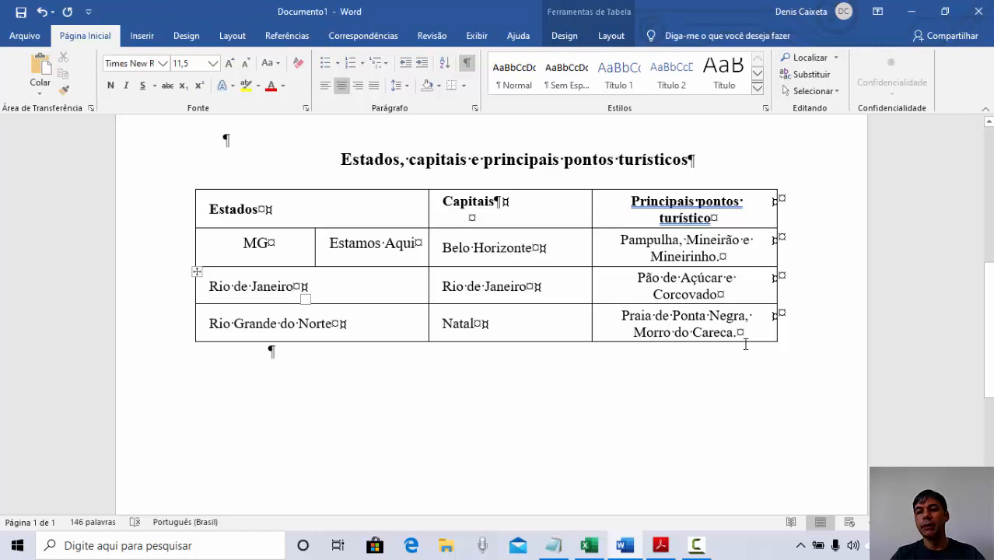
click(739, 316)
drag(778, 346, 798, 378)
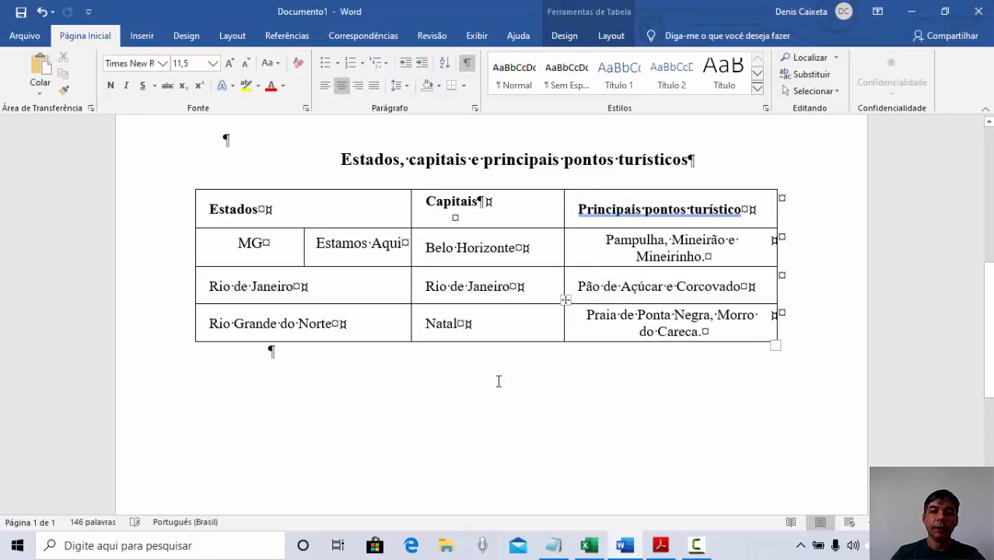
Turn off centring for the "Natal" entry and widen the inner cell around the "Estados" heading
click(447, 324)
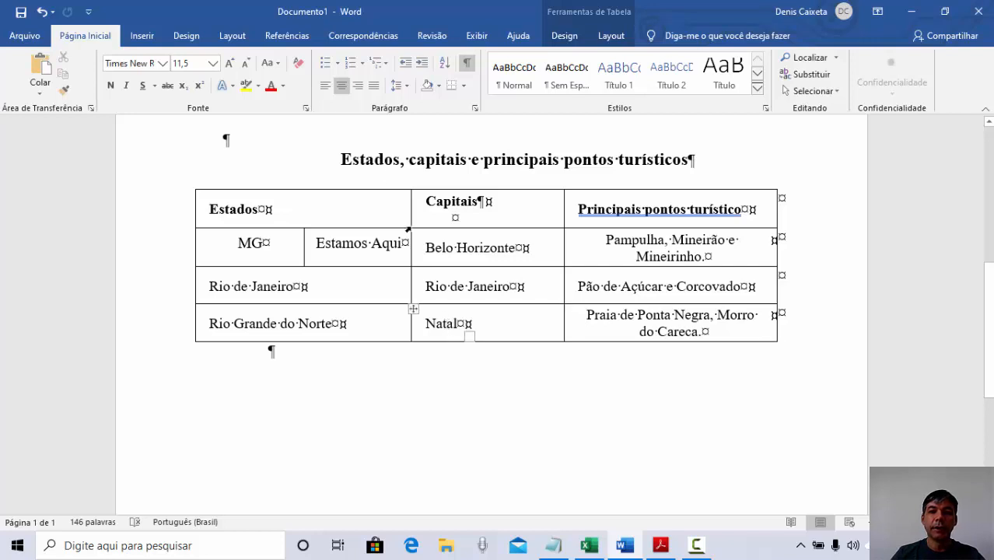
click(339, 91)
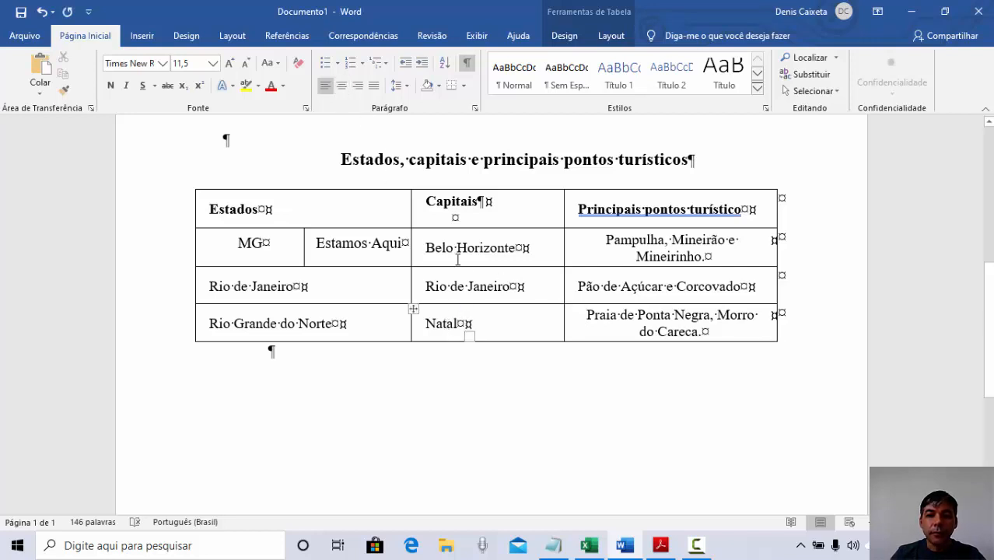
drag(265, 209, 321, 213)
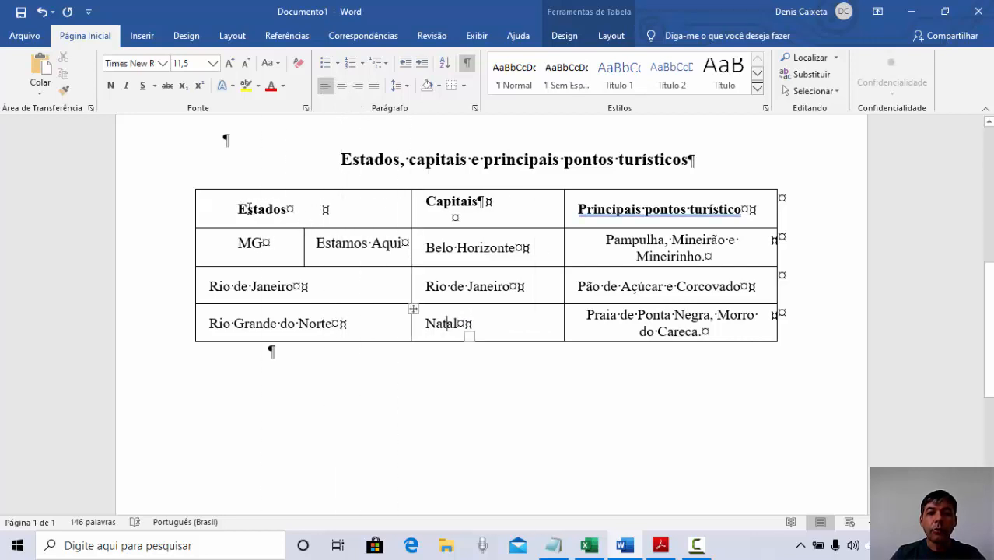
Check the header colour in the Acrobat Reader PDF and shade the Word table's header row light gold
drag(249, 209, 653, 211)
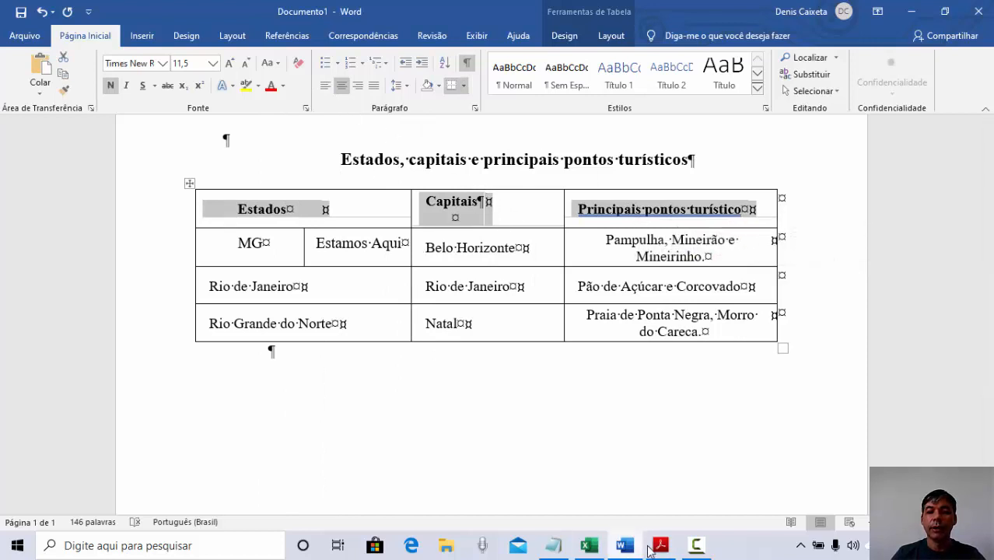
click(660, 546)
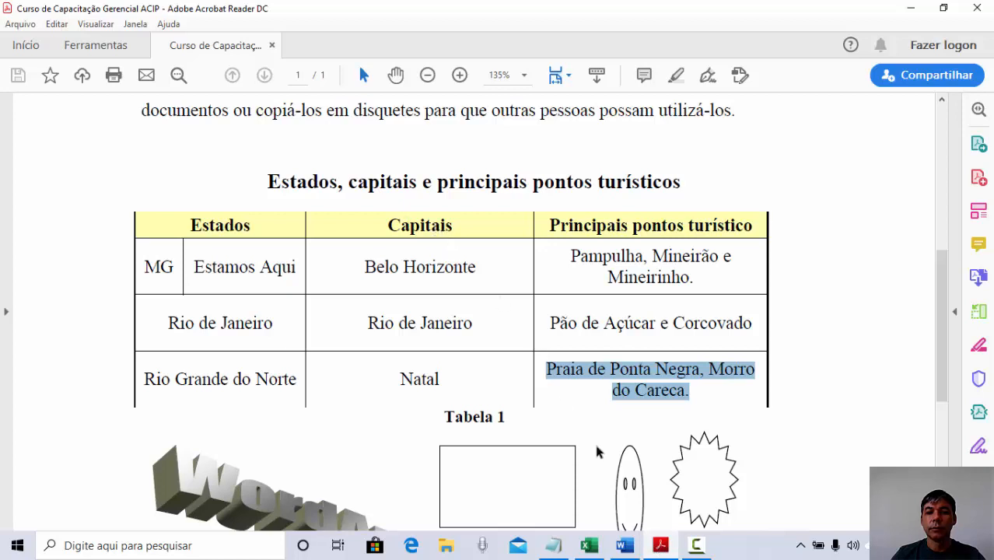
click(624, 545)
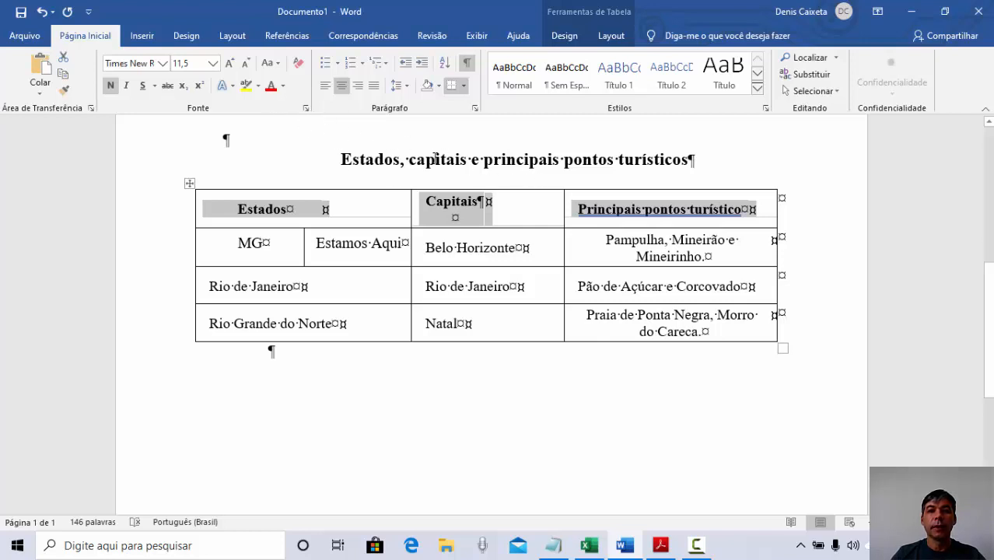
click(440, 87)
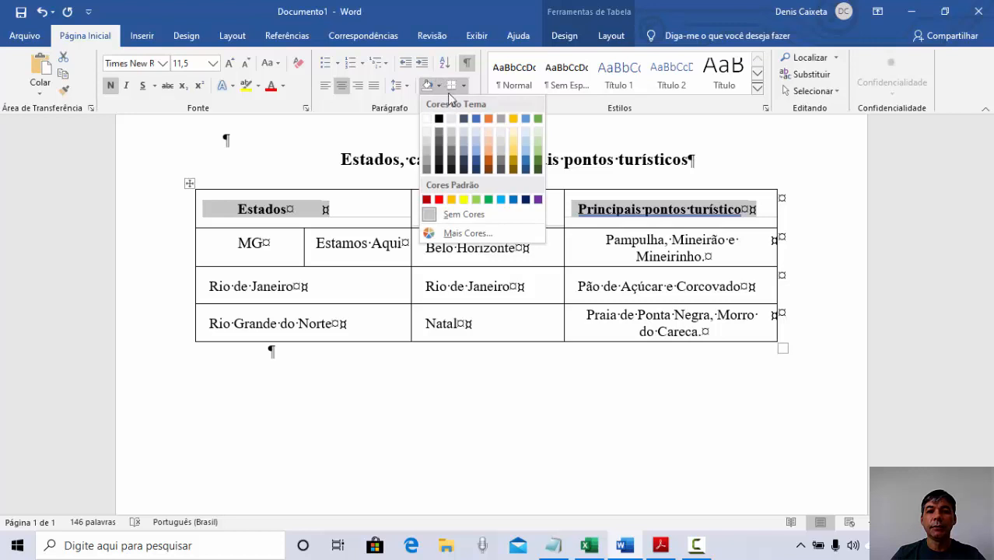
click(517, 143)
click(480, 286)
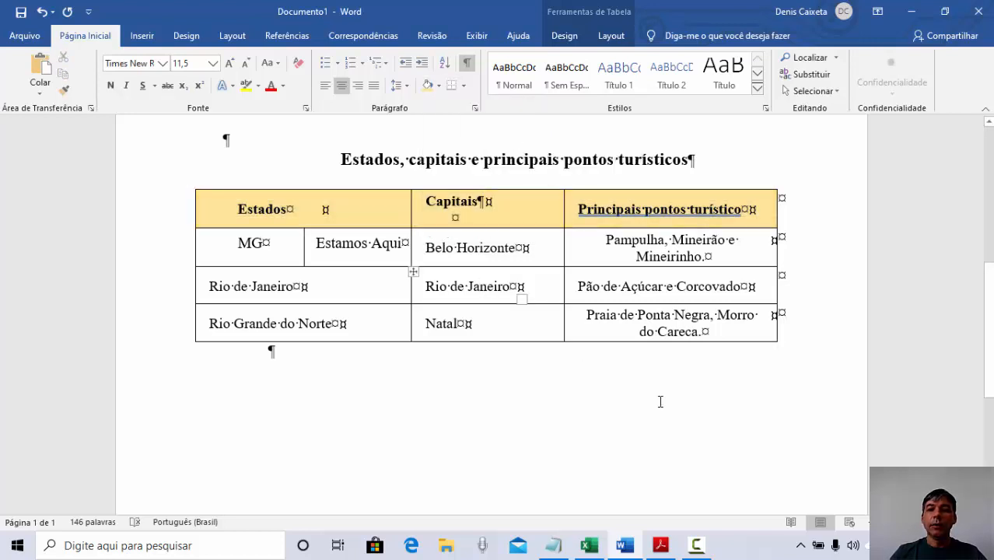
Compare the borders with the Acrobat Reader PDF and remove all borders from the Word table
click(660, 545)
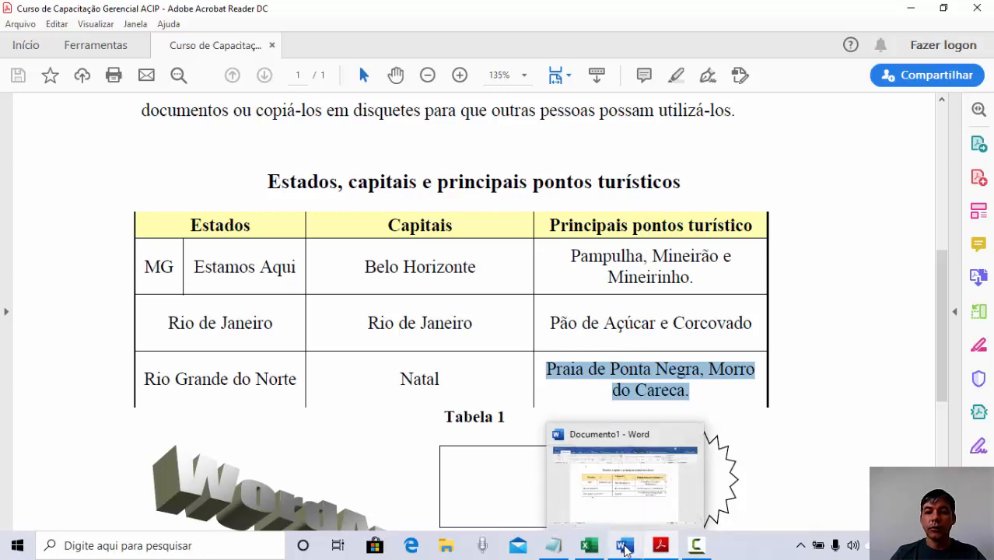
click(625, 545)
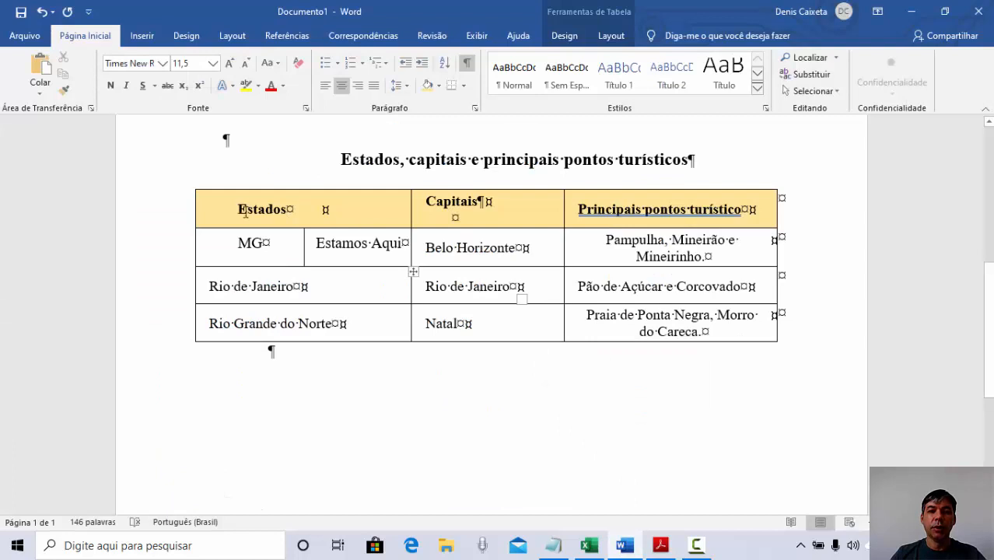
drag(242, 210, 669, 323)
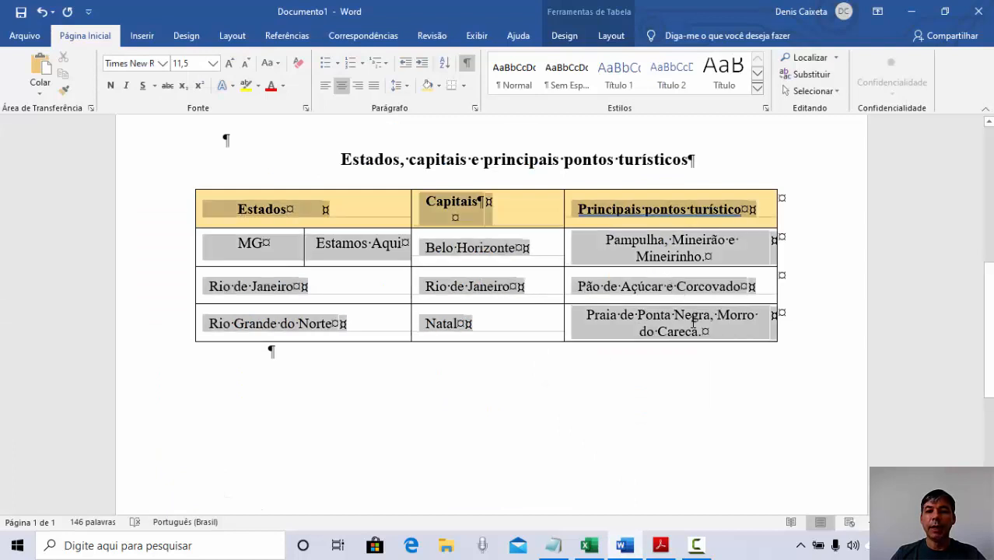
click(463, 86)
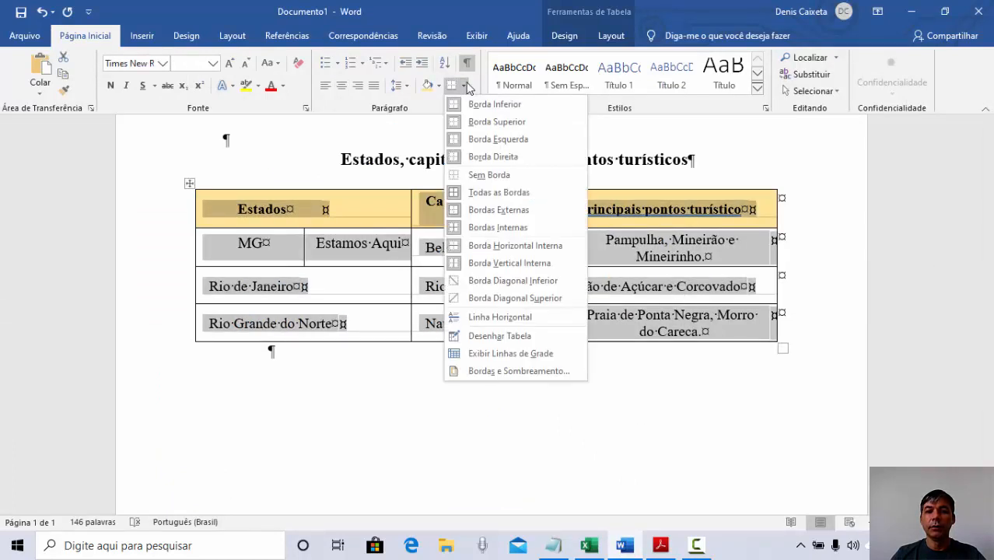
click(490, 174)
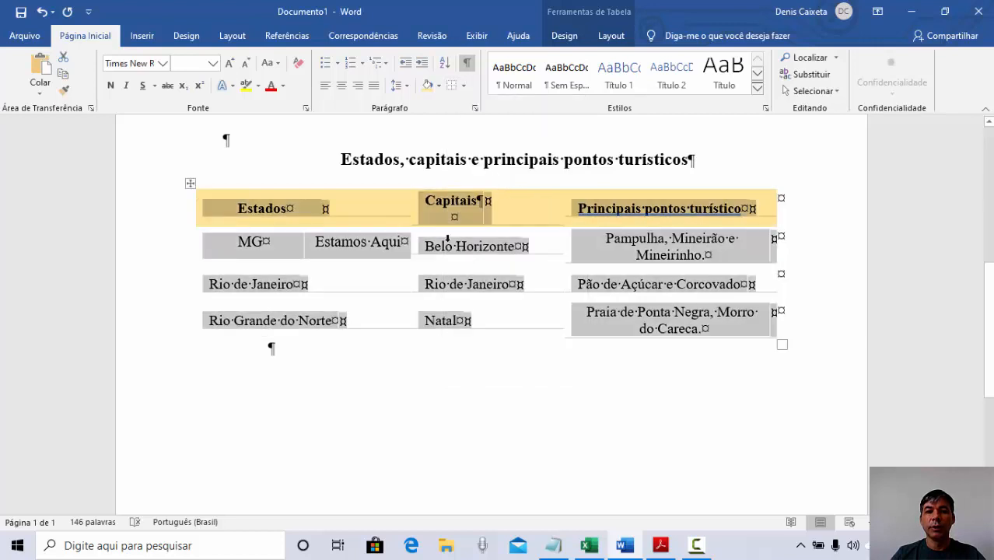
click(467, 406)
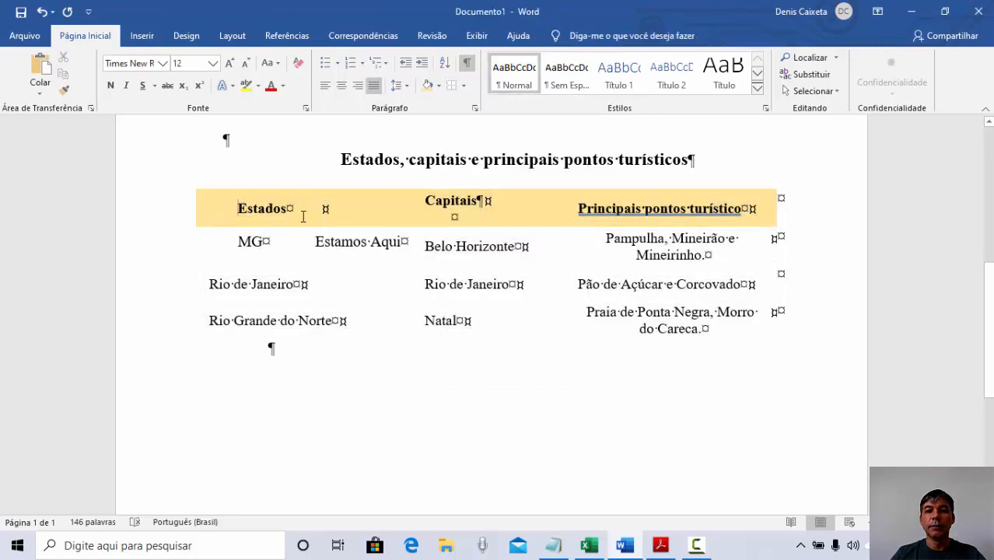
Apply inside borders to the whole table of states, capitals and tourist spots
drag(302, 215, 678, 332)
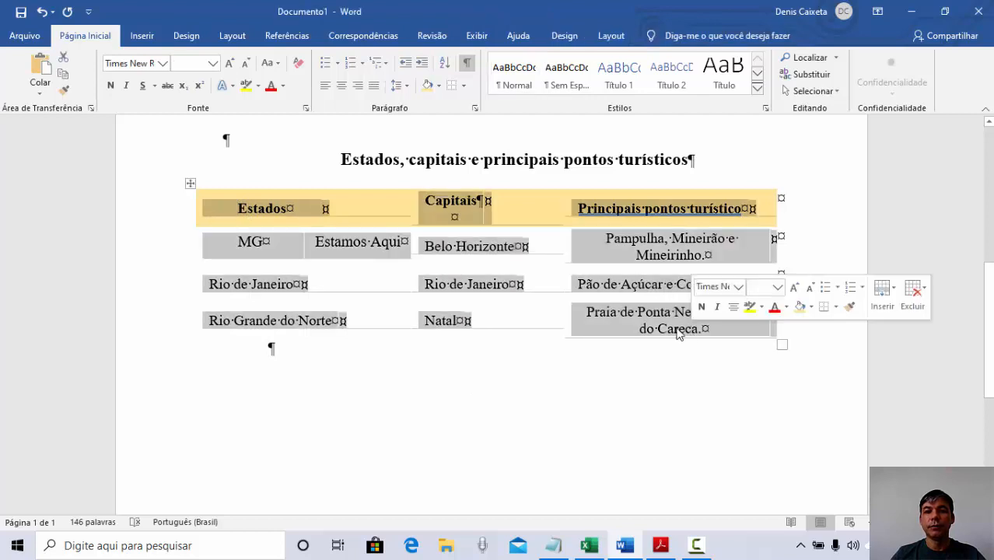
click(462, 87)
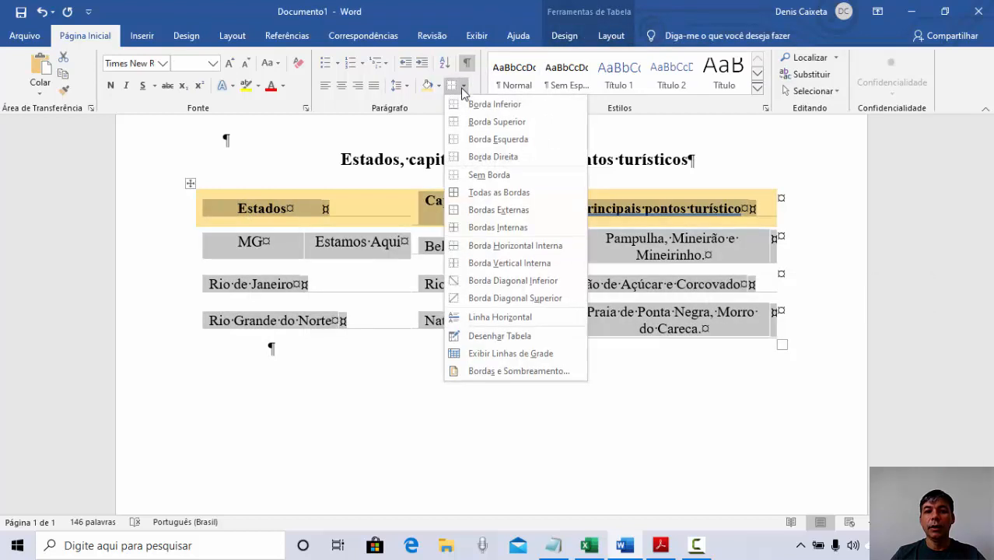
click(513, 227)
click(479, 463)
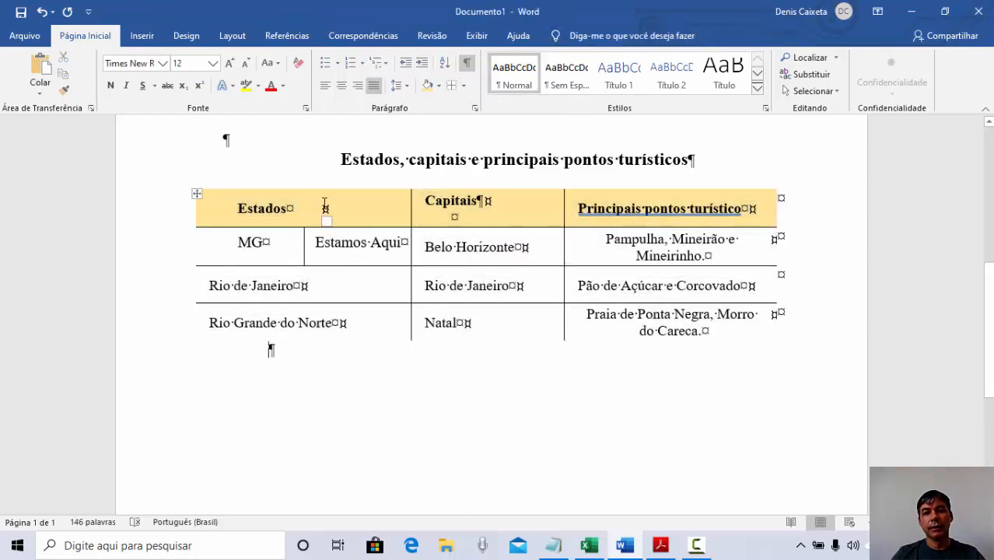
Add a left border along the "Estados" column and a right border along the "Principais pontos turístico" column
drag(264, 211, 273, 322)
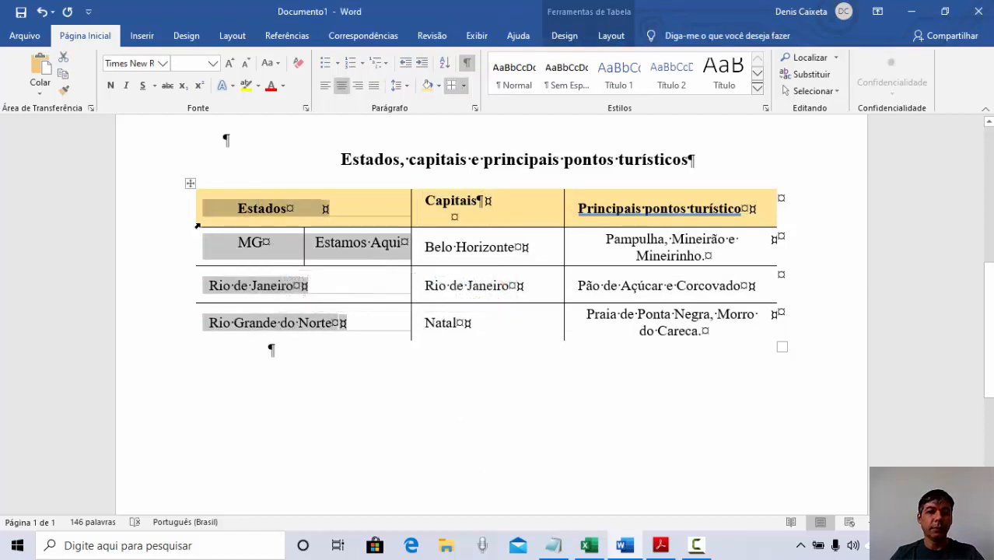
click(464, 87)
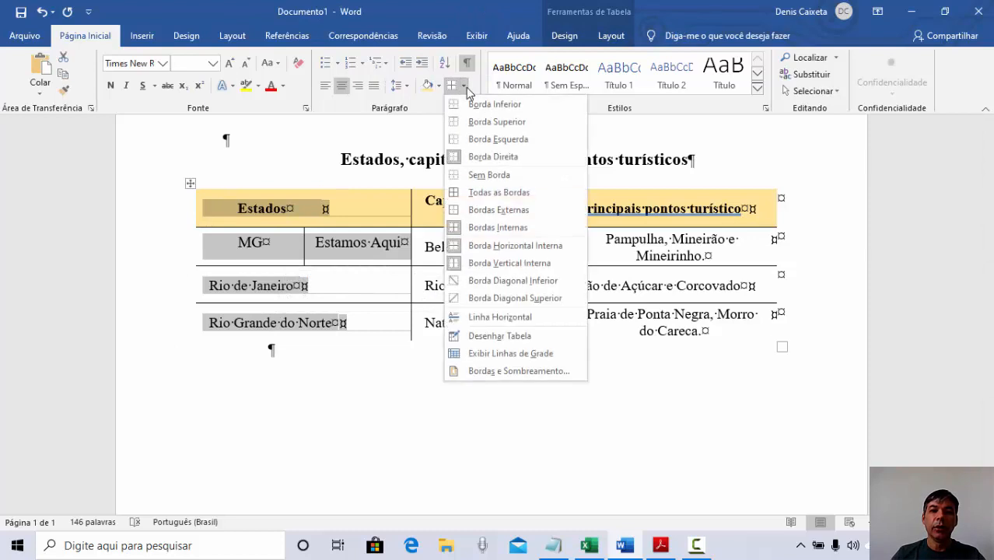
click(491, 139)
click(608, 239)
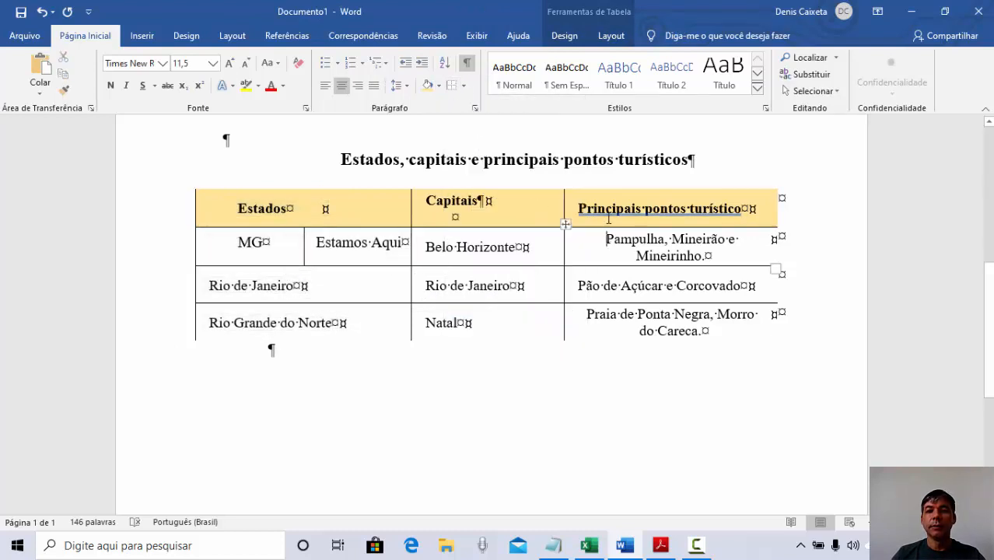
drag(612, 207, 665, 304)
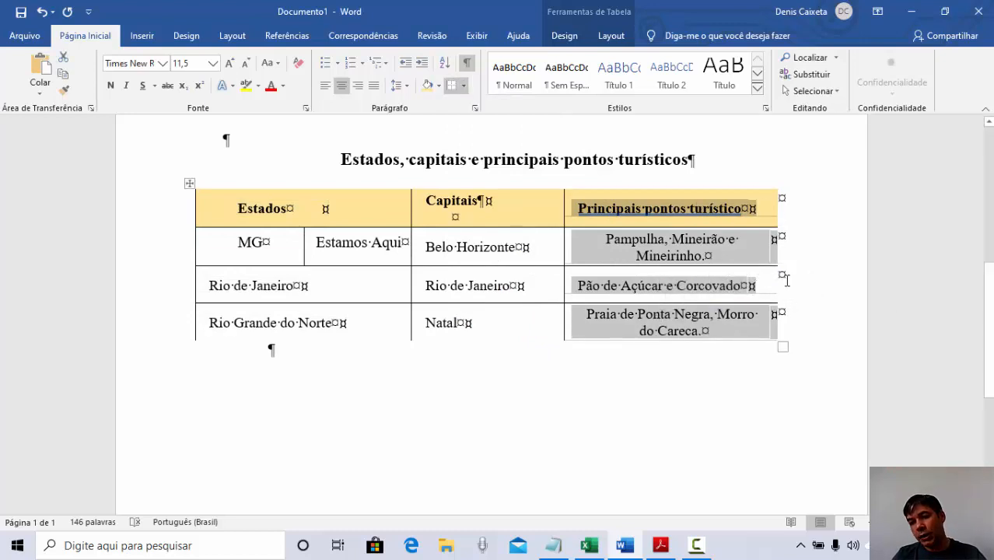
click(465, 87)
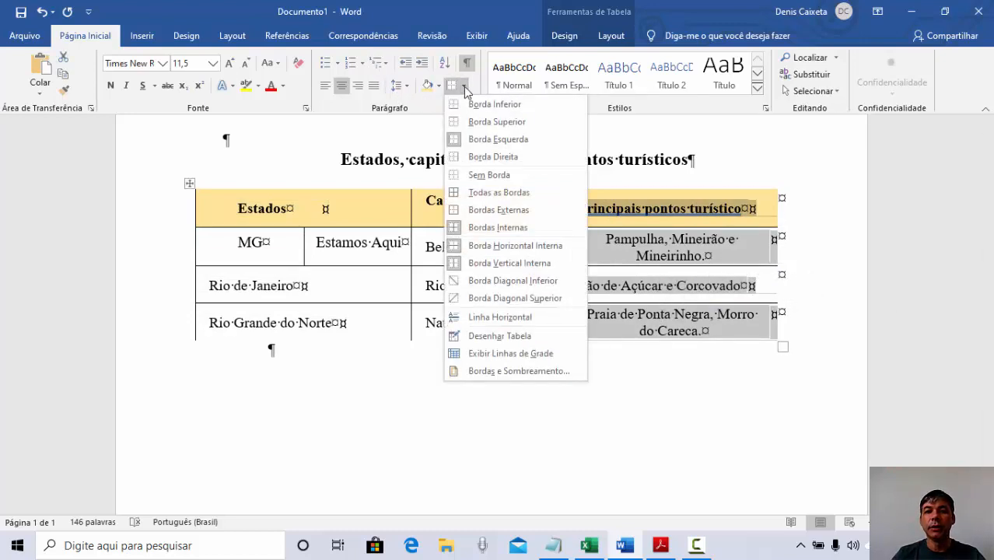
click(490, 156)
click(591, 442)
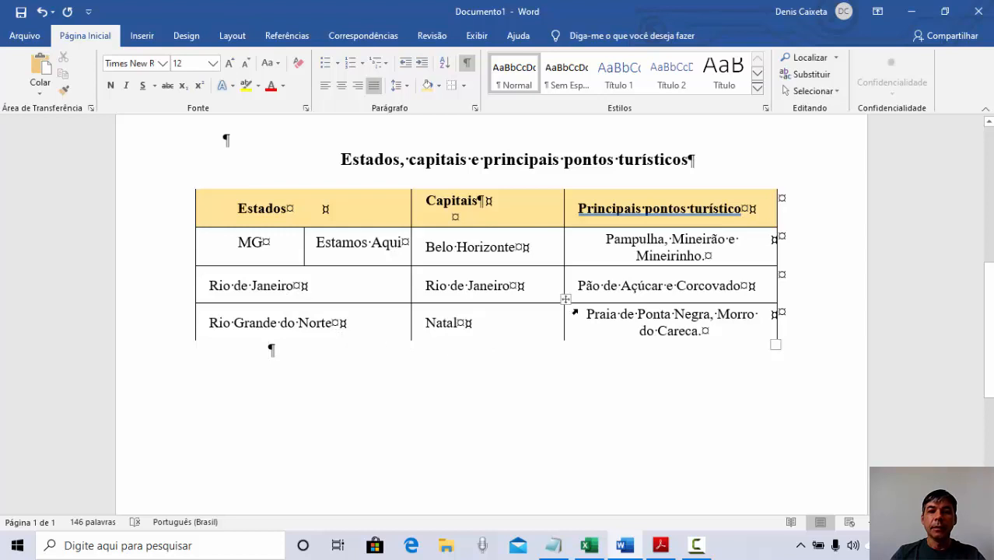
Add one more empty paragraph below the table
scroll(572, 311, down, 1)
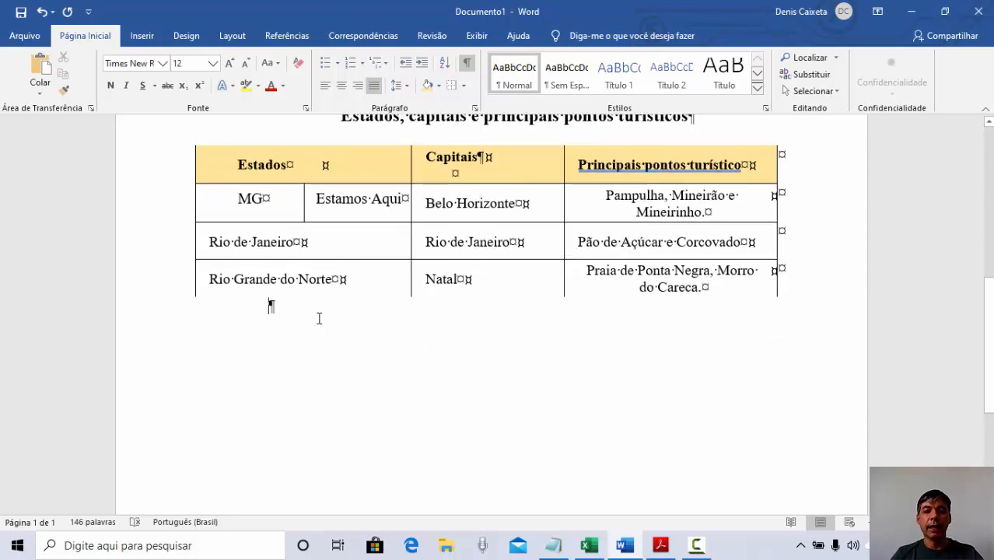
key(Return)
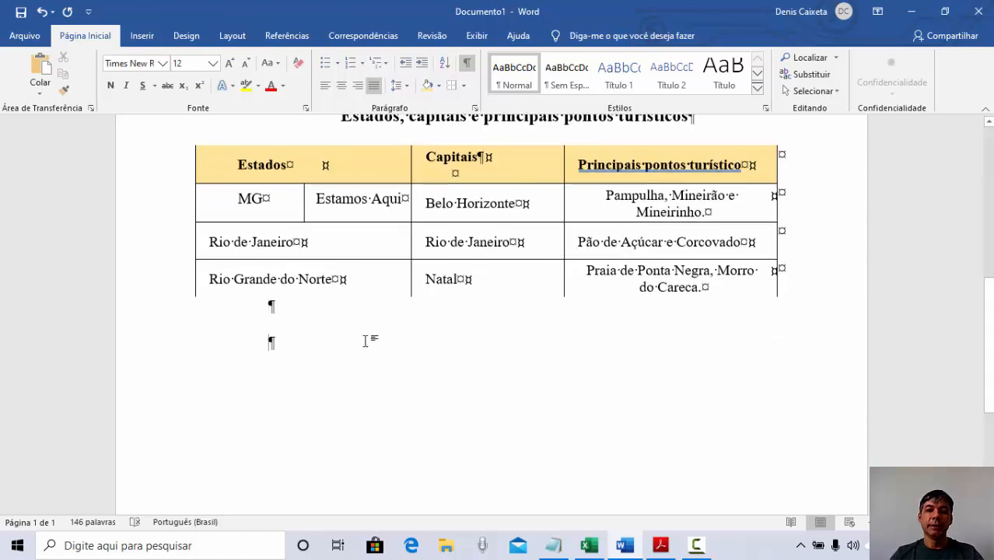
scroll(405, 412, up, 2)
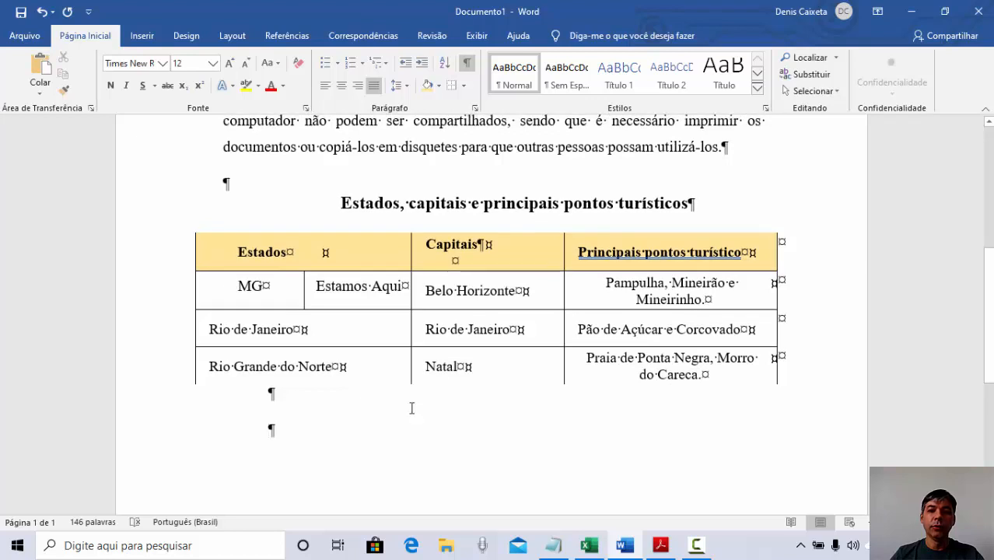
Check the shapes in the Acrobat Reader PDF and draw a smiley face about 3.39 cm high and 2.82 cm wide below the Word table
click(516, 291)
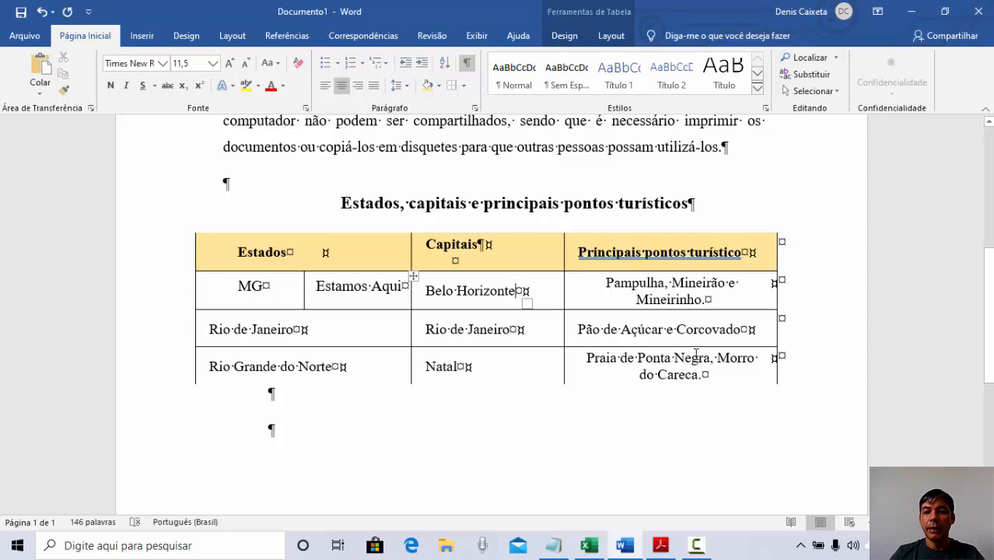
scroll(605, 305, down, 1)
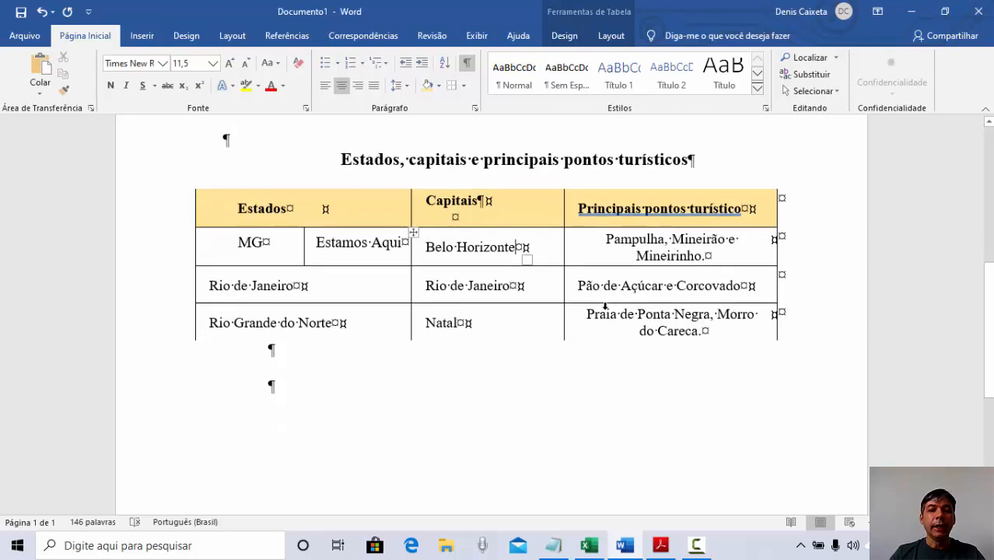
scroll(605, 306, down, 2)
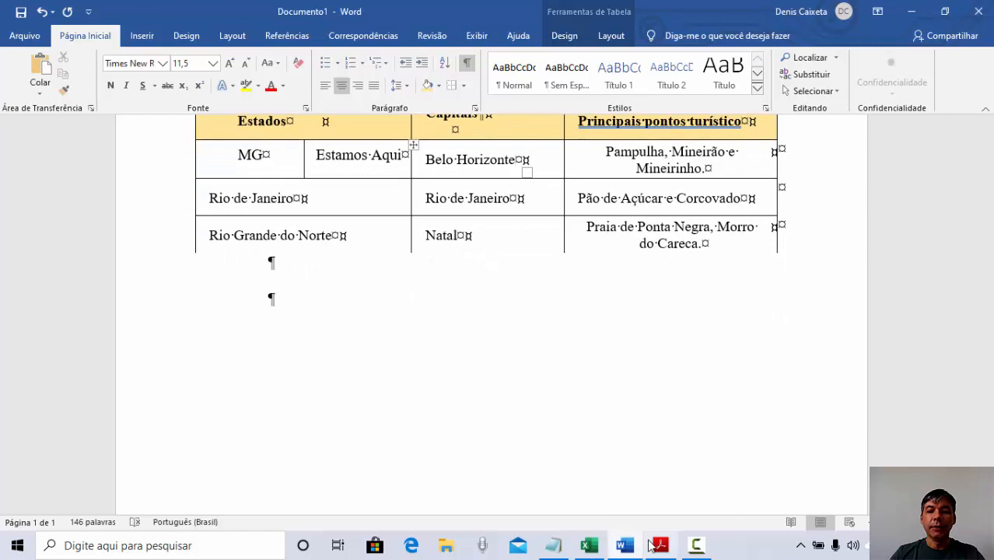
click(660, 546)
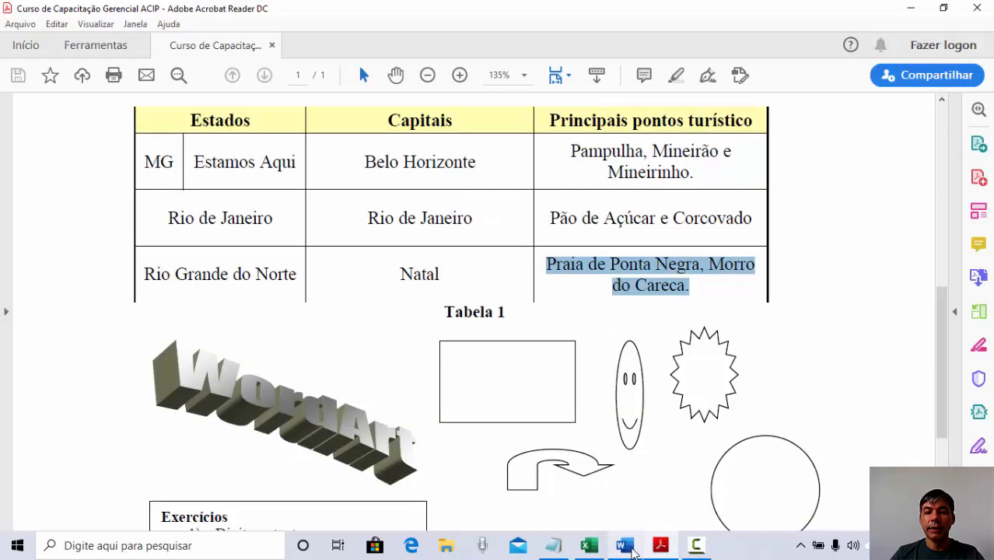
click(625, 546)
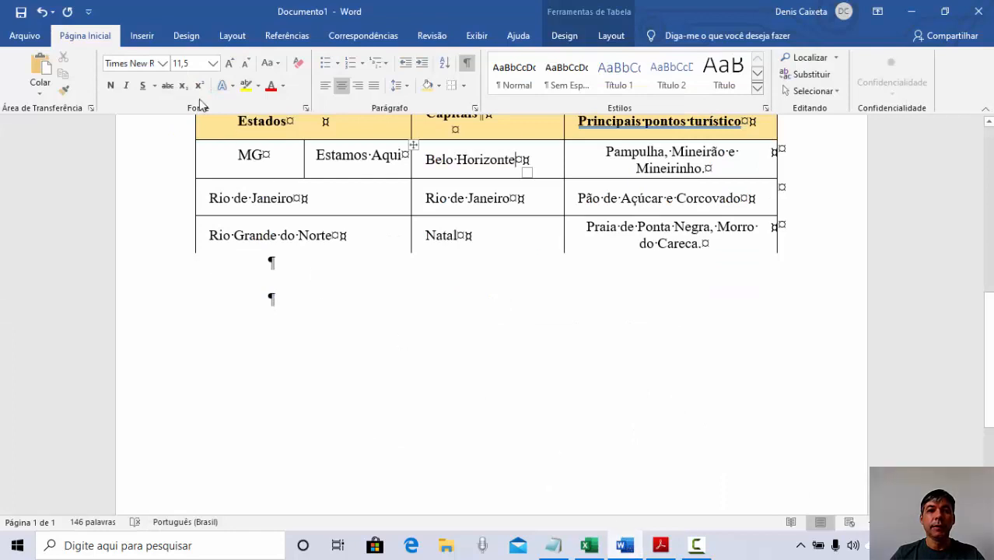
click(146, 37)
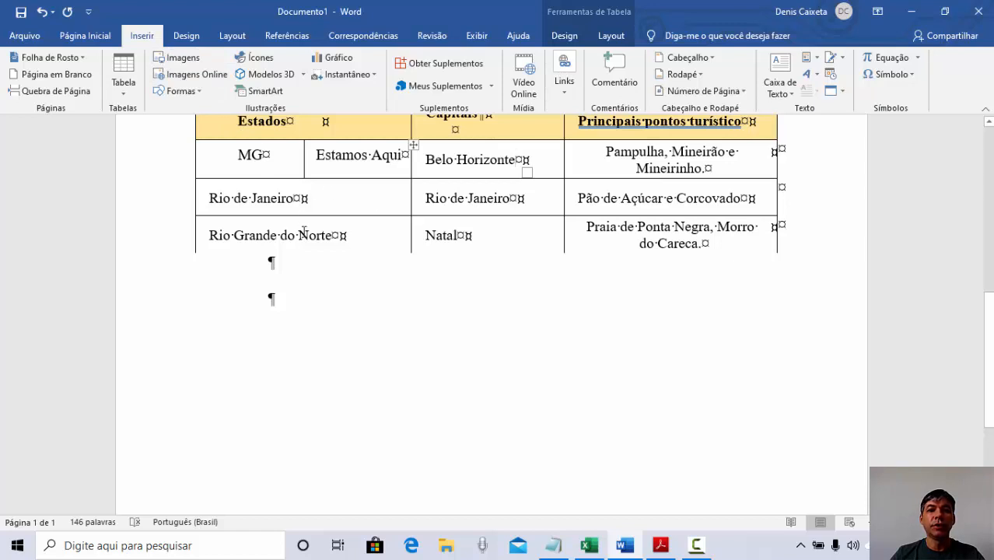
click(200, 92)
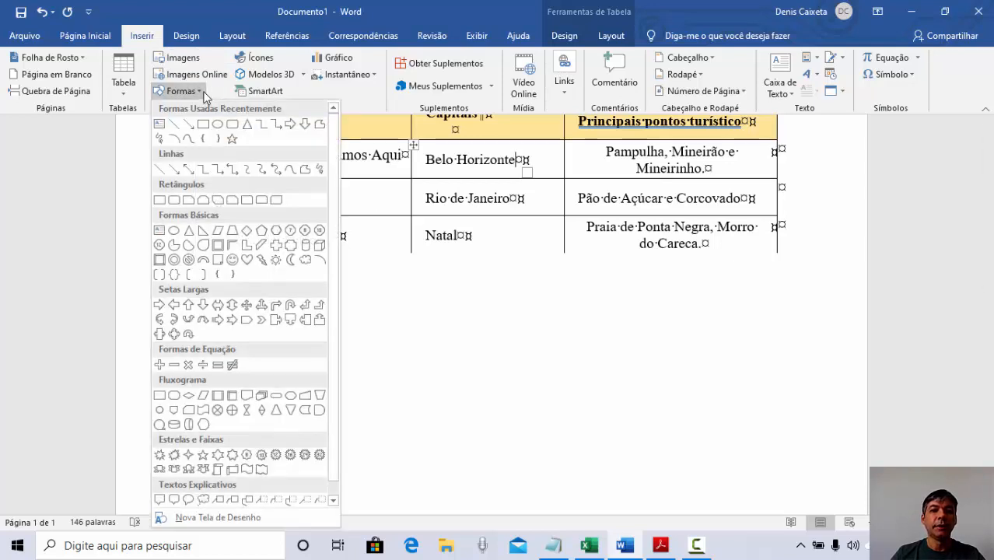
click(235, 260)
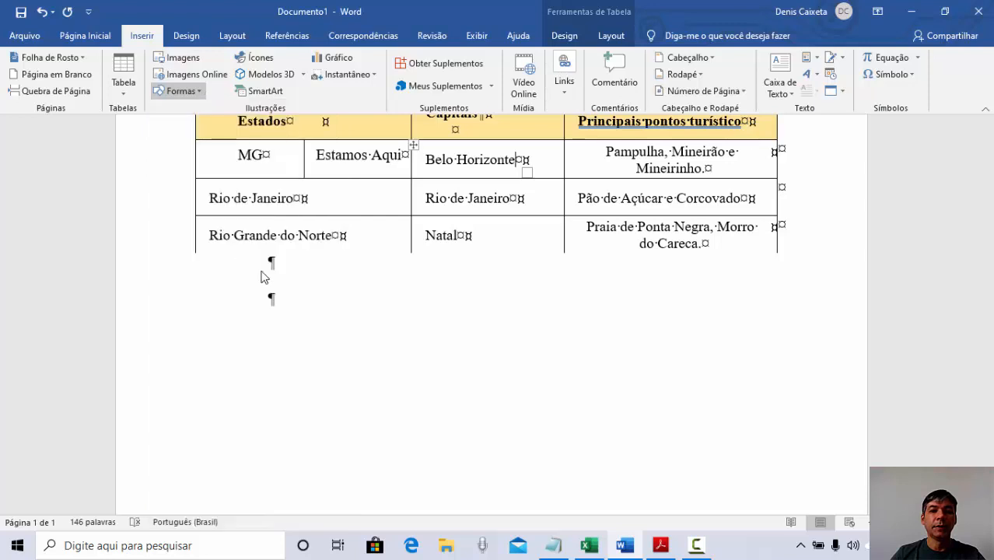
mouse_move(549, 315)
mouse_down()
mouse_move(731, 423)
mouse_move(651, 438)
mouse_up()
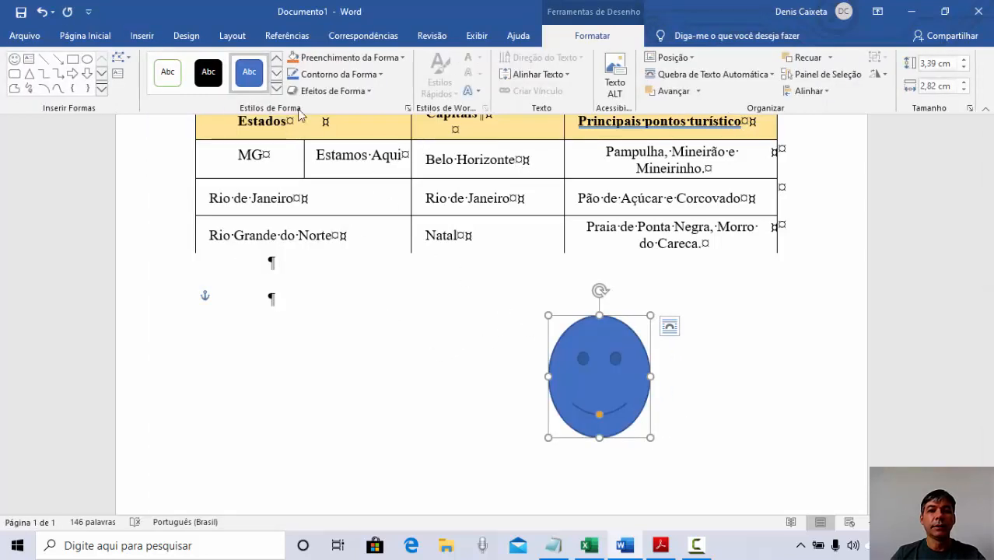
click(395, 167)
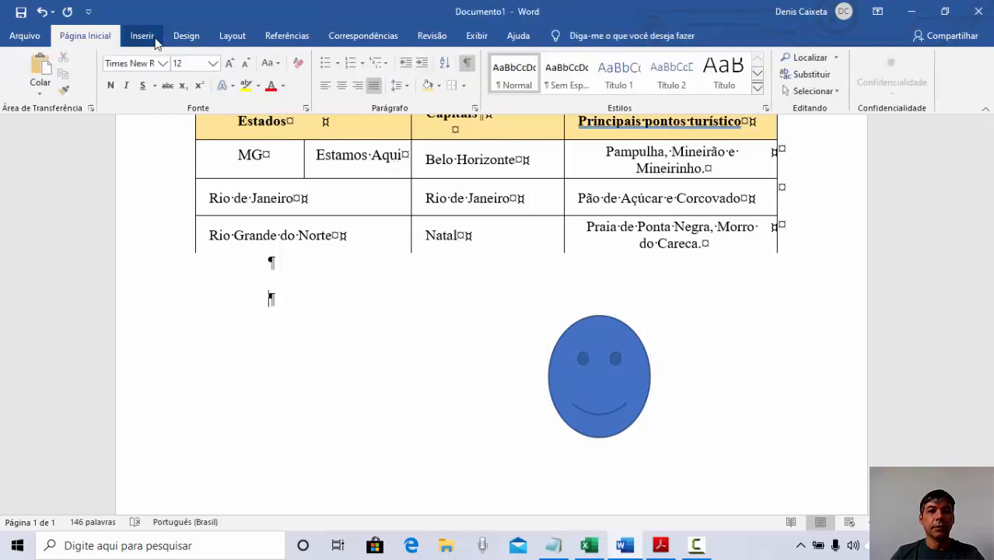
Draw a pentagon about 2.42 cm high and 2.52 cm wide between the page's left margin and the smiley face
click(143, 36)
click(201, 92)
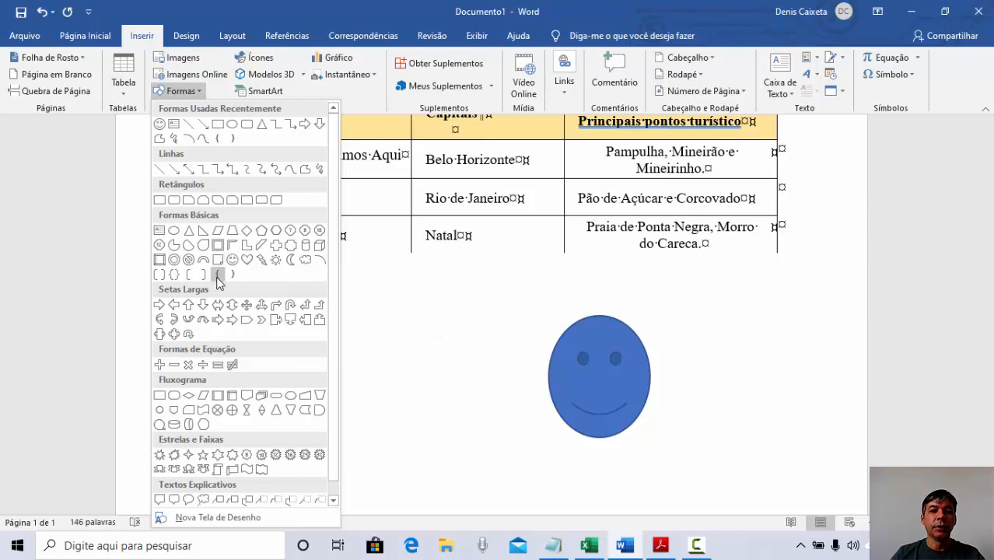
click(261, 230)
mouse_move(393, 322)
mouse_down()
mouse_move(452, 365)
mouse_move(485, 409)
mouse_up()
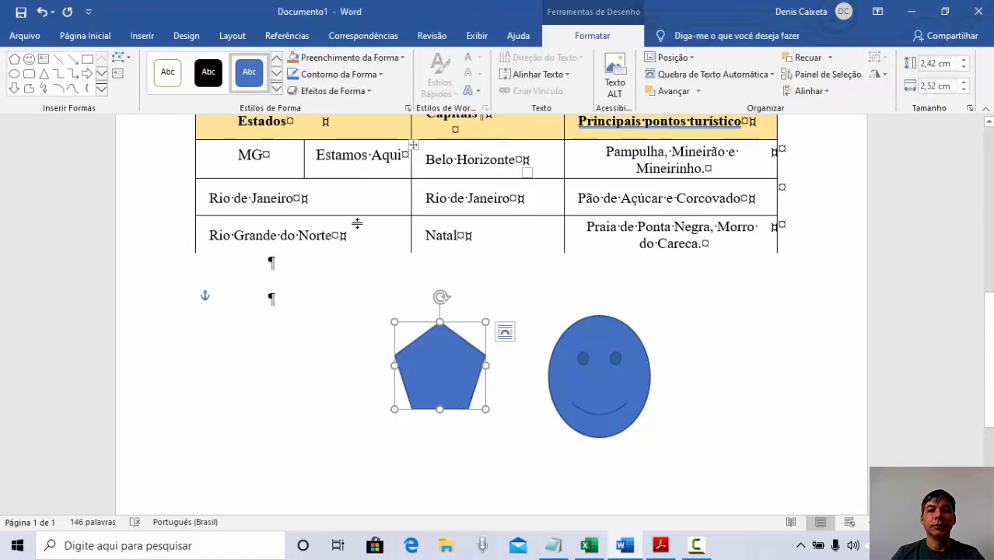
click(289, 297)
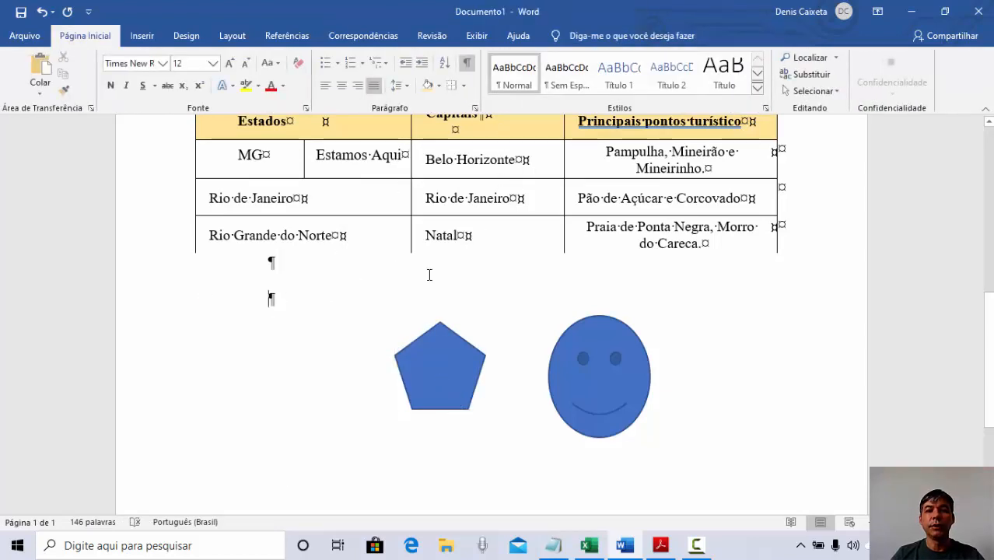
Insert a WordArt in the light blue style with a reflection below the table, keeping its placeholder text
click(143, 38)
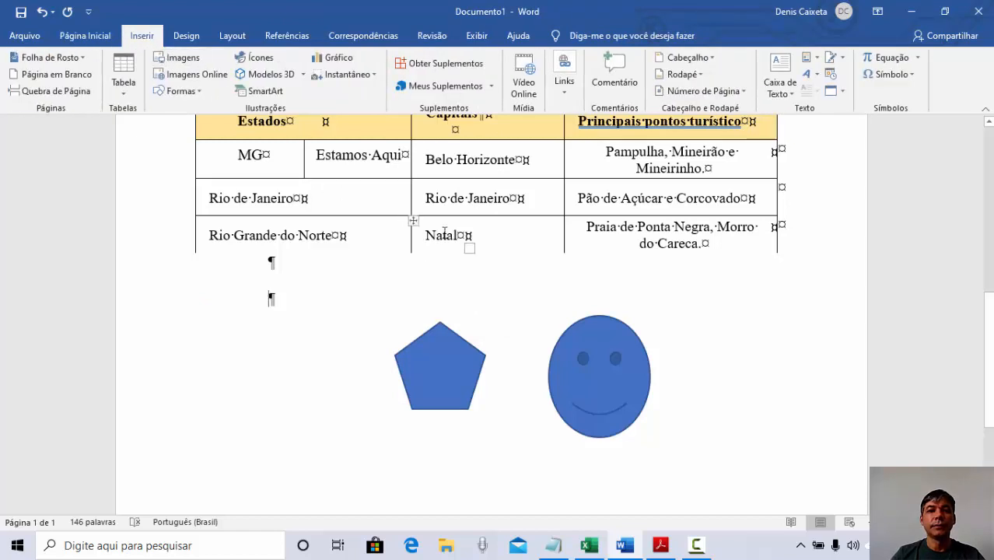
click(817, 76)
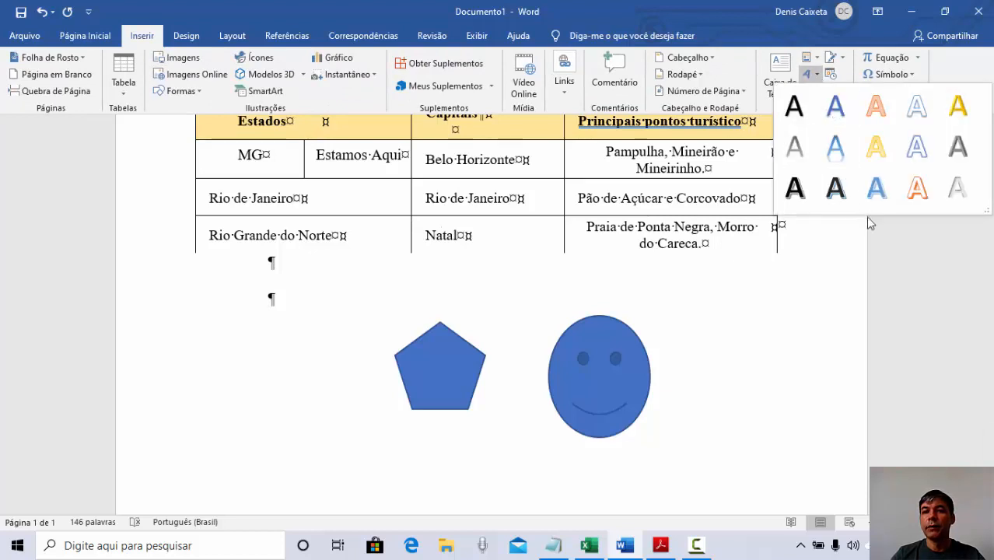
click(273, 371)
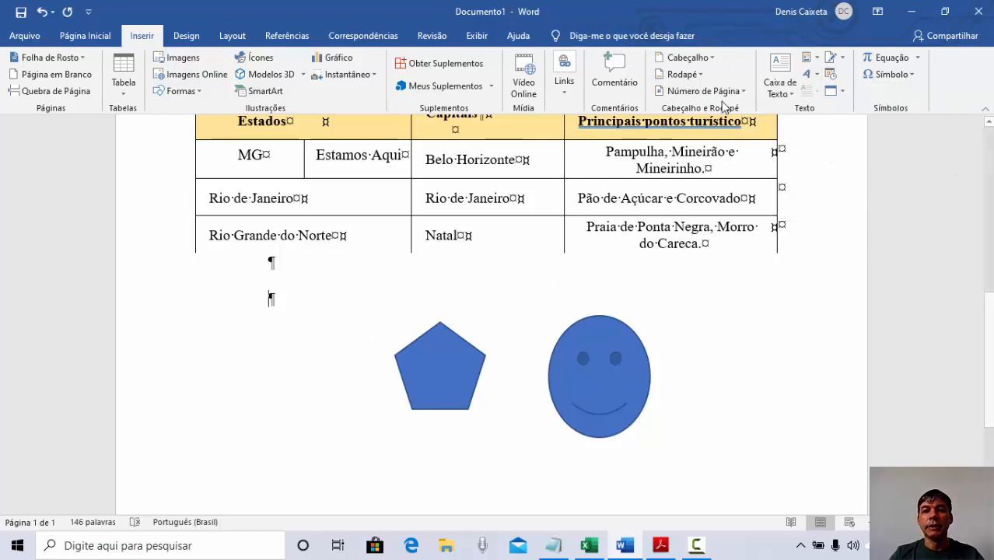
click(817, 75)
click(835, 146)
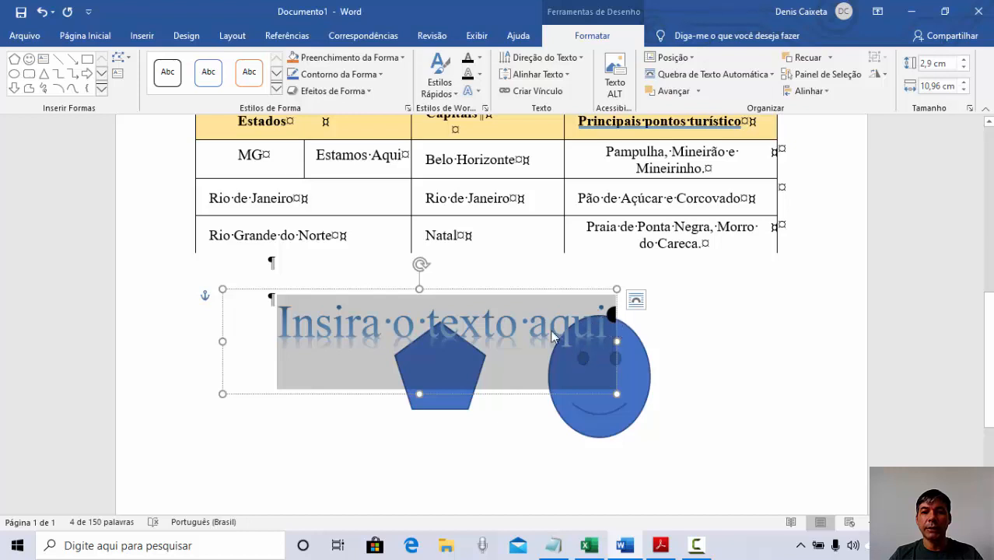
click(517, 423)
click(376, 313)
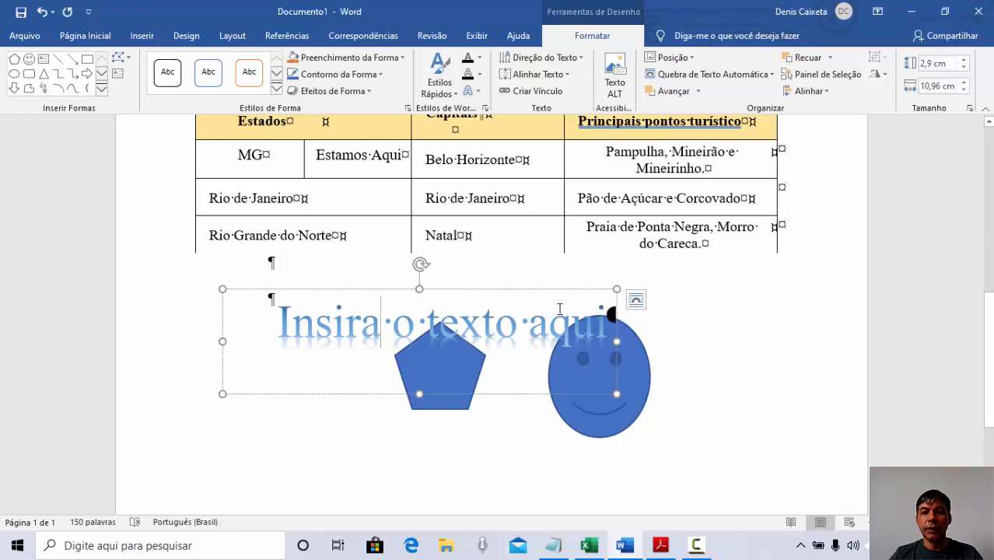
Move the smiley face and pentagon further right on the page and resize the WordArt box to about 2.36 cm high and 8.74 cm wide
drag(620, 394, 404, 369)
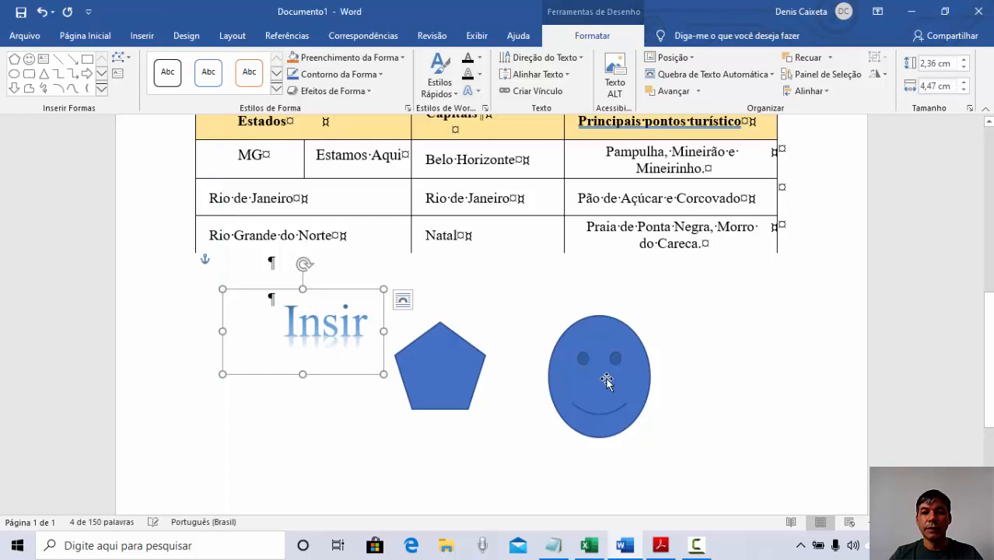
drag(610, 378, 766, 378)
drag(476, 381, 626, 375)
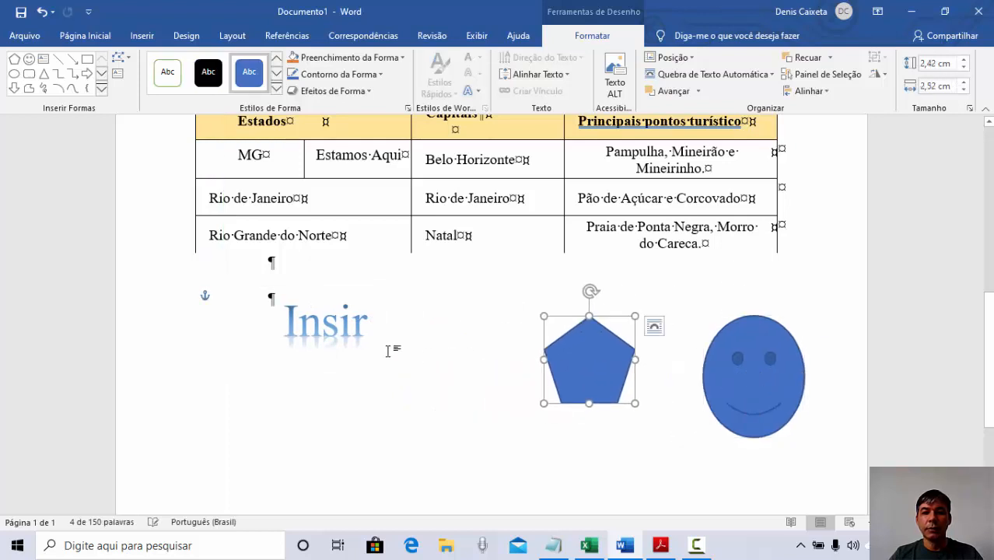
click(380, 333)
drag(385, 333, 535, 332)
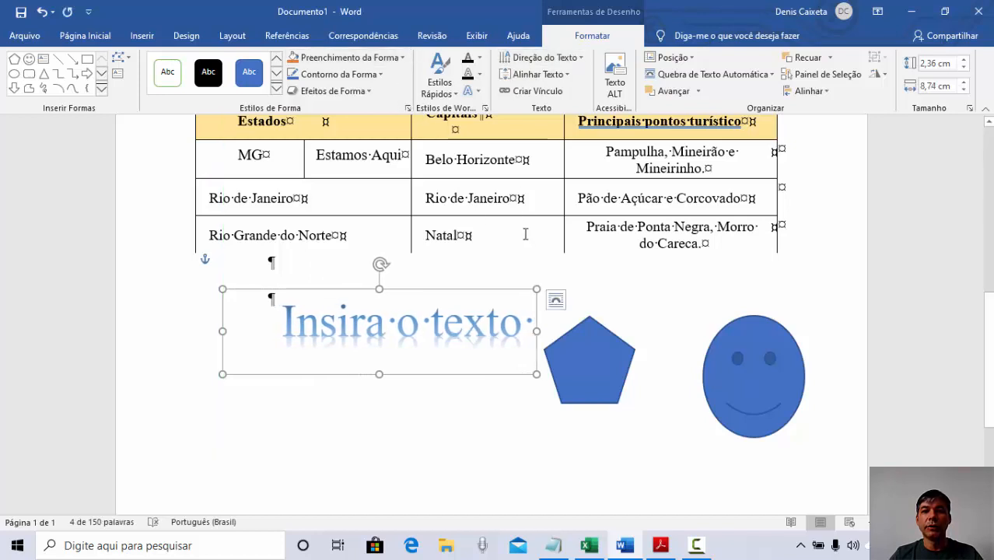